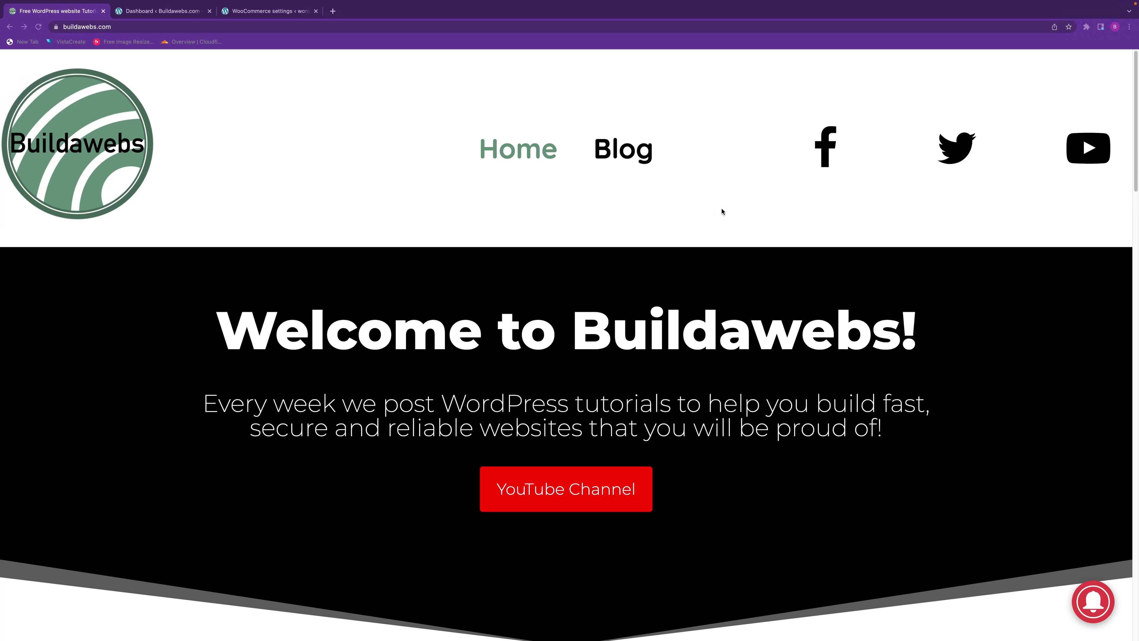
Open the WooCommerce payment settings in the site dashboard and enable the Cash on delivery payment method
{"action": "left_click", "coordinate": [159, 12]}
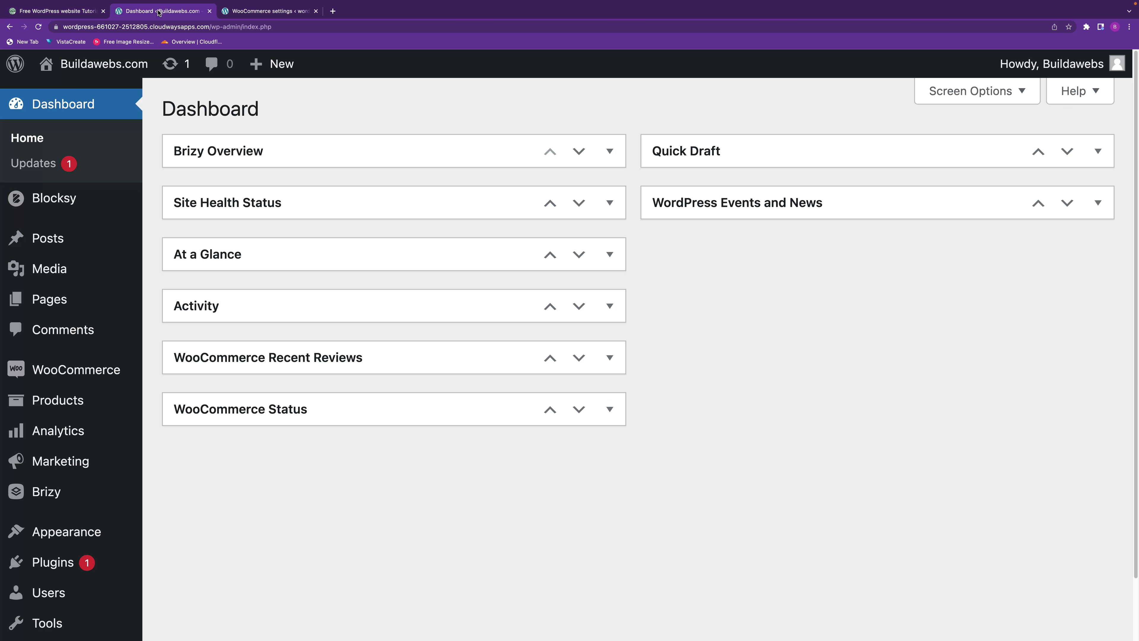
{"action": "mouse_move", "coordinate": [88, 370]}
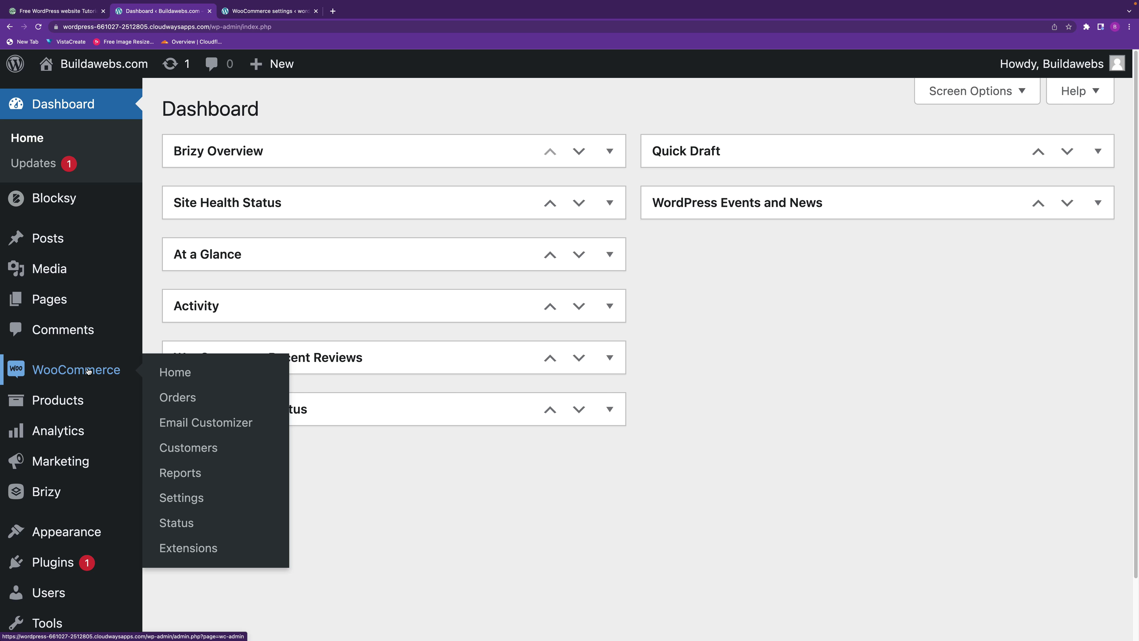
{"action": "left_click", "coordinate": [194, 498]}
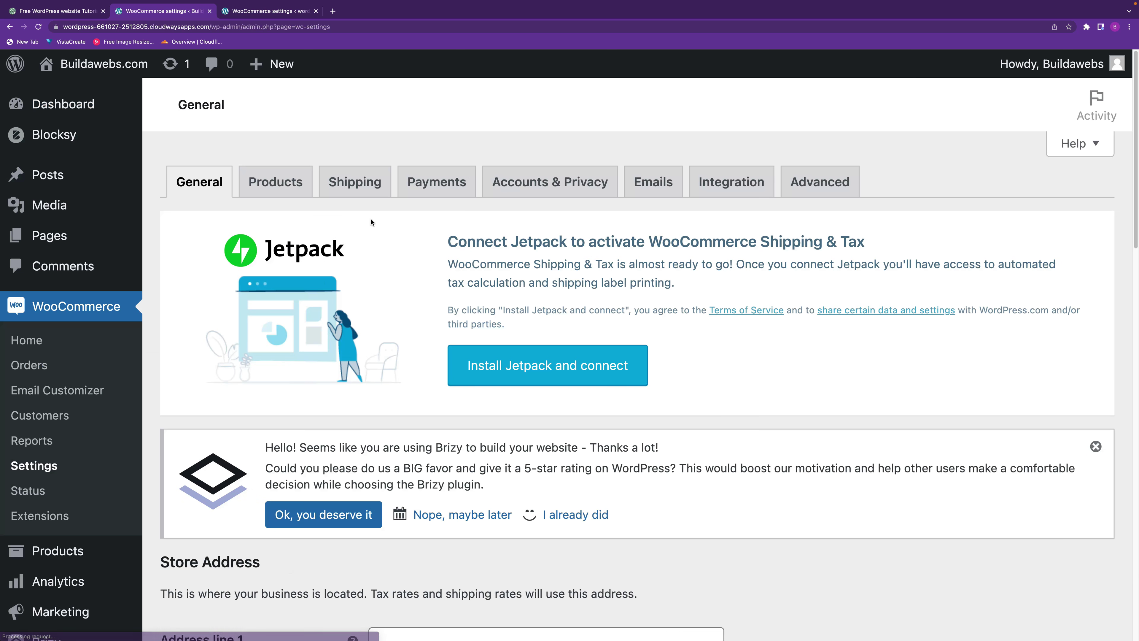
{"action": "left_click", "coordinate": [436, 181]}
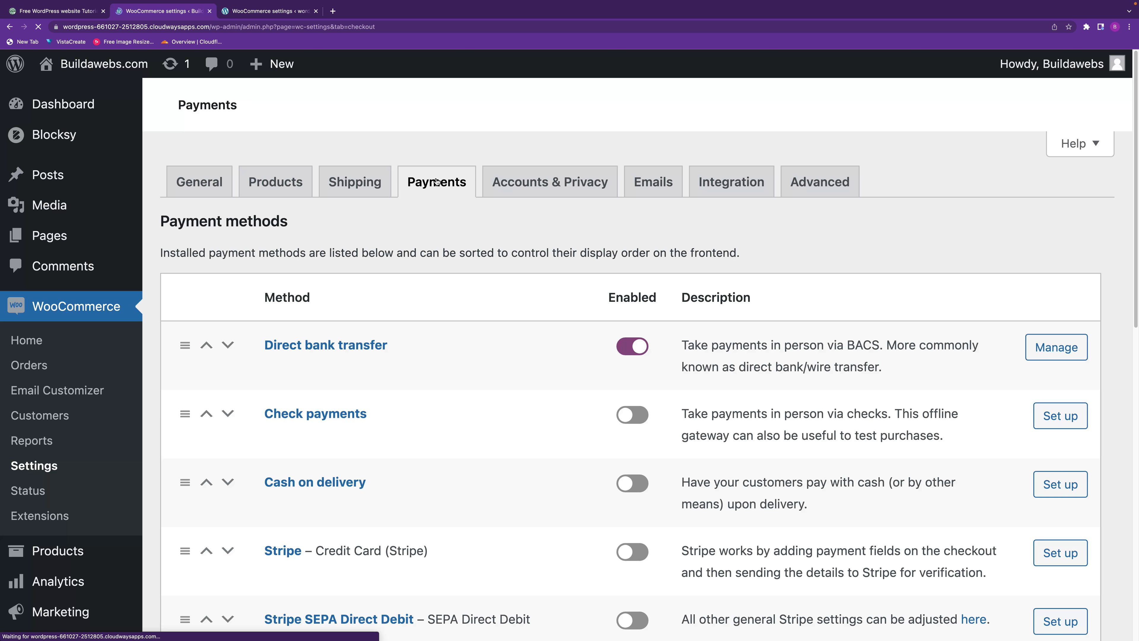
{"action": "scroll", "coordinate": [1106, 306], "scroll_direction": "down", "scroll_amount": 5}
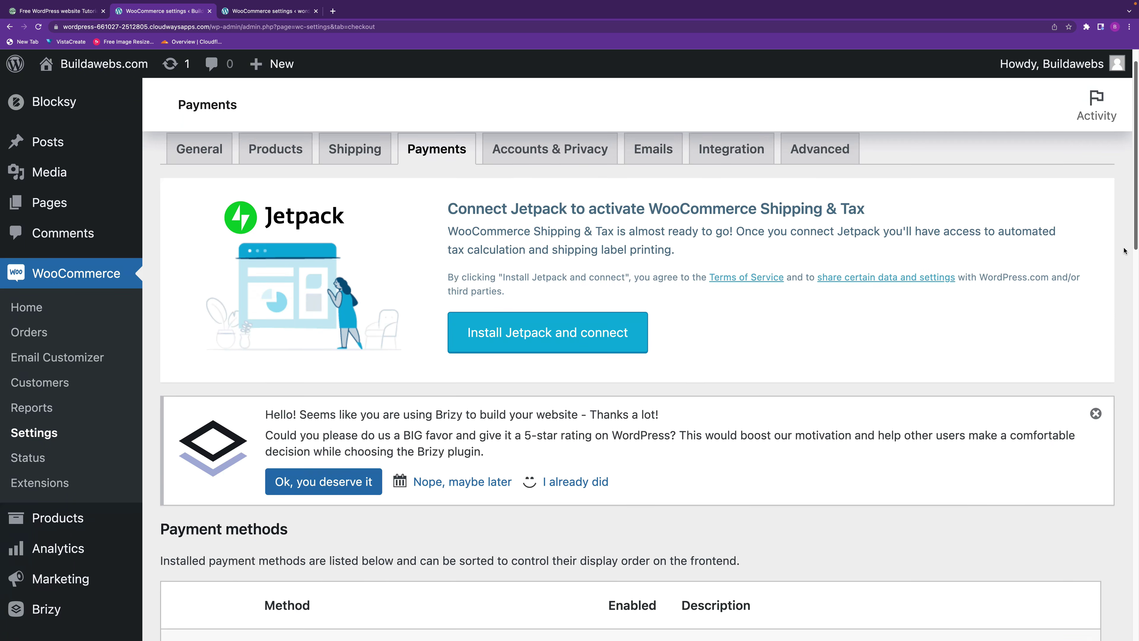
{"action": "scroll", "coordinate": [1106, 307], "scroll_direction": "down", "scroll_amount": 4}
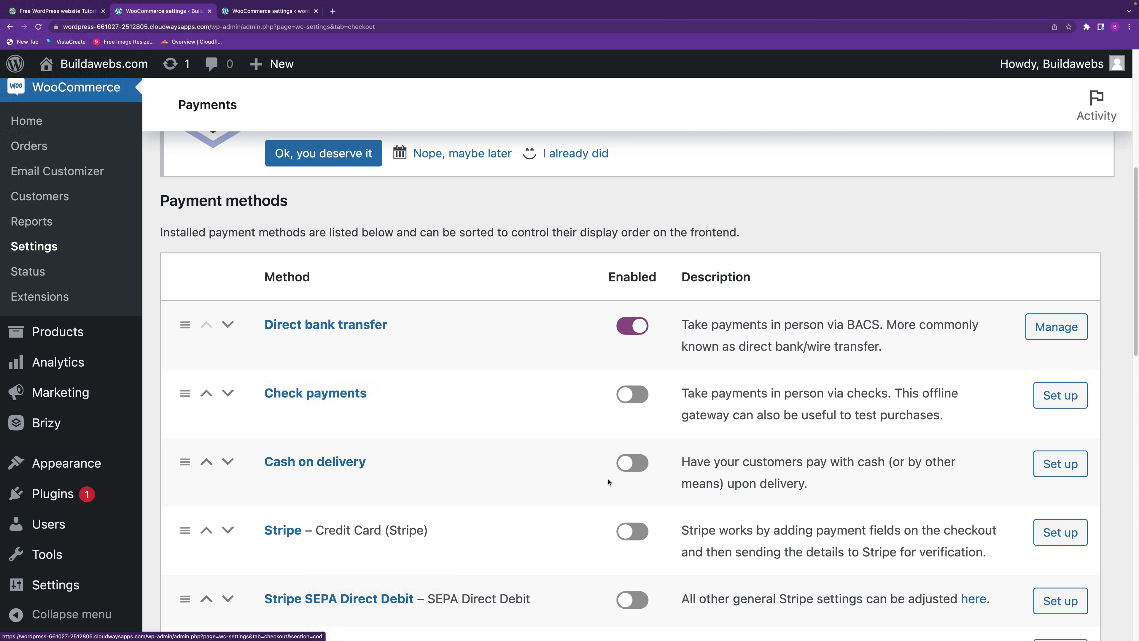
{"action": "left_click", "coordinate": [630, 467]}
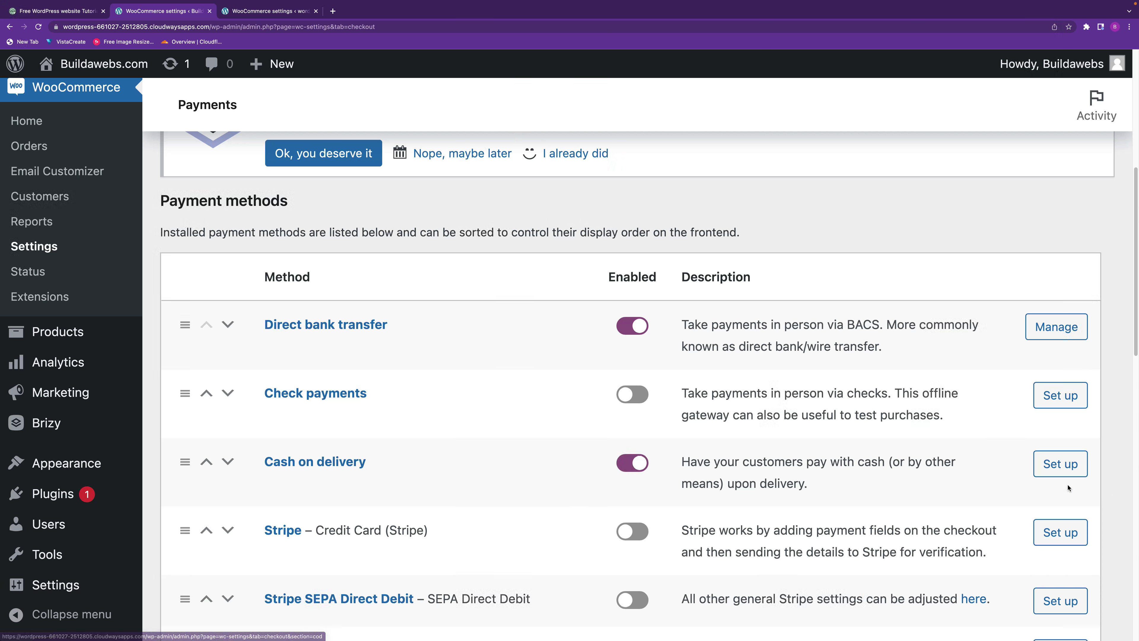
Open the Cash on delivery setup and review its title, description, instructions and shipping method options
{"action": "left_click", "coordinate": [1067, 465]}
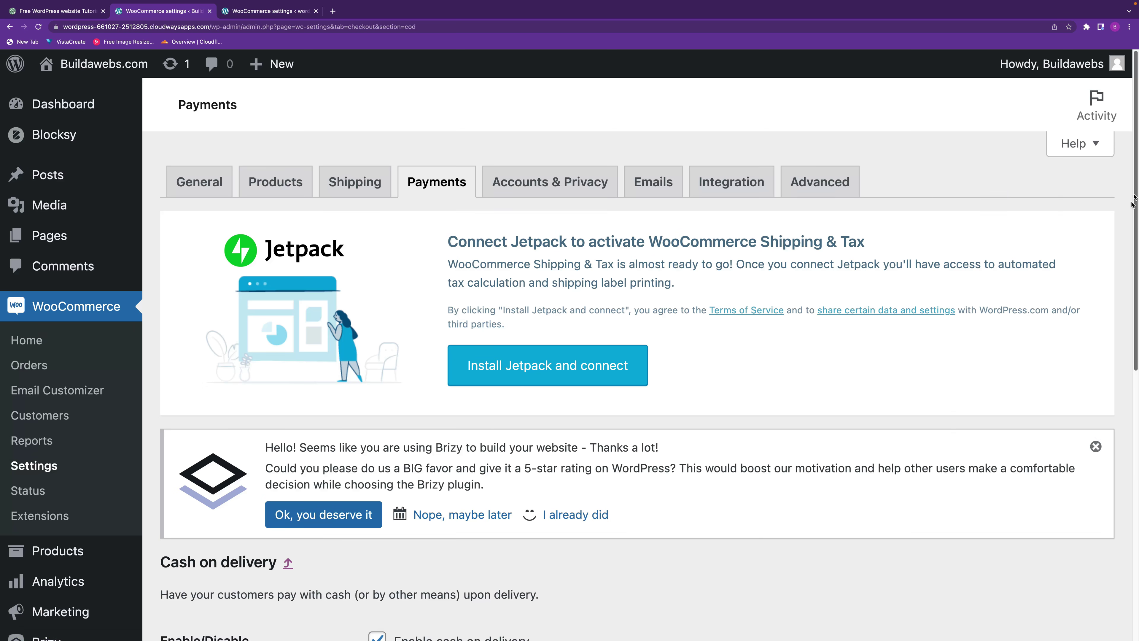
{"action": "scroll", "coordinate": [1133, 199], "scroll_direction": "down", "scroll_amount": 5}
{"action": "left_click", "coordinate": [1100, 259]}
{"action": "left_click_drag", "start_coordinate": [1137, 219], "coordinate": [1126, 265]}
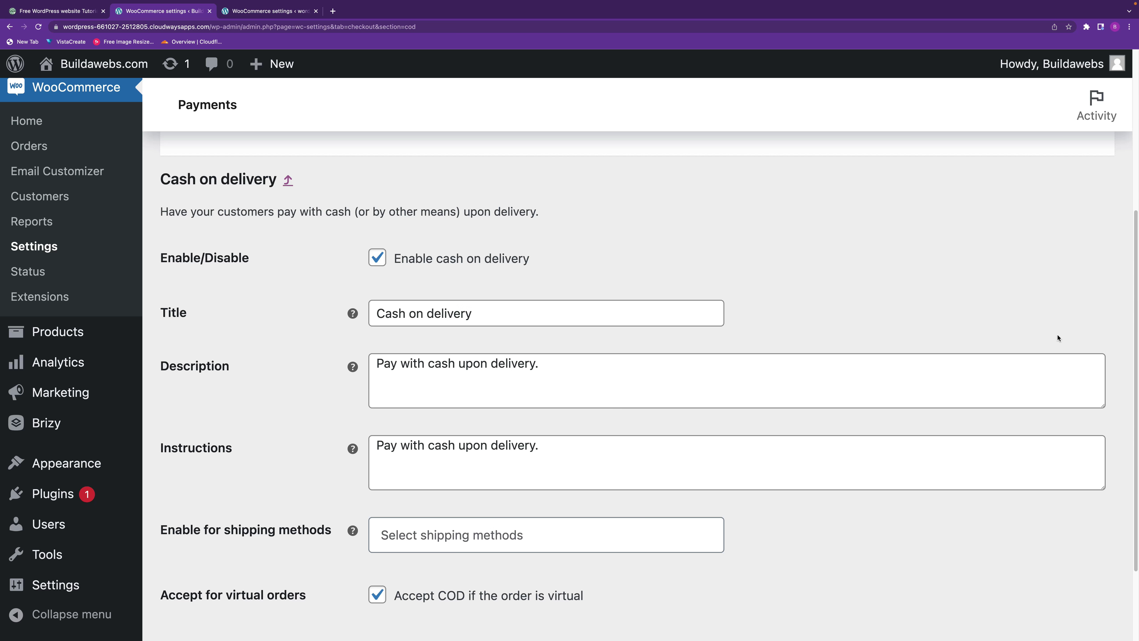
{"action": "scroll", "coordinate": [1121, 362], "scroll_direction": "down", "scroll_amount": 3}
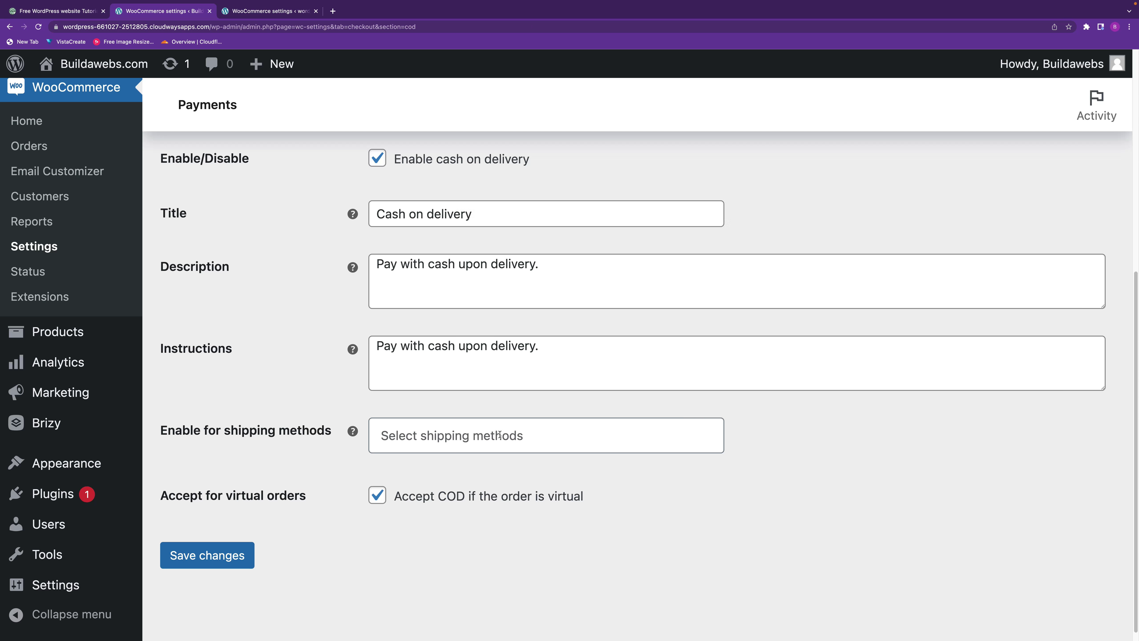
Check which shipping methods the New York and New Jersey zones offer, and return to the Cash on delivery setup
{"action": "left_click", "coordinate": [265, 12]}
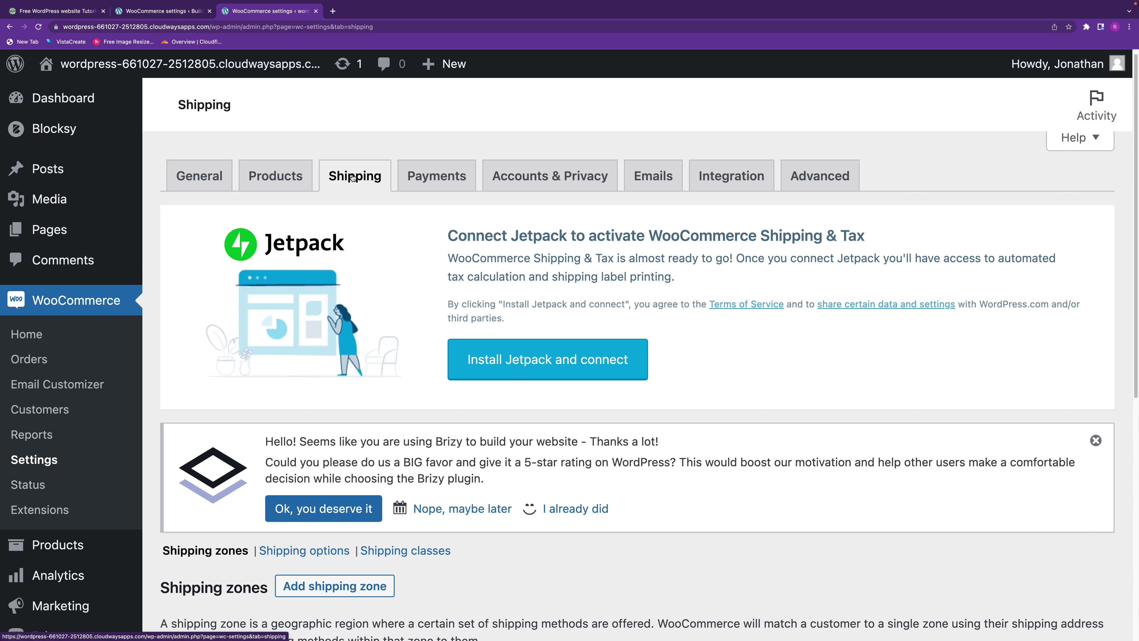
{"action": "scroll", "coordinate": [820, 497], "scroll_direction": "down", "scroll_amount": 6}
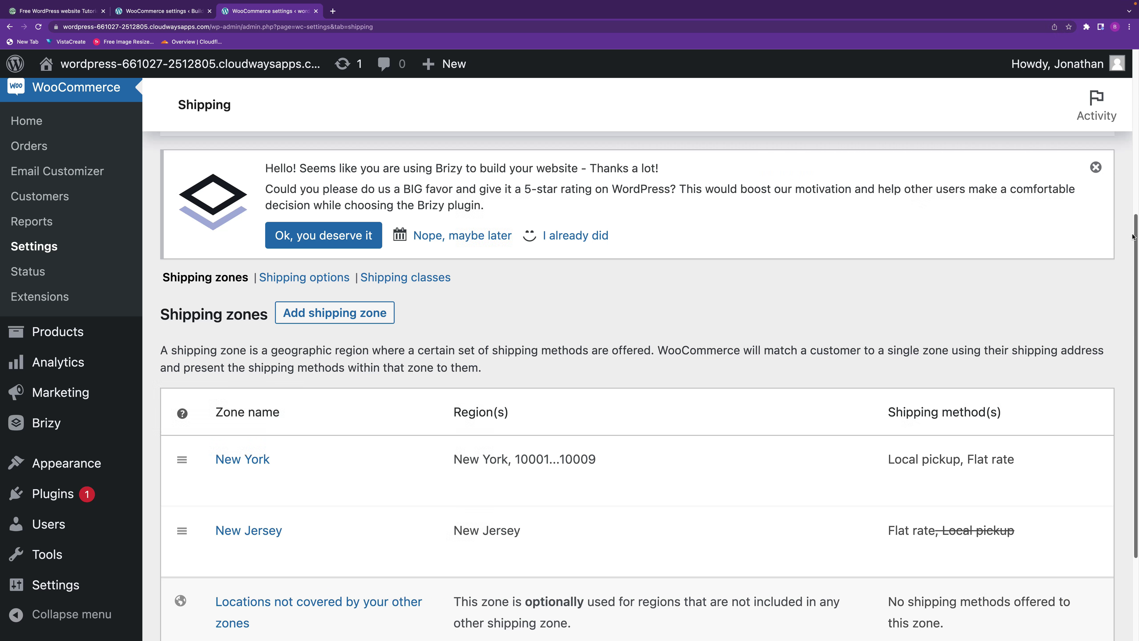
{"action": "left_click", "coordinate": [171, 13]}
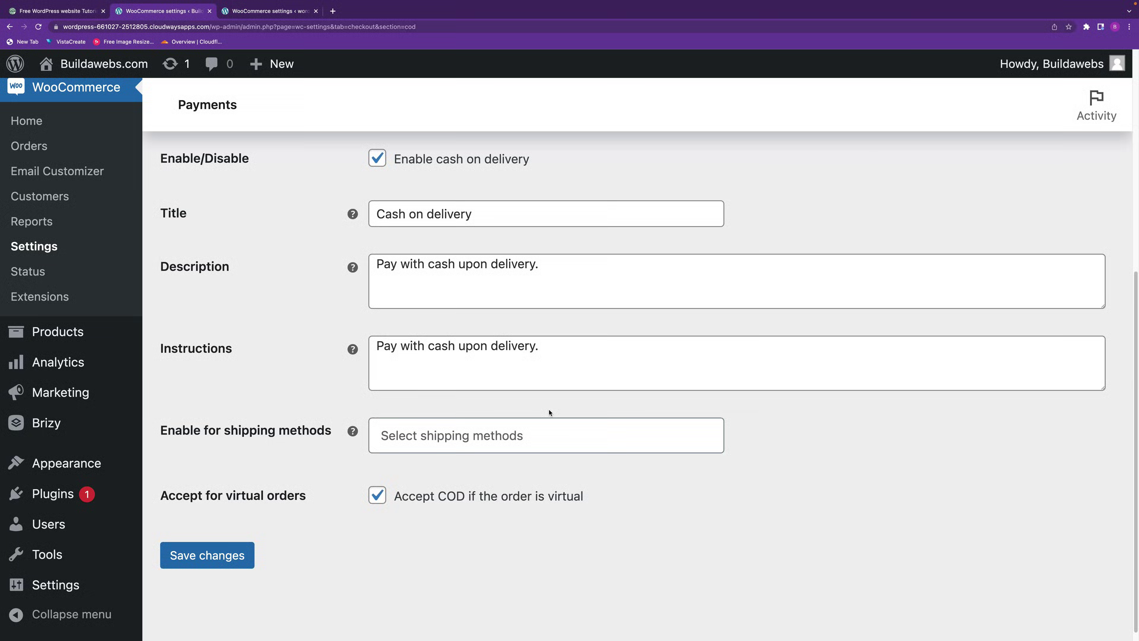
Limit cash on delivery to the Any "Local pickup" method shipping option and save the changes
{"action": "left_click", "coordinate": [465, 429]}
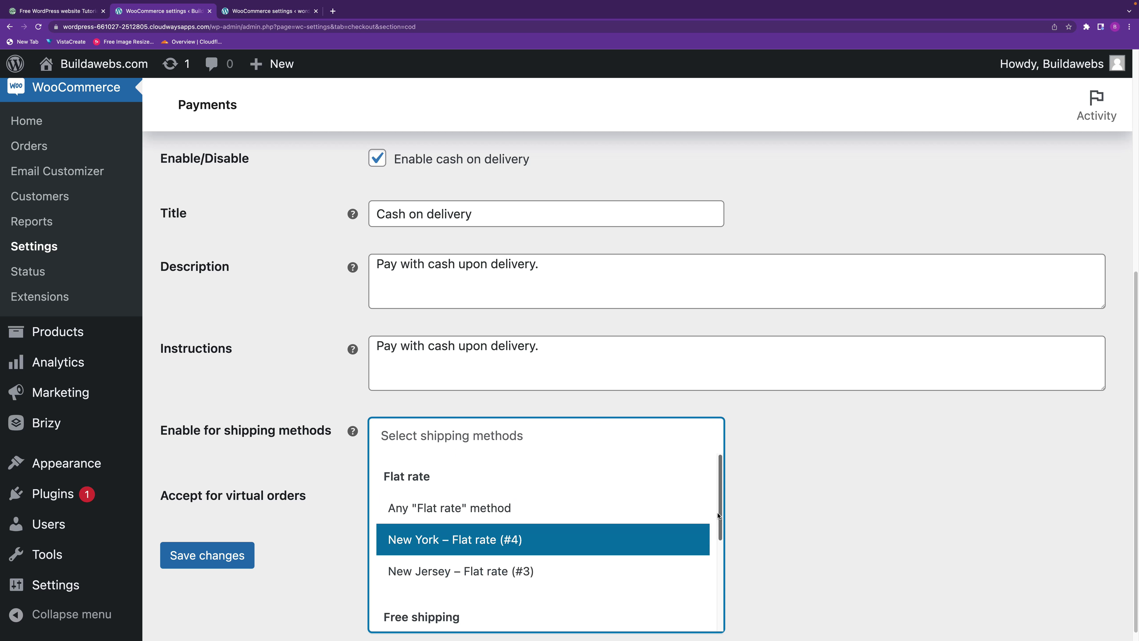
{"action": "scroll", "coordinate": [717, 566], "scroll_direction": "down", "scroll_amount": 3}
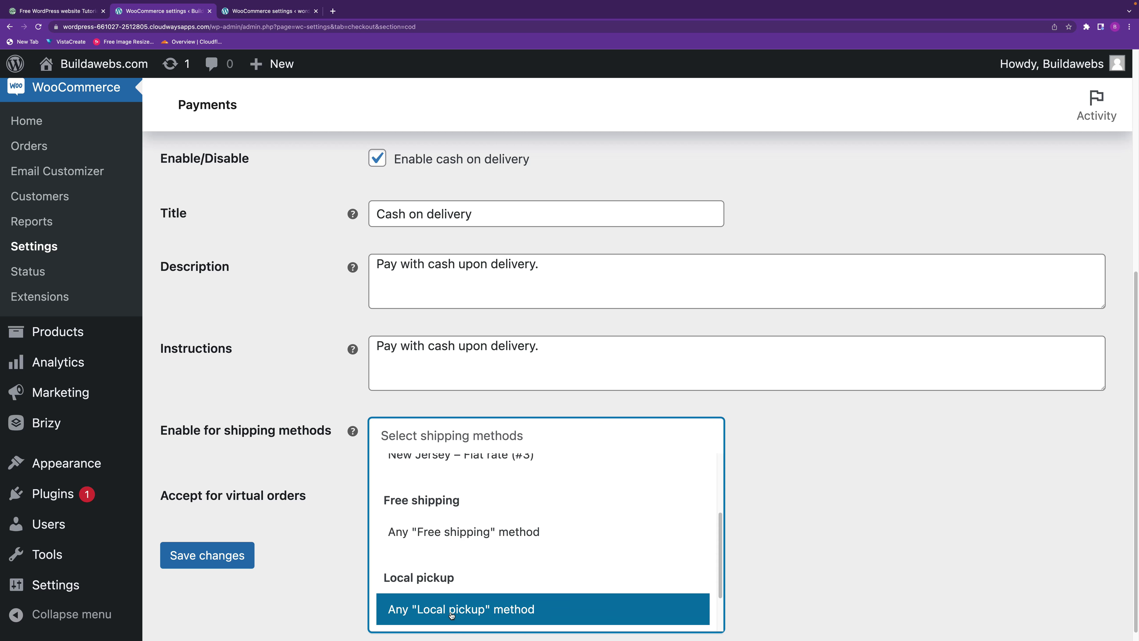
{"action": "left_click", "coordinate": [451, 613]}
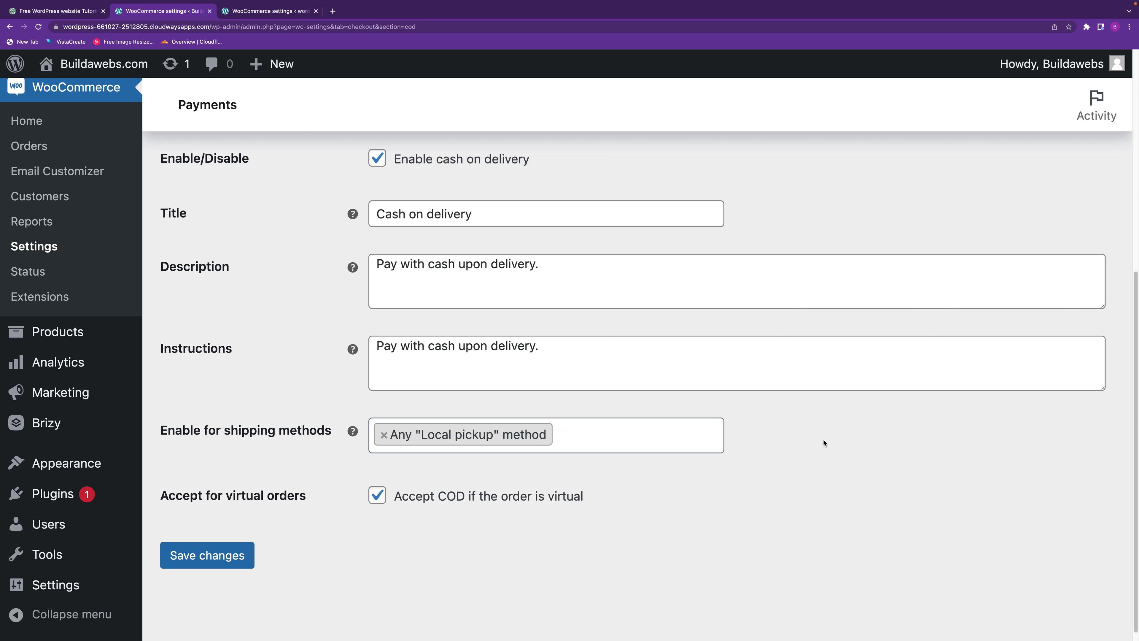
{"action": "left_click", "coordinate": [214, 556]}
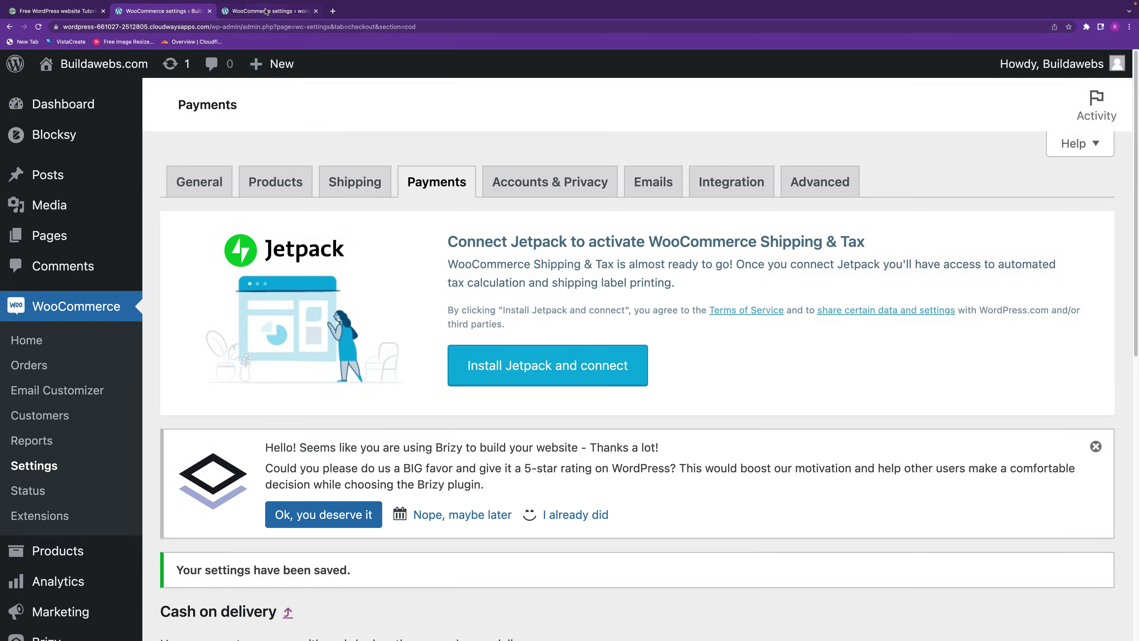
Review the shipping zones list, and switch to Safari to reload the store's checkout page
{"action": "left_click", "coordinate": [266, 10]}
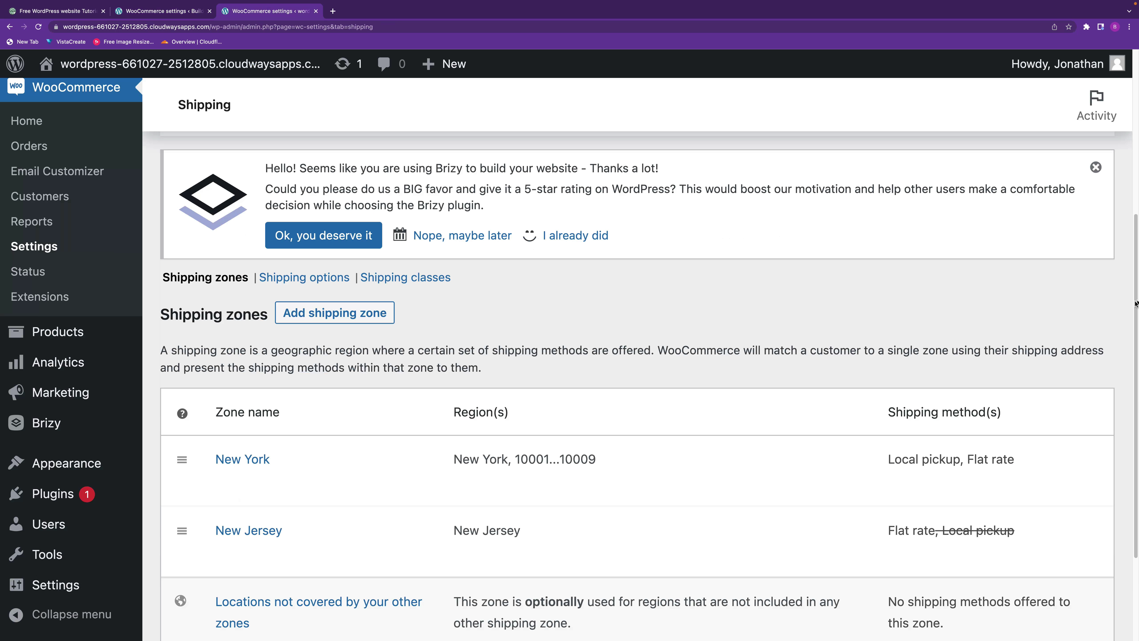
{"action": "scroll", "coordinate": [1128, 356], "scroll_direction": "down", "scroll_amount": 3}
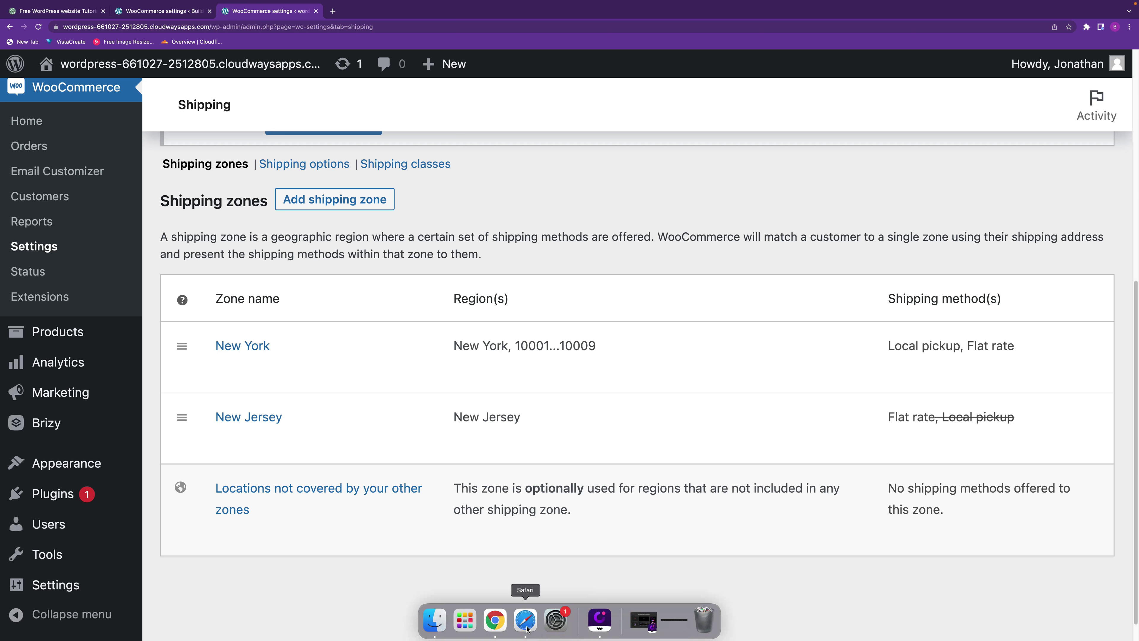
{"action": "left_click", "coordinate": [525, 619]}
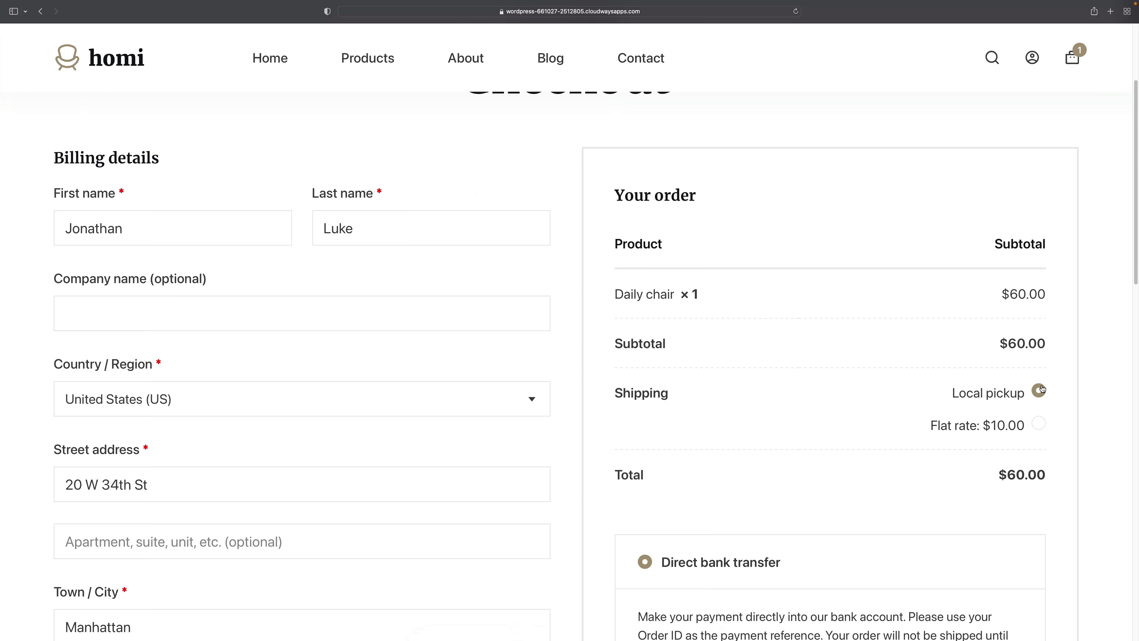
{"action": "left_click", "coordinate": [796, 11]}
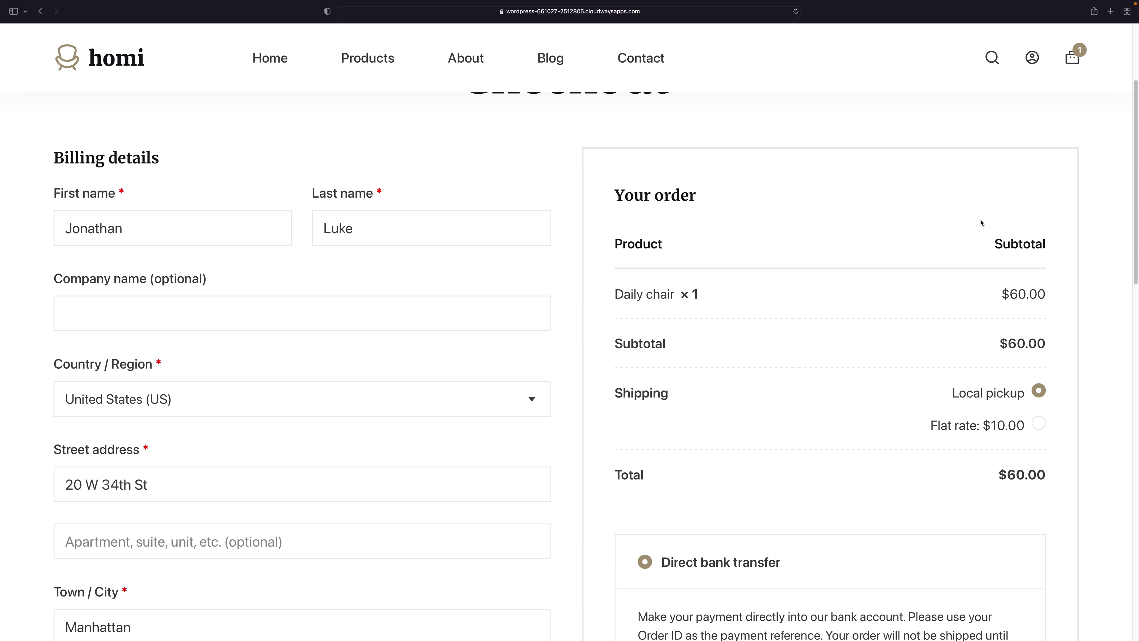
Set the billing state on the checkout page to New Jersey to test its shipping options
{"action": "scroll", "coordinate": [1129, 245], "scroll_direction": "down", "scroll_amount": 3}
{"action": "scroll", "coordinate": [1129, 245], "scroll_direction": "down", "scroll_amount": 5}
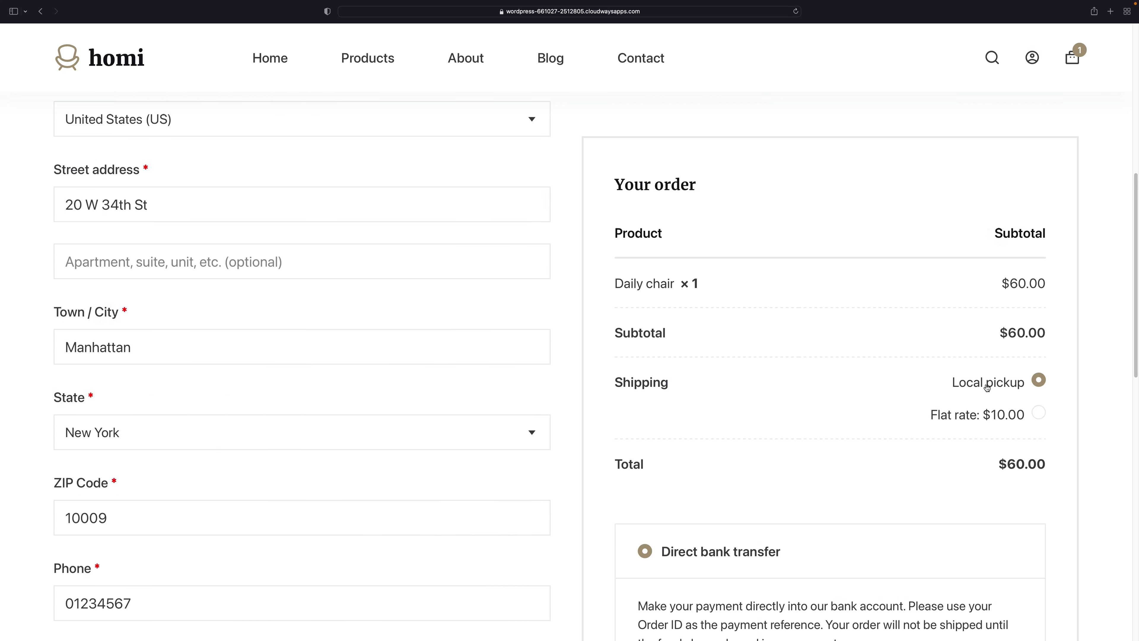
{"action": "left_click", "coordinate": [533, 434]}
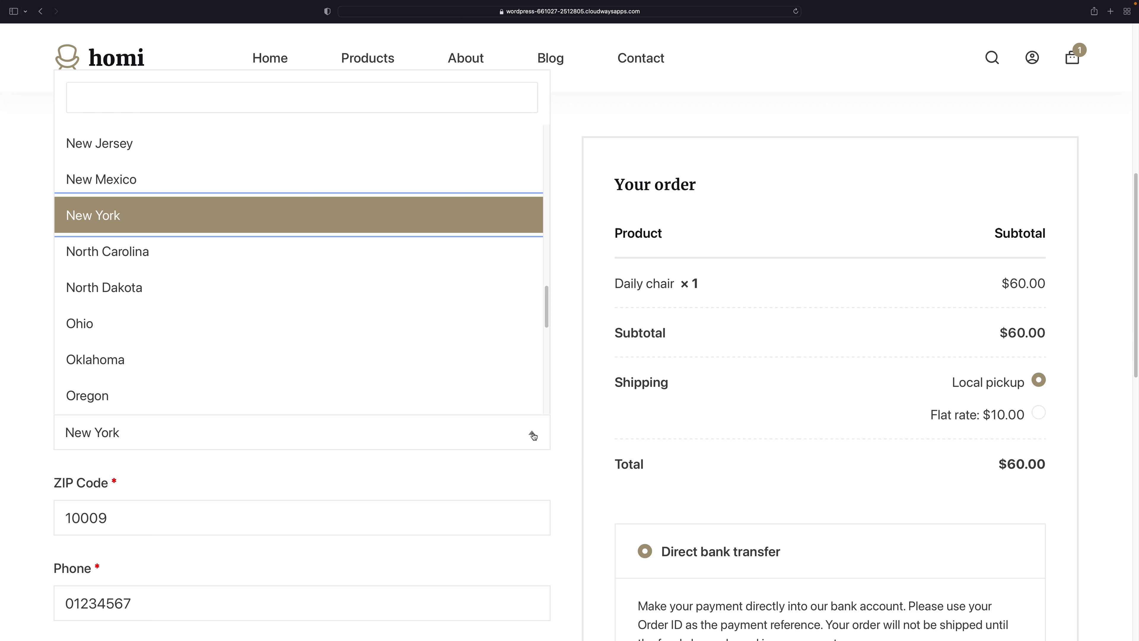
{"action": "left_click", "coordinate": [417, 143]}
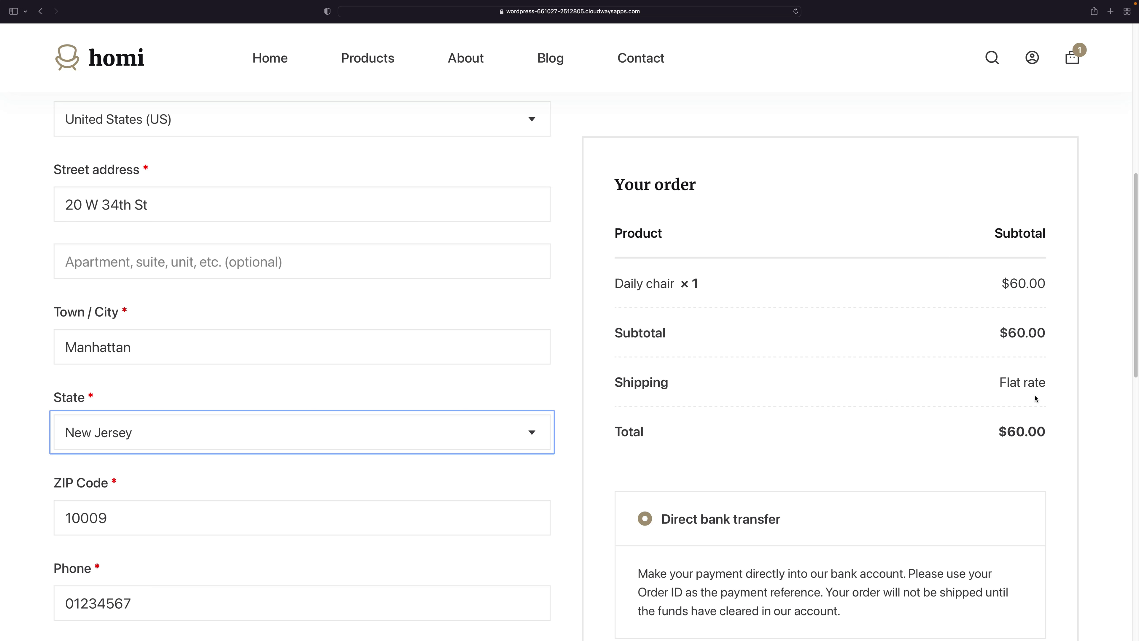
Switch to Chrome, open the New Jersey shipping zone for editing and examine its shipping methods
{"action": "mouse_move", "coordinate": [433, 635]}
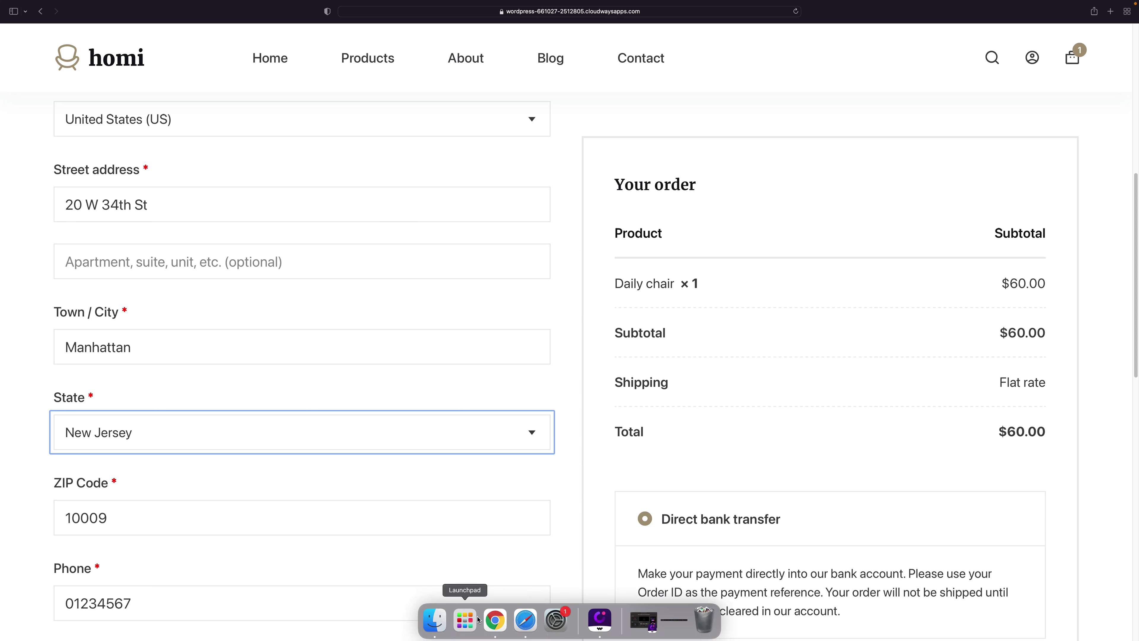
{"action": "left_click", "coordinate": [499, 623]}
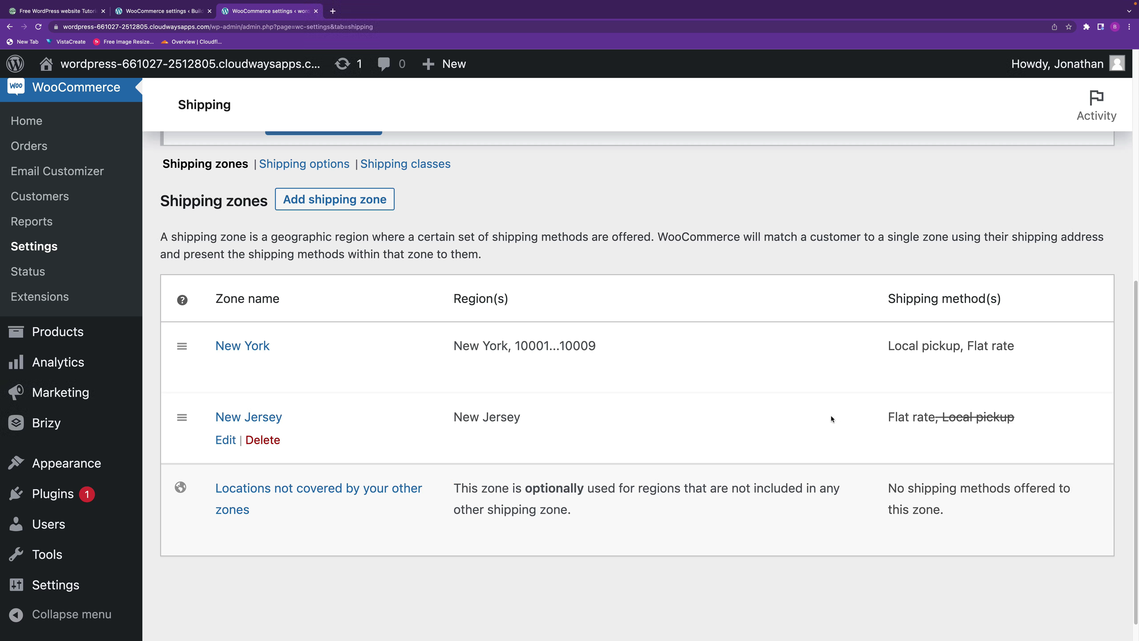
{"action": "left_click", "coordinate": [232, 443]}
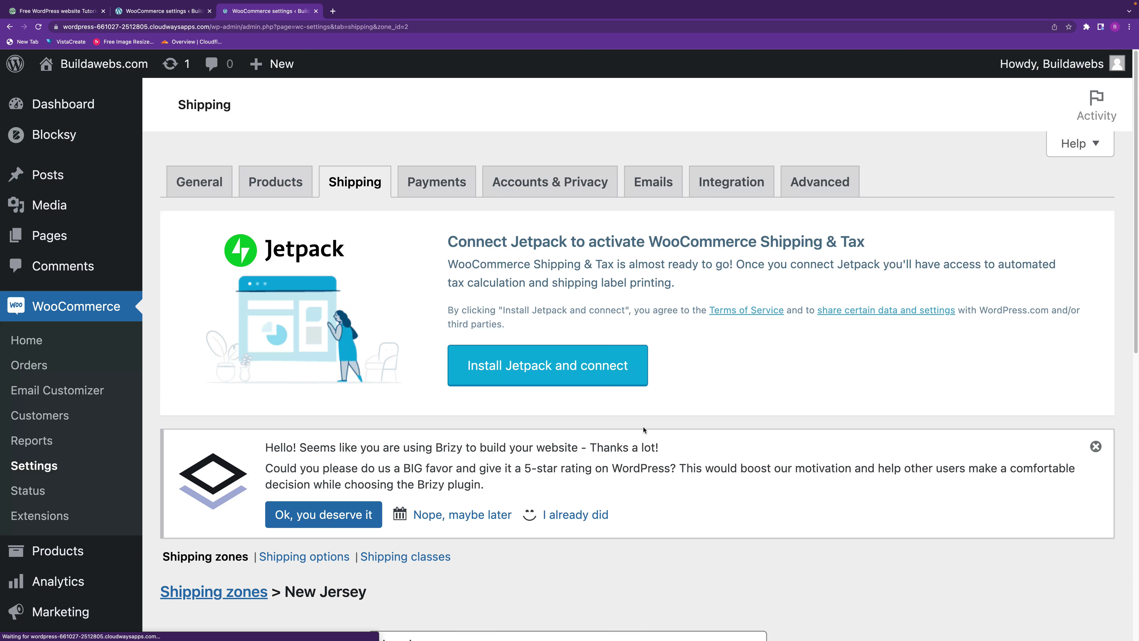
{"action": "scroll", "coordinate": [1109, 431], "scroll_direction": "down", "scroll_amount": 5}
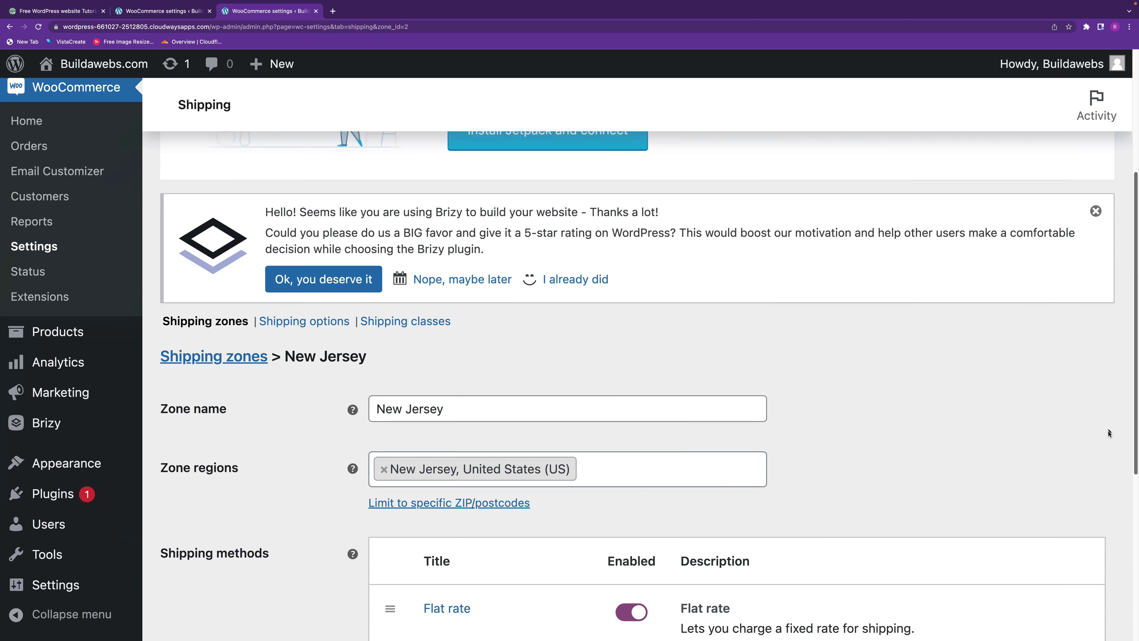
{"action": "scroll", "coordinate": [1109, 432], "scroll_direction": "down", "scroll_amount": 4}
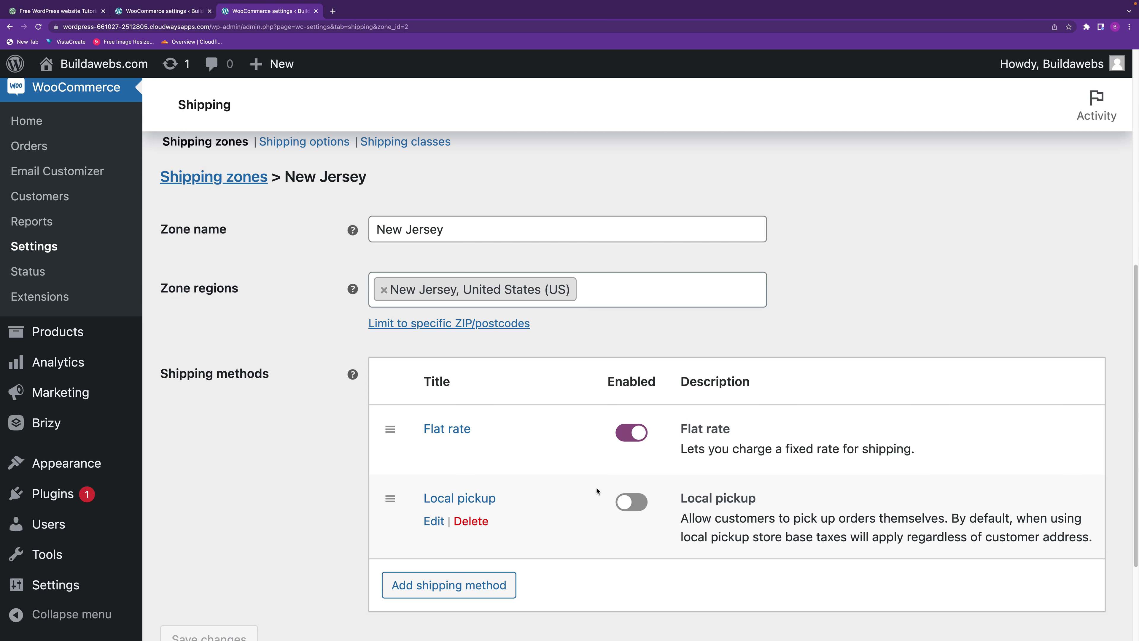
Return to the saved Cash on delivery settings and look over them again
{"action": "left_click", "coordinate": [173, 11]}
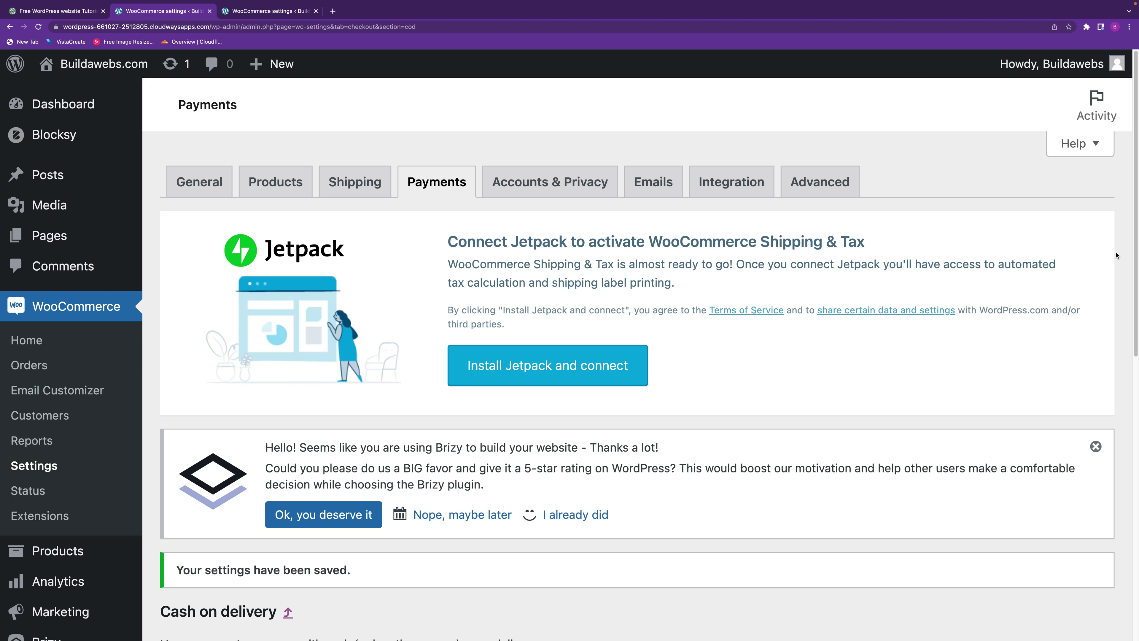
{"action": "scroll", "coordinate": [1105, 342], "scroll_direction": "down", "scroll_amount": 4}
{"action": "scroll", "coordinate": [1104, 342], "scroll_direction": "down", "scroll_amount": 2}
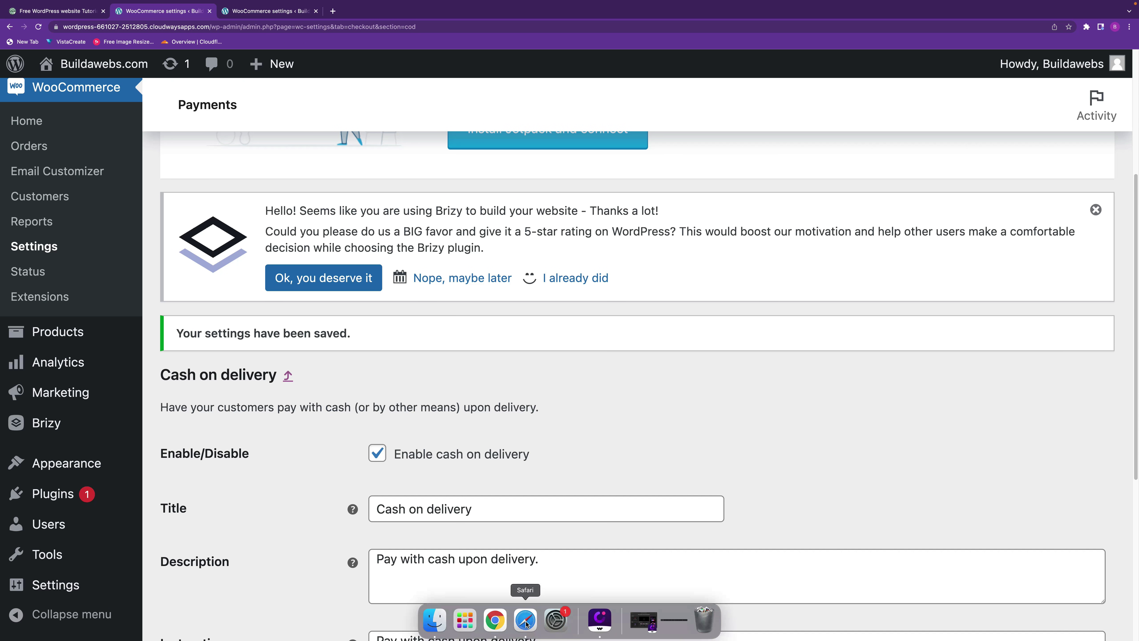
Switch to the checkout page in Safari, set the billing state to New York and check the available payment methods
{"action": "left_click", "coordinate": [525, 545]}
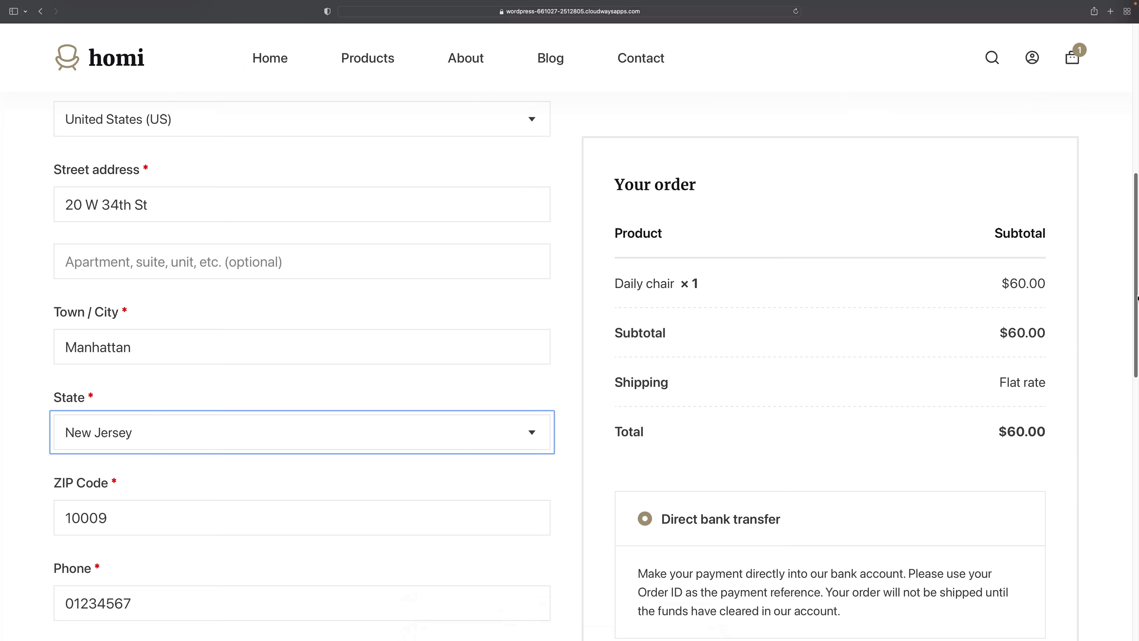
{"action": "left_click", "coordinate": [298, 438]}
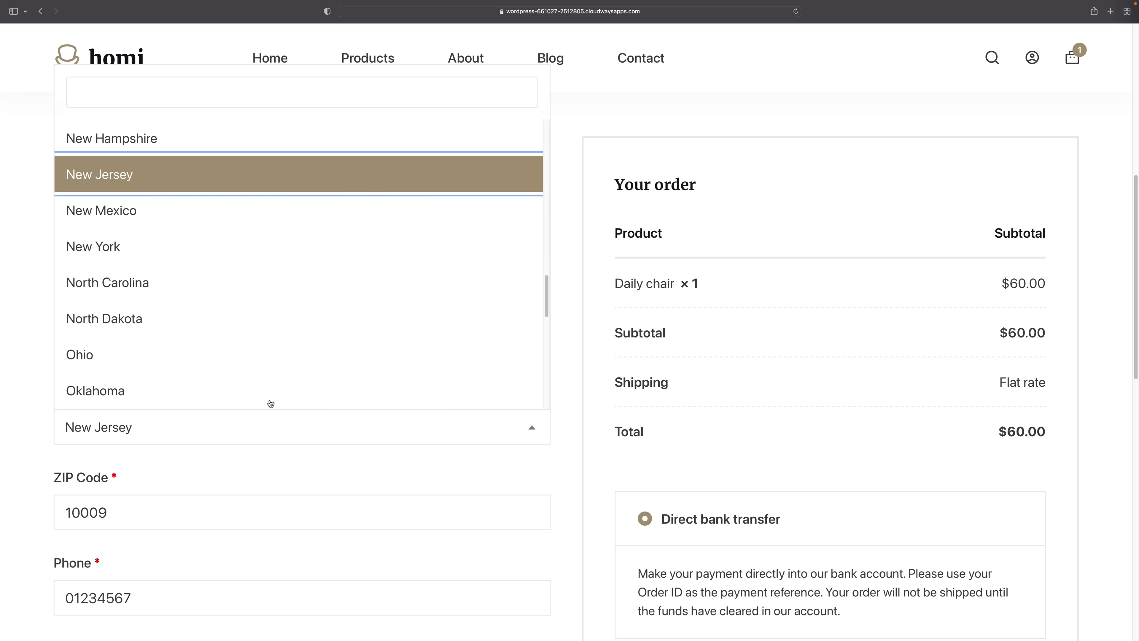
{"action": "left_click", "coordinate": [198, 257]}
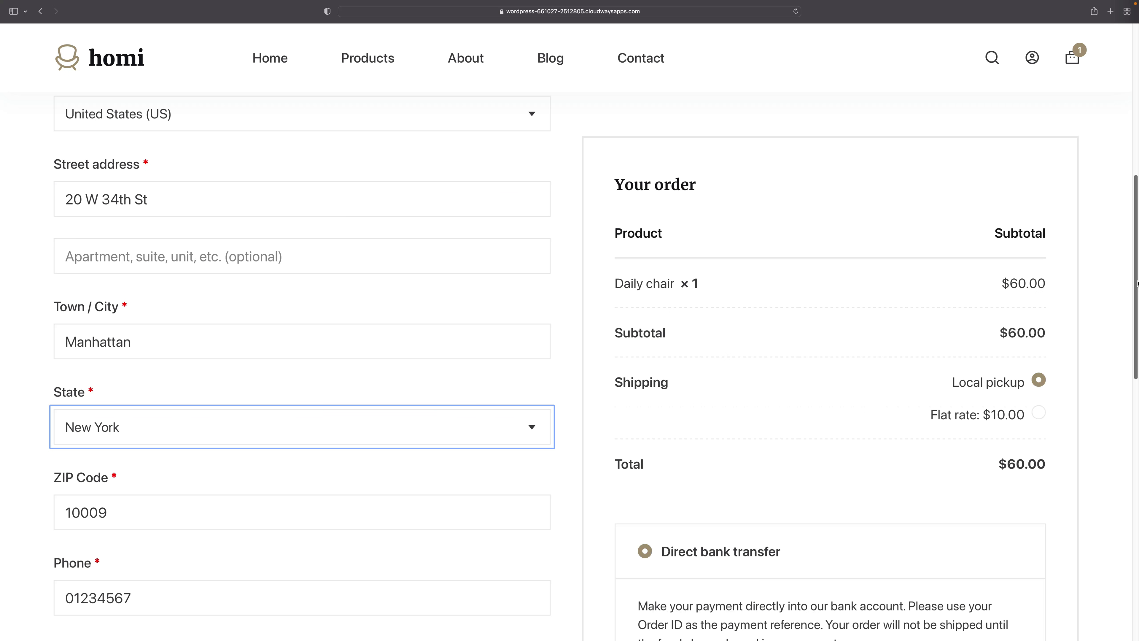
{"action": "scroll", "coordinate": [1118, 326], "scroll_direction": "down", "scroll_amount": 5}
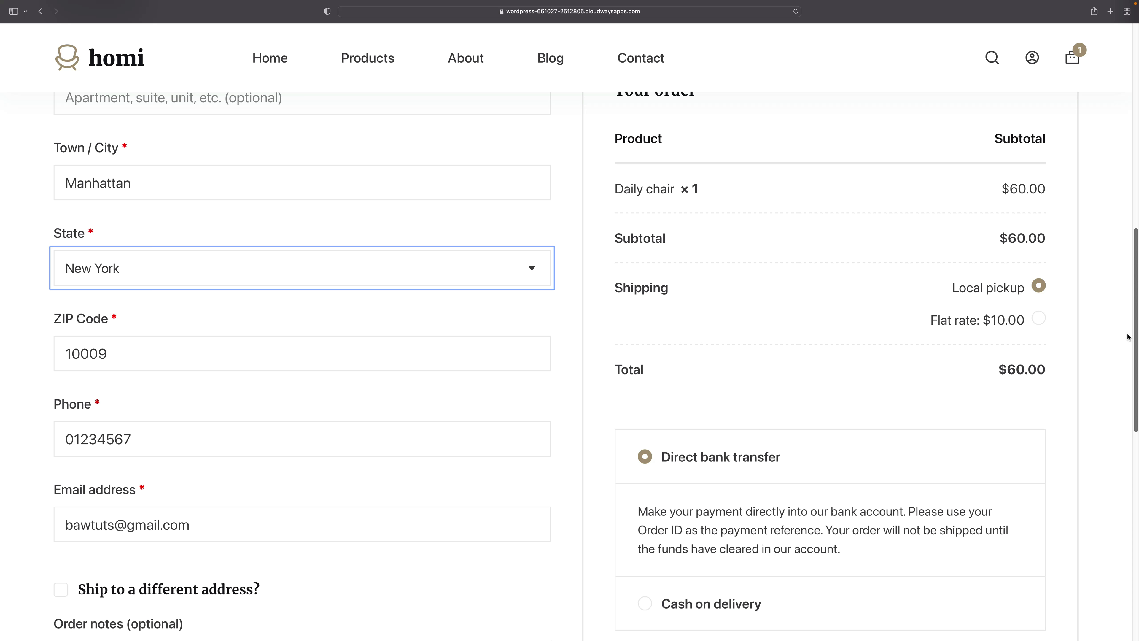
Review the payment options on the checkout page, then switch to Chrome and open the page for adding WordPress plugins
{"action": "scroll", "coordinate": [1127, 337], "scroll_direction": "down", "scroll_amount": 5}
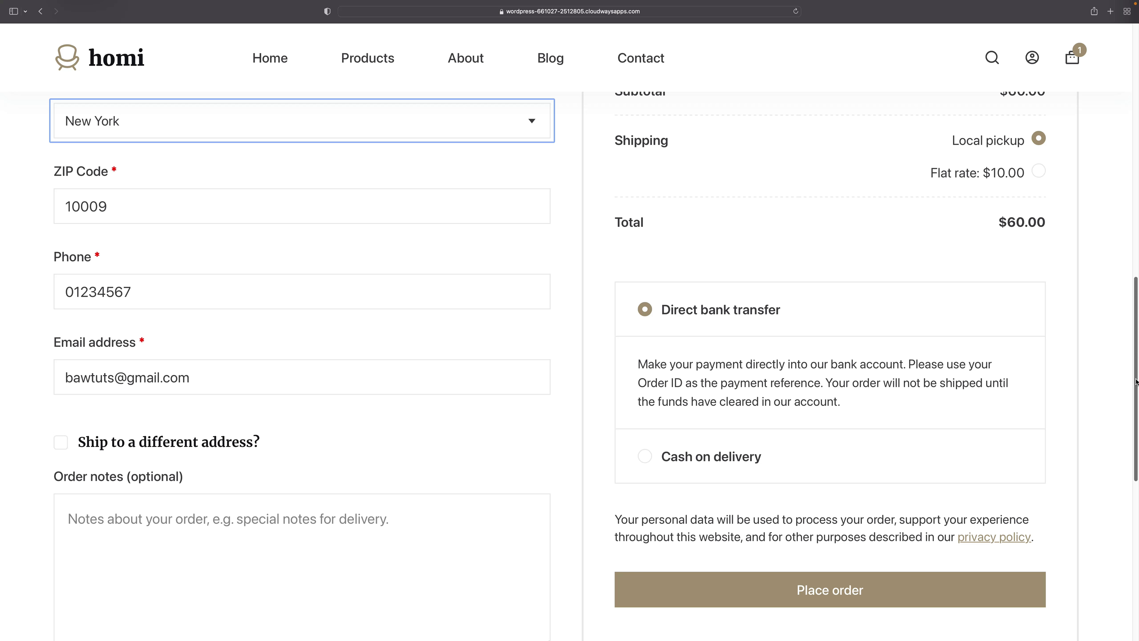
{"action": "left_click_drag", "start_coordinate": [1137, 381], "coordinate": [1131, 316]}
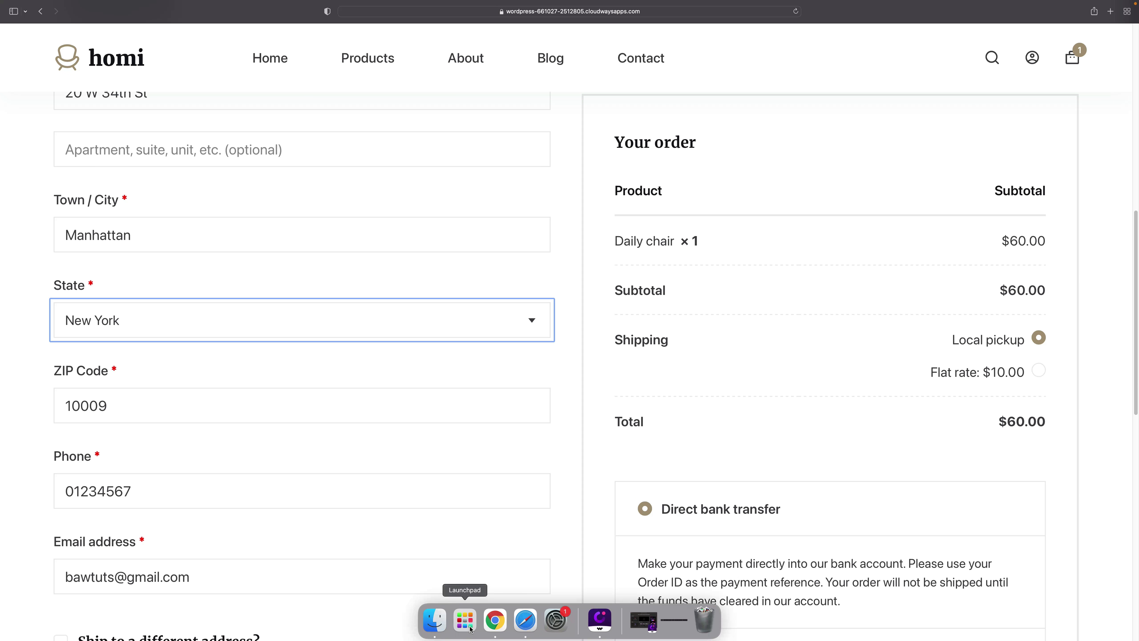
{"action": "left_click", "coordinate": [494, 619]}
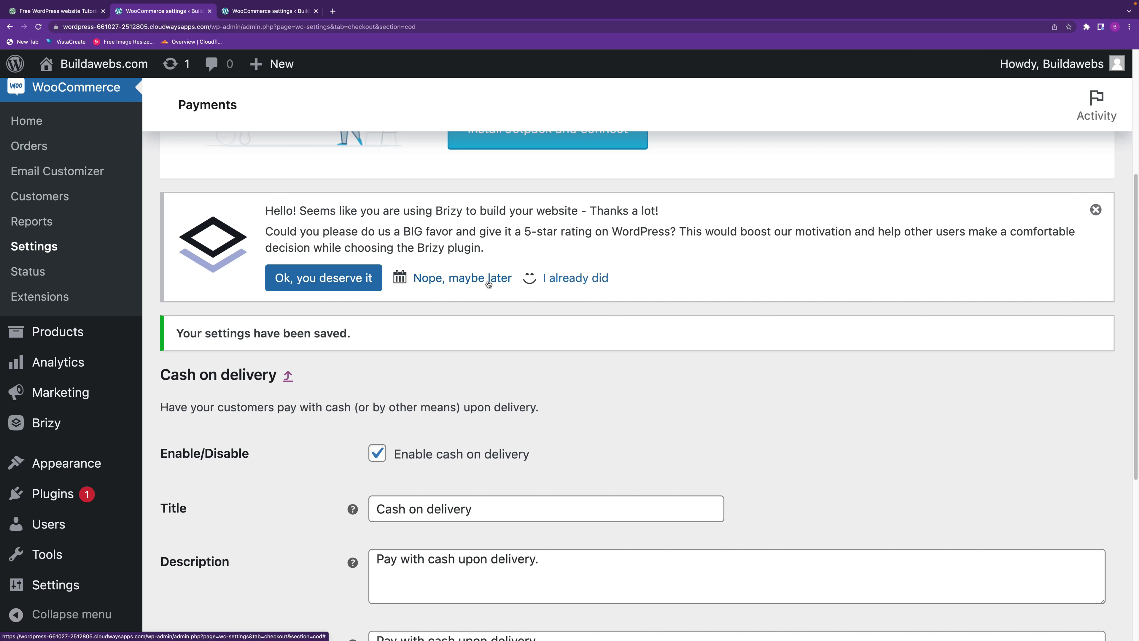
{"action": "scroll", "coordinate": [1137, 256], "scroll_direction": "down", "scroll_amount": 3}
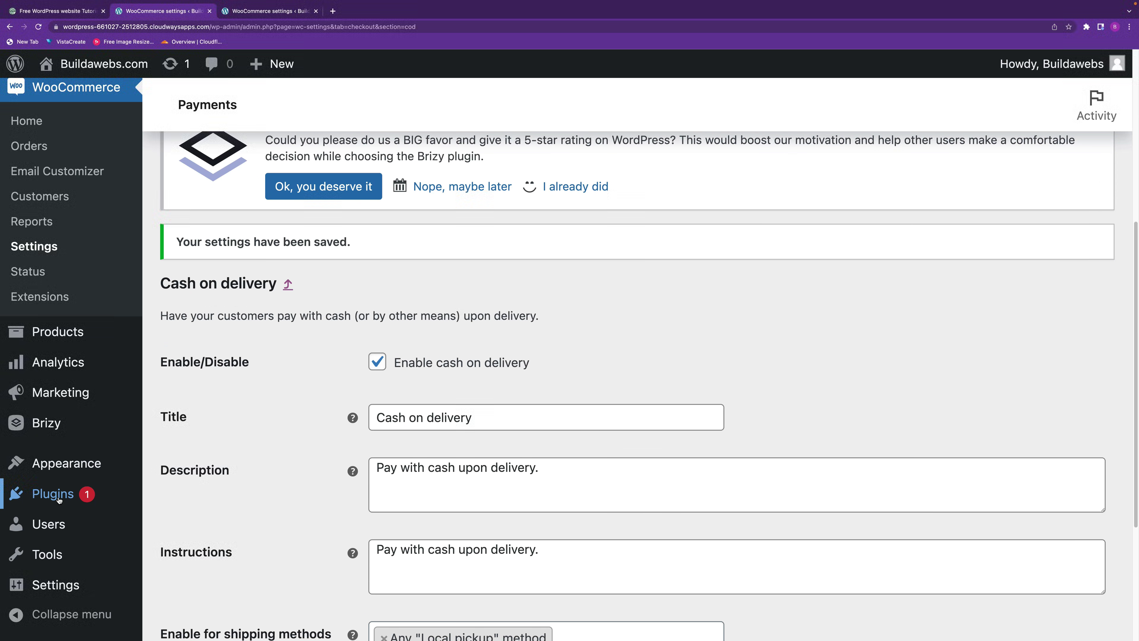
{"action": "mouse_move", "coordinate": [71, 494]}
{"action": "left_click", "coordinate": [194, 522]}
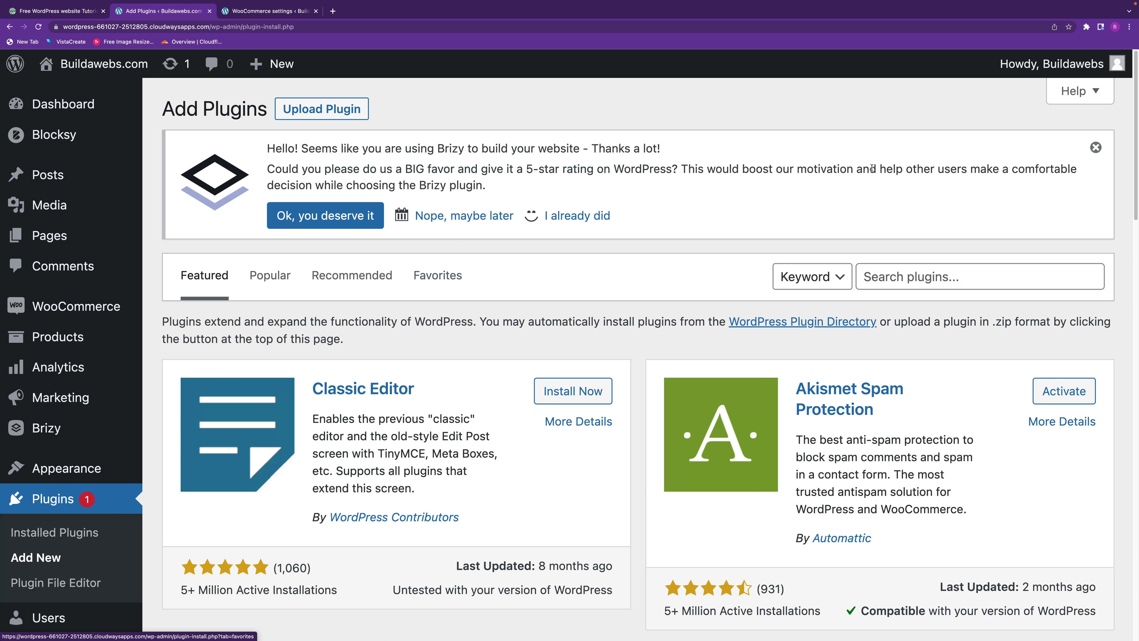
Search the plugin directory for "smart COD", then install and activate the WooCommerce Smart COD plugin
{"action": "left_click", "coordinate": [890, 278]}
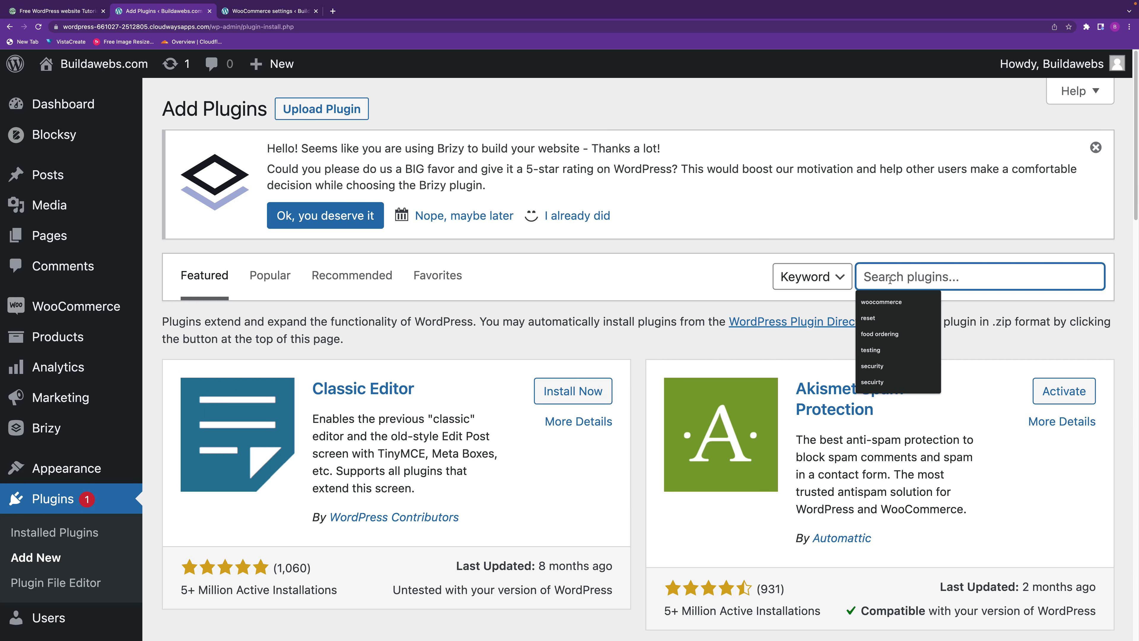
{"action": "type", "text": "smart COD"}
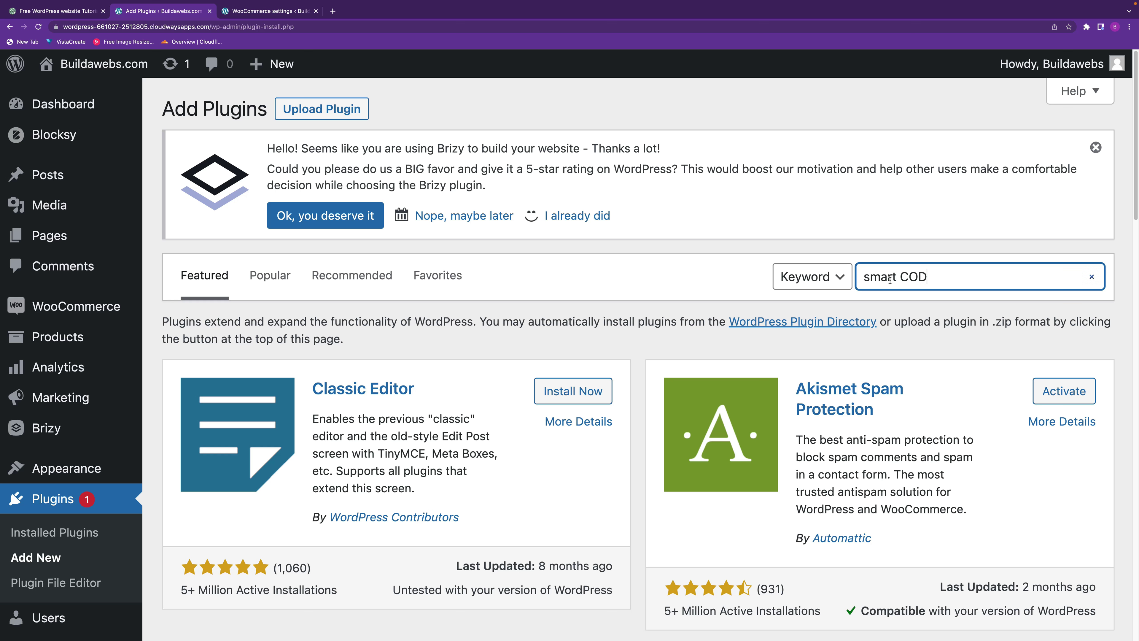
{"action": "key", "text": "Return"}
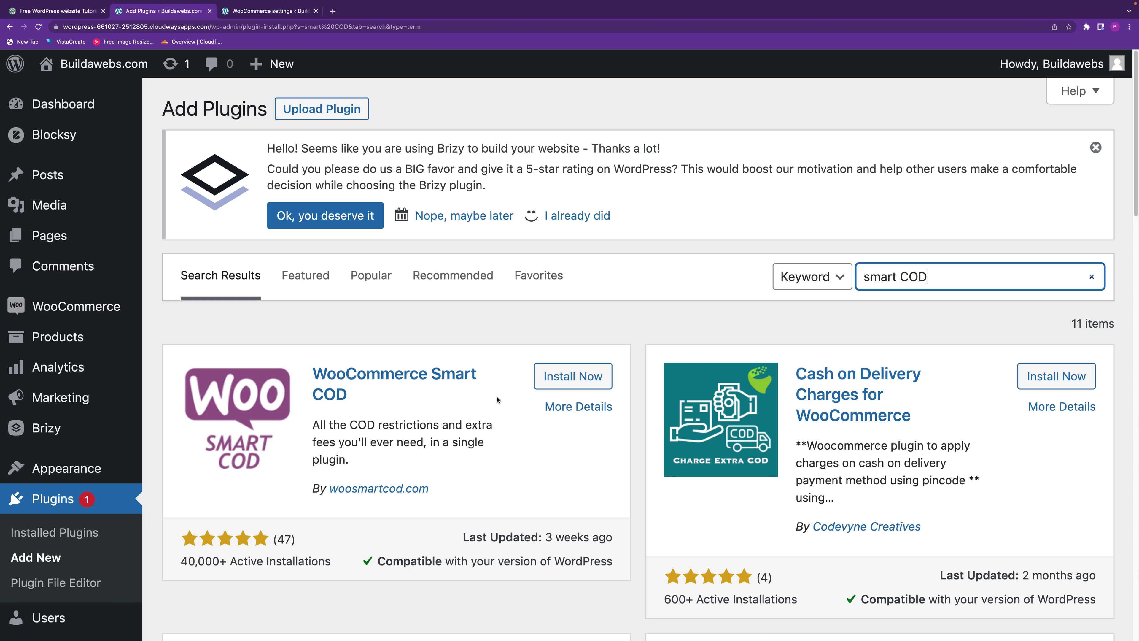
{"action": "left_click", "coordinate": [576, 378]}
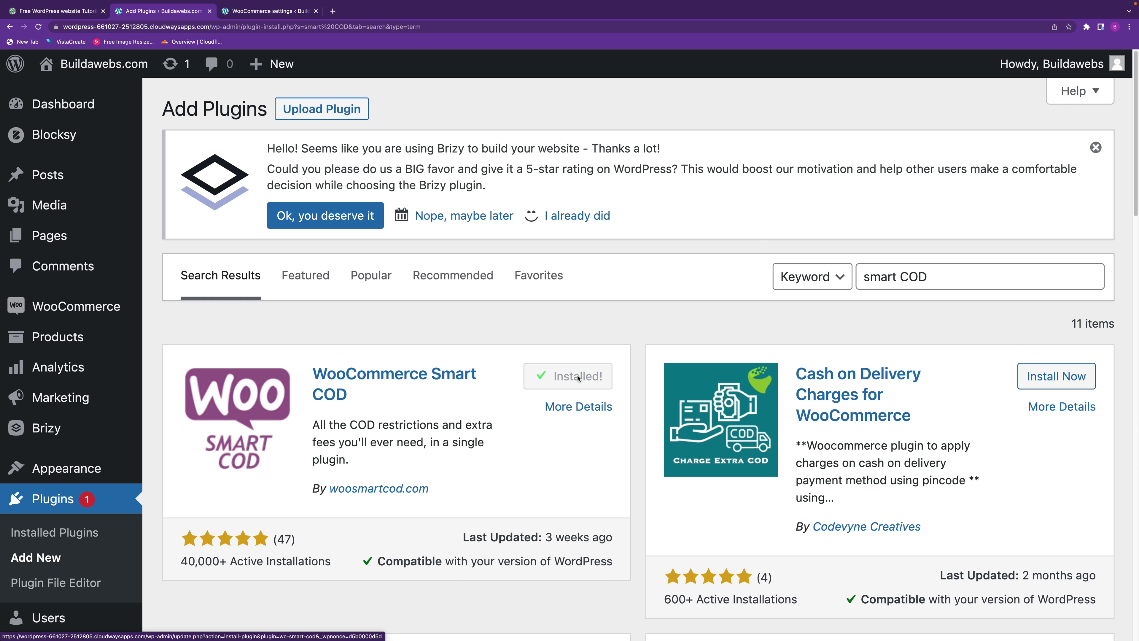
{"action": "left_click", "coordinate": [579, 378]}
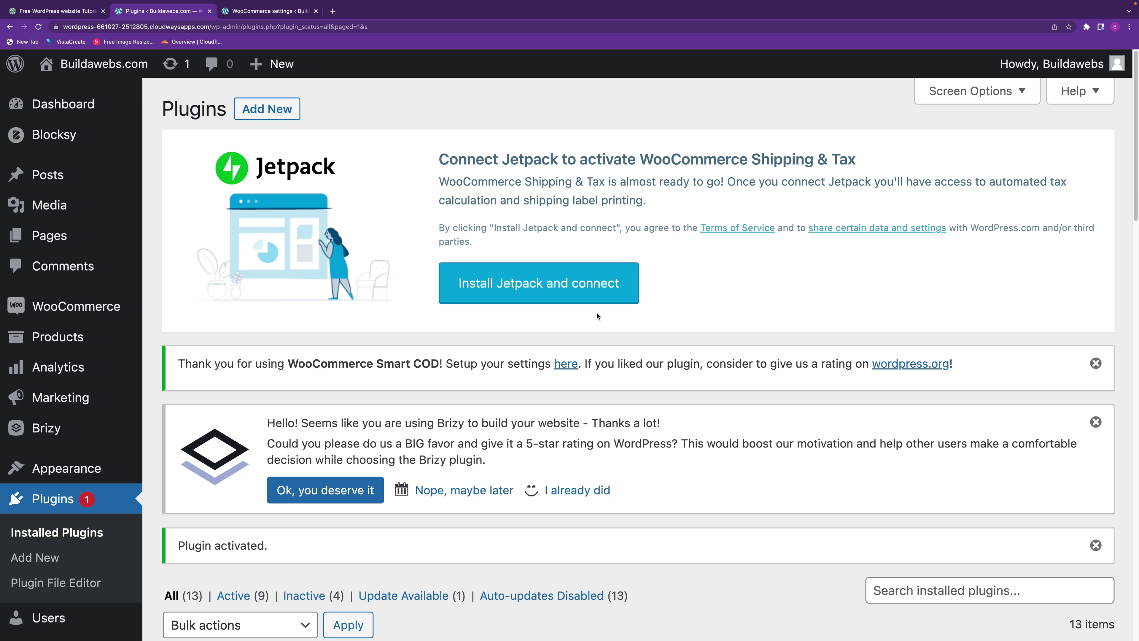
Open the Cash on delivery method for management from WooCommerce's payment settings
{"action": "mouse_move", "coordinate": [55, 311]}
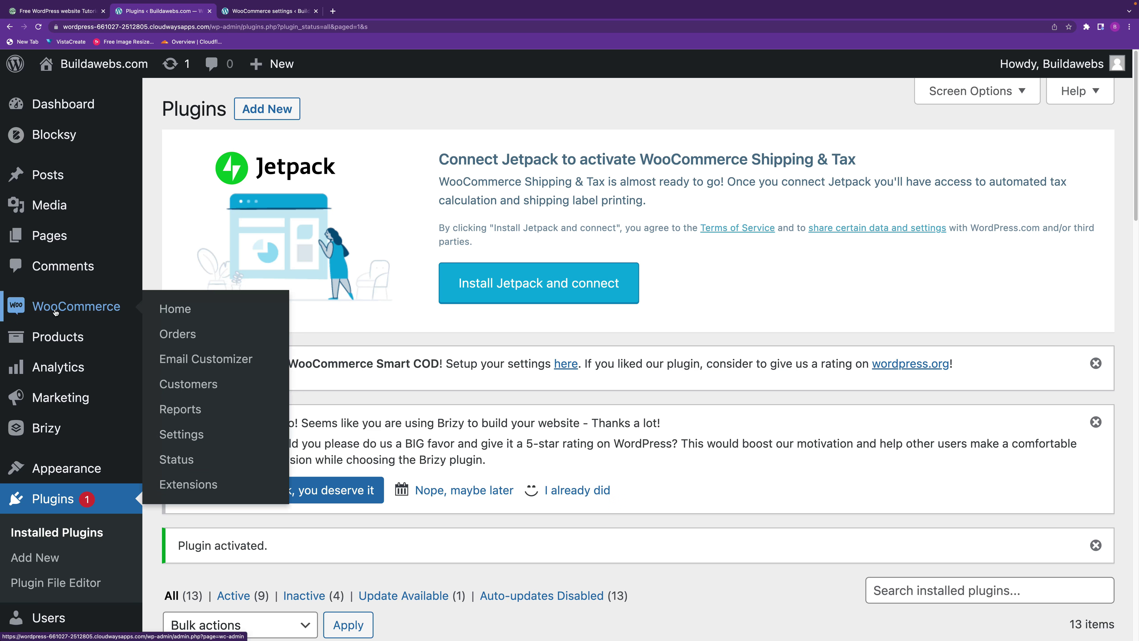
{"action": "left_click", "coordinate": [182, 440]}
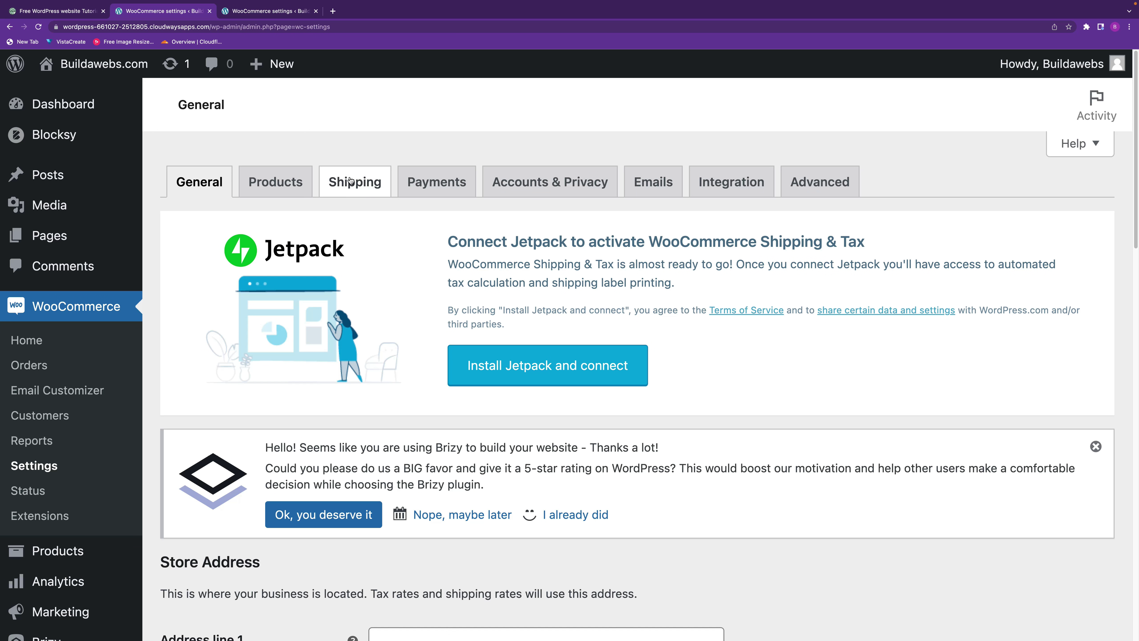
{"action": "left_click", "coordinate": [354, 184]}
{"action": "left_click", "coordinate": [431, 181]}
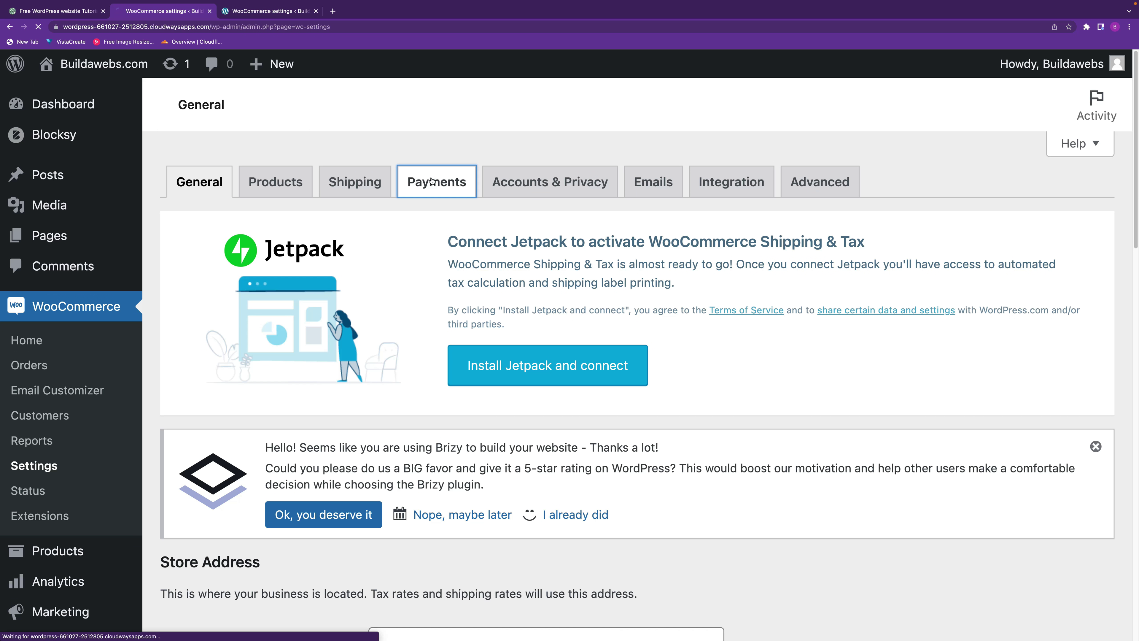
{"action": "scroll", "coordinate": [1119, 331], "scroll_direction": "down", "scroll_amount": 5}
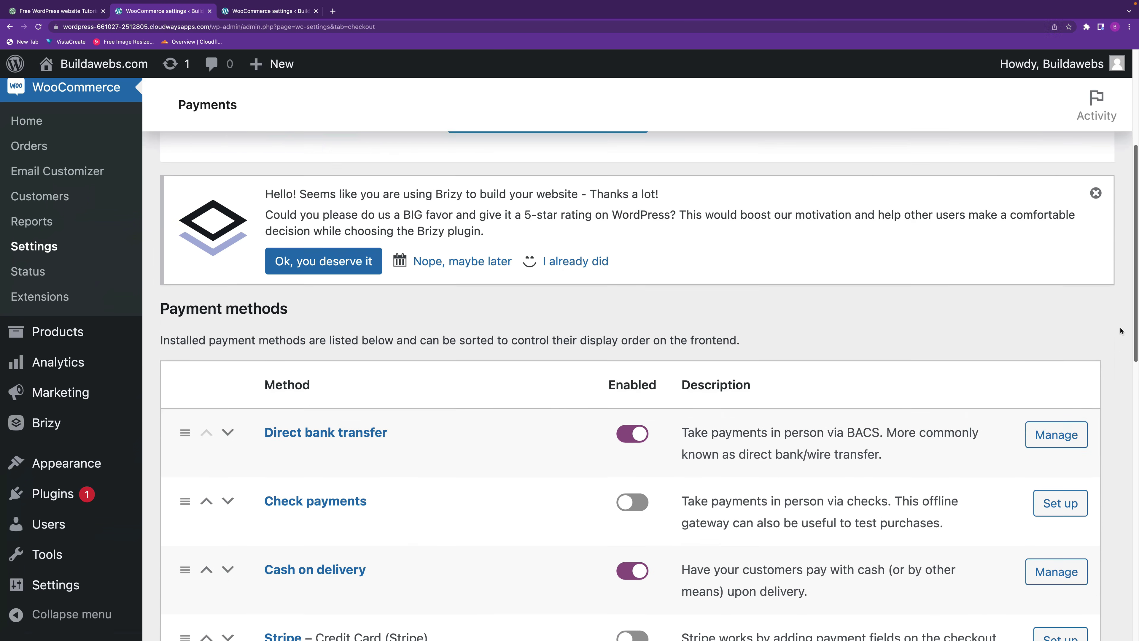
{"action": "scroll", "coordinate": [1119, 330], "scroll_direction": "down", "scroll_amount": 2}
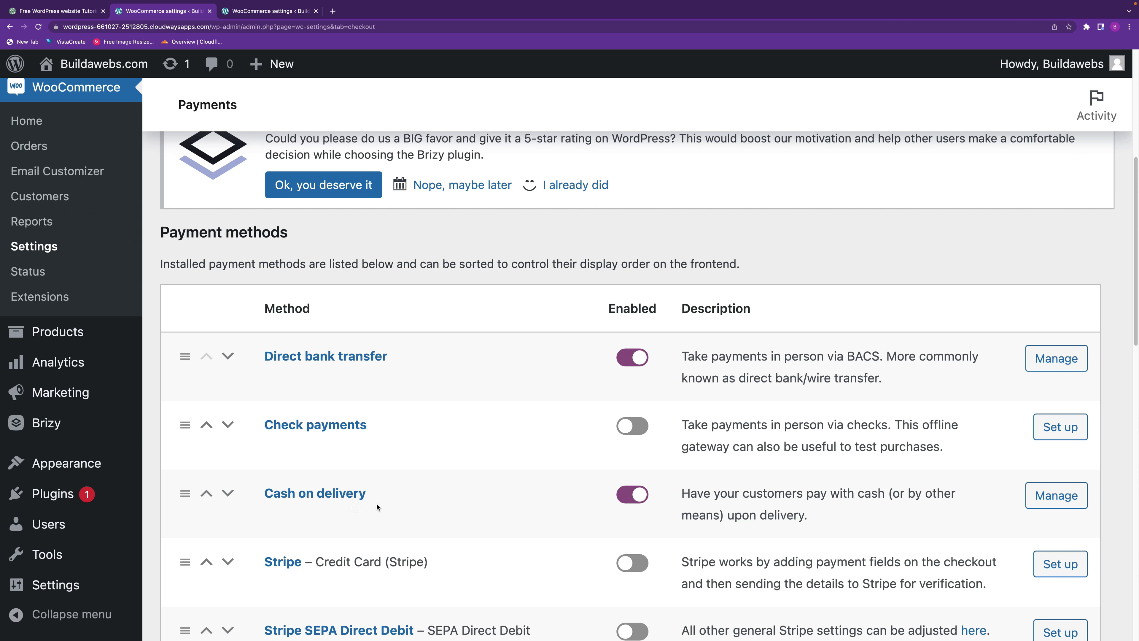
{"action": "left_click", "coordinate": [1058, 496]}
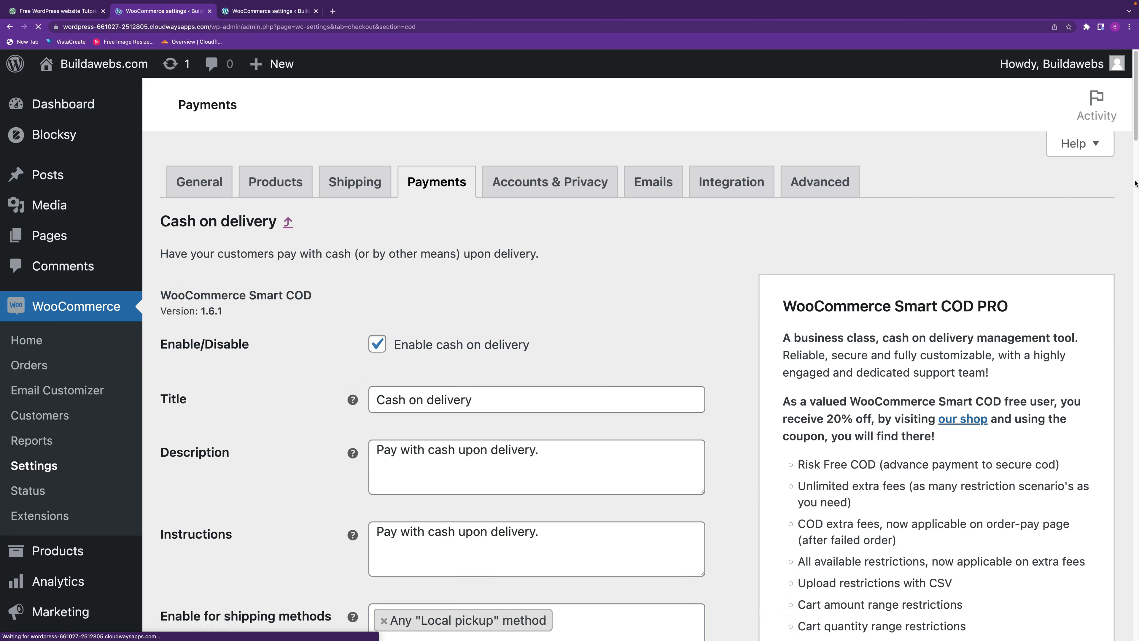
Examine the Smart COD restriction and extra fee options in the Cash on delivery settings
{"action": "scroll", "coordinate": [1136, 141], "scroll_direction": "down", "scroll_amount": 10}
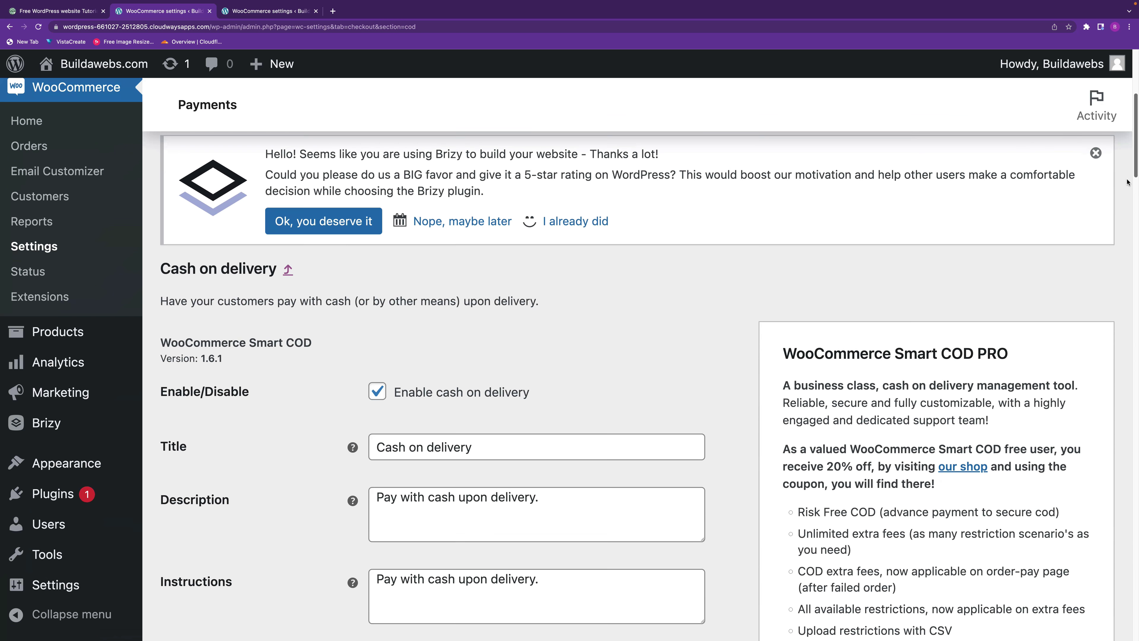
{"action": "scroll", "coordinate": [686, 269], "scroll_direction": "down", "scroll_amount": 5}
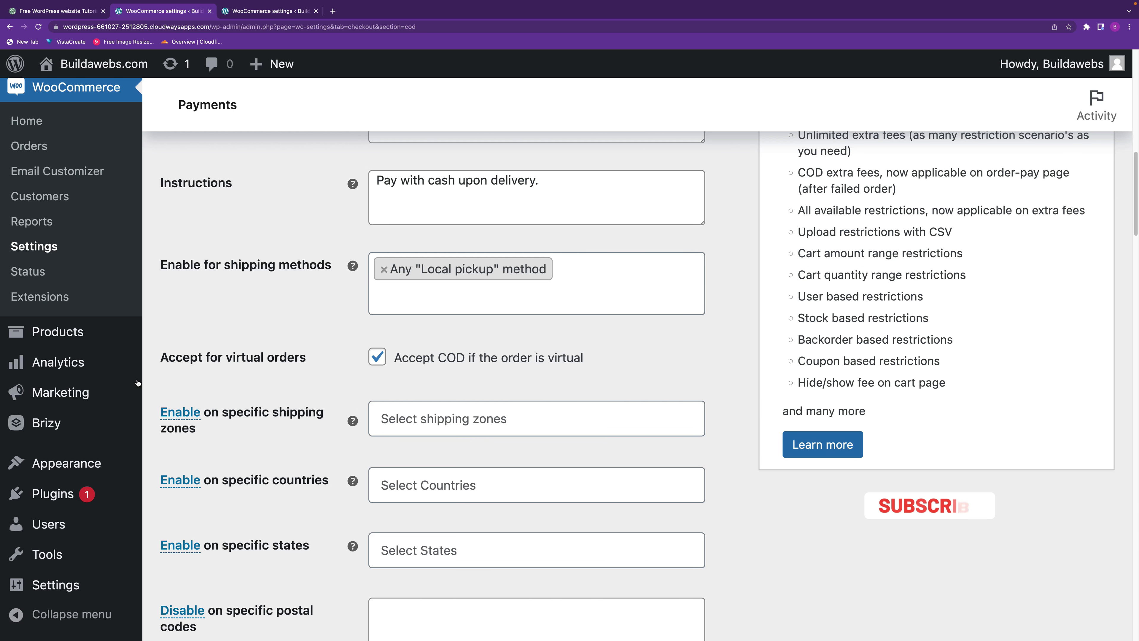
{"action": "scroll", "coordinate": [1129, 275], "scroll_direction": "down", "scroll_amount": 2}
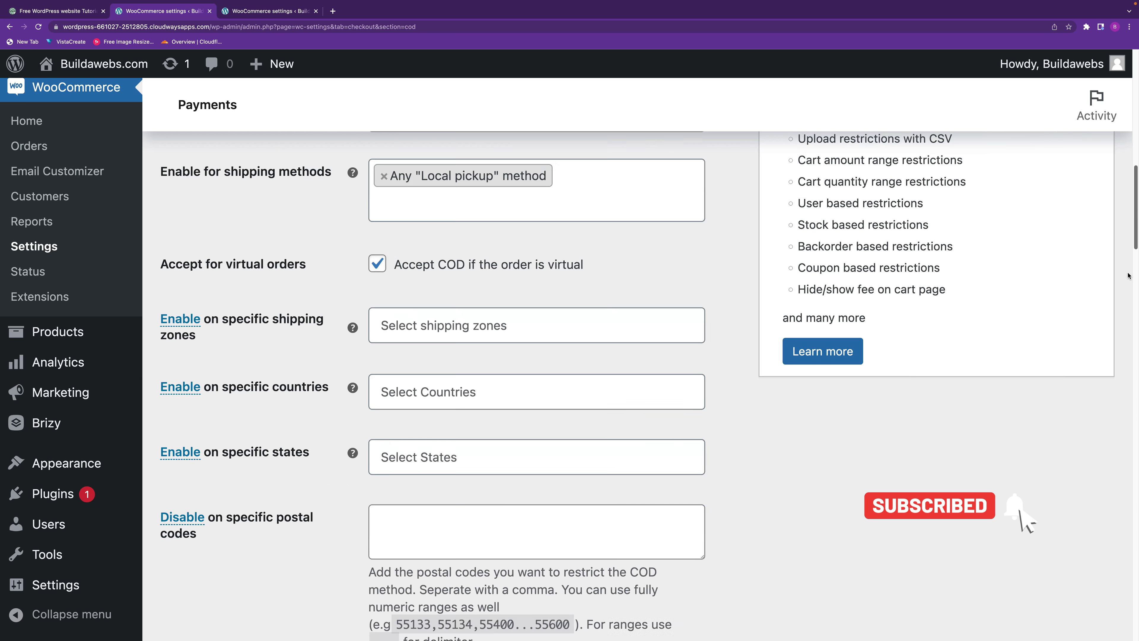
{"action": "scroll", "coordinate": [1129, 276], "scroll_direction": "down", "scroll_amount": 15}
{"action": "scroll", "coordinate": [1116, 448], "scroll_direction": "up", "scroll_amount": 6}
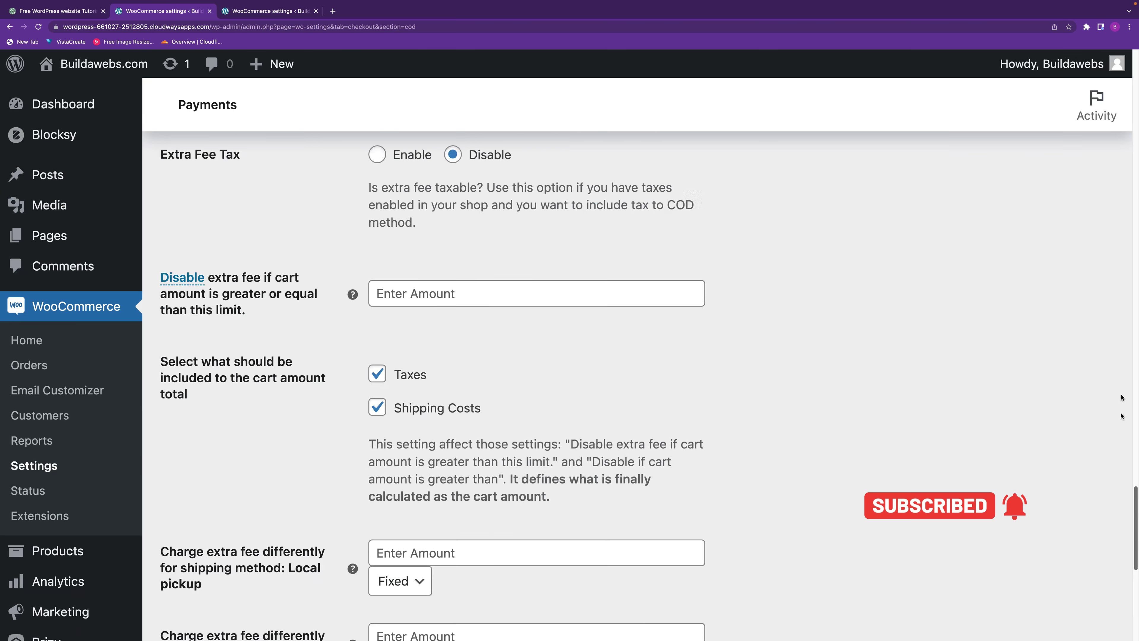
{"action": "scroll", "coordinate": [1122, 416], "scroll_direction": "up", "scroll_amount": 10}
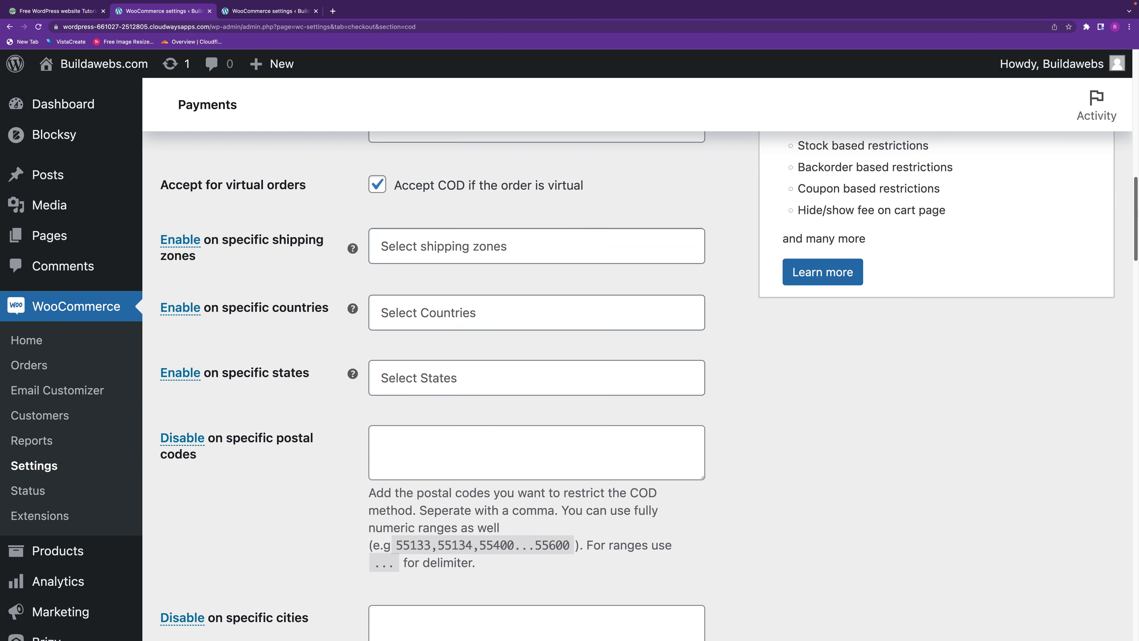
{"action": "scroll", "coordinate": [578, 372], "scroll_direction": "up", "scroll_amount": 5}
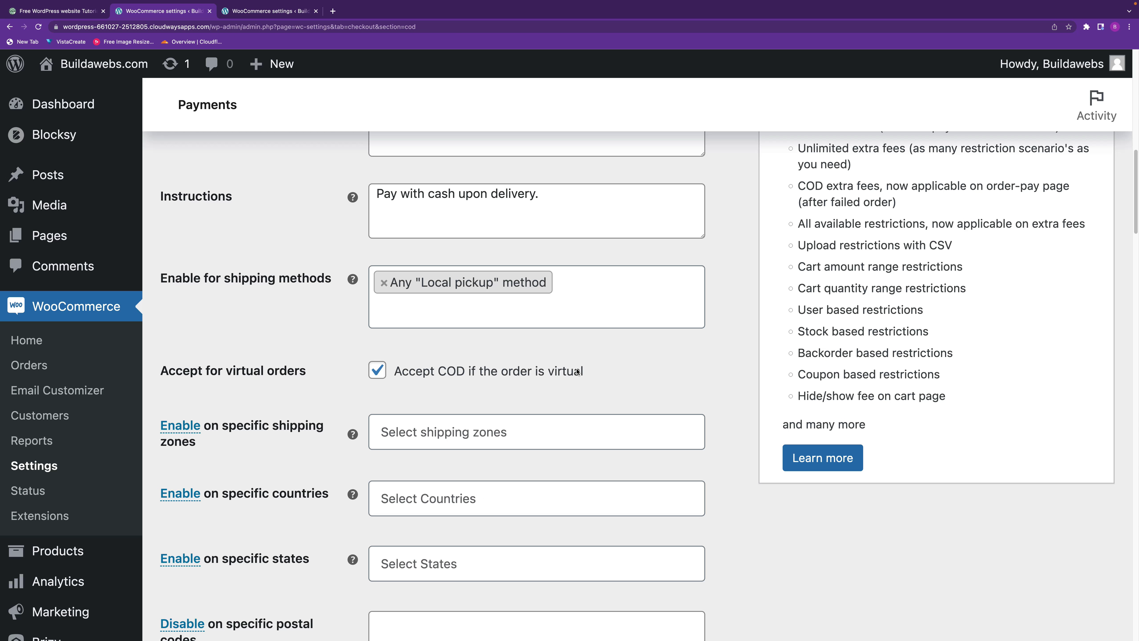
{"action": "scroll", "coordinate": [539, 492], "scroll_direction": "down", "scroll_amount": 4}
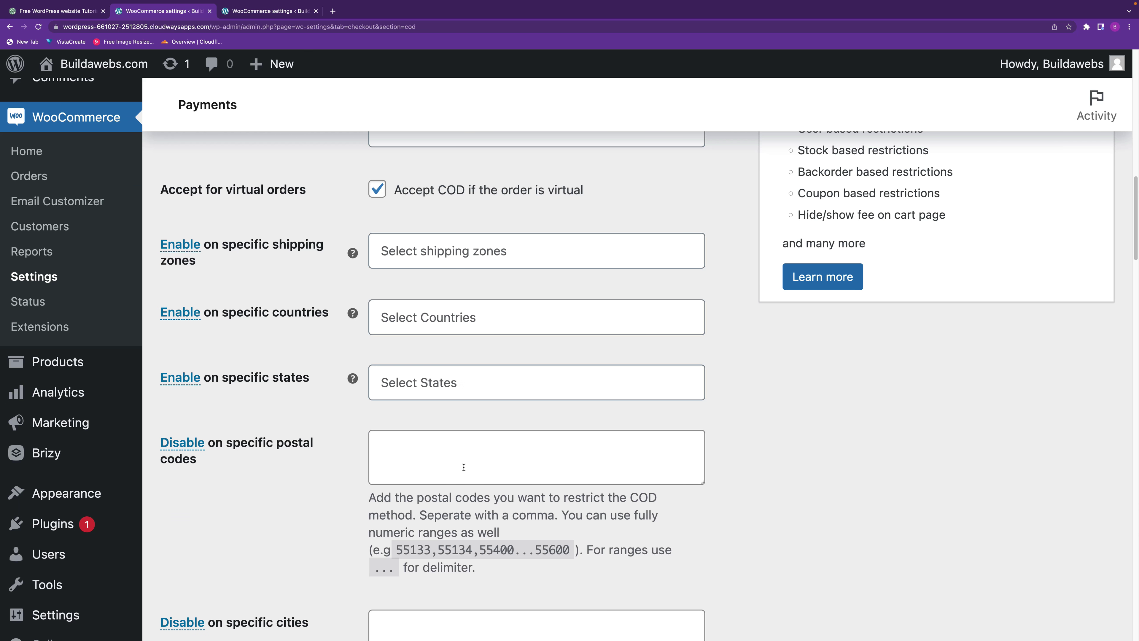
Open the New York shipping zone and check the postcode range in its zone regions
{"action": "left_click", "coordinate": [287, 15]}
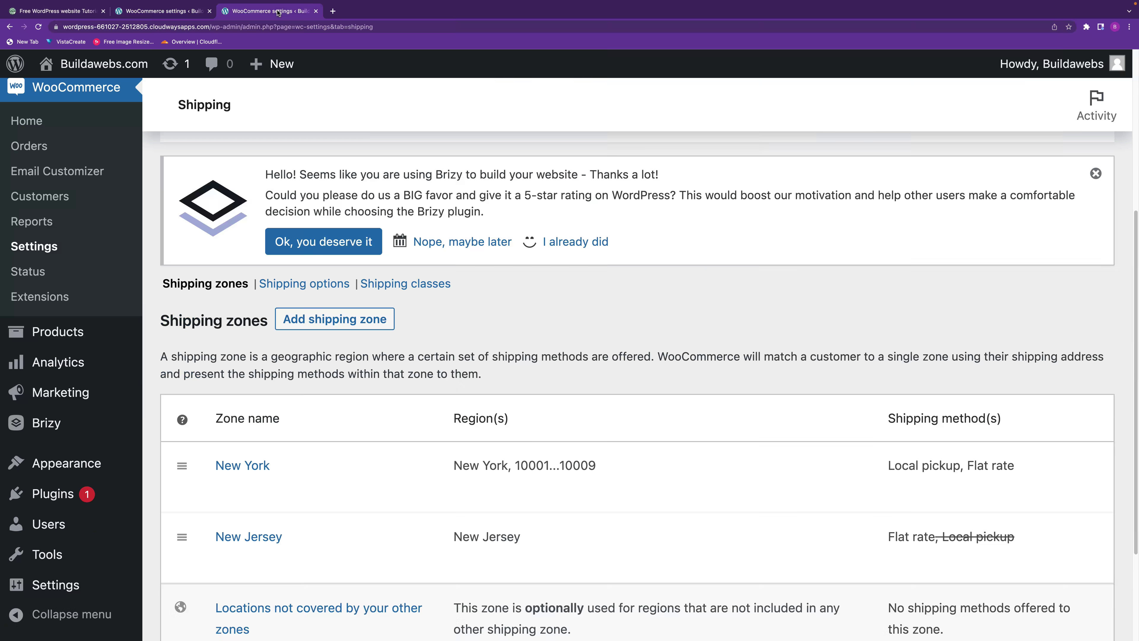
{"action": "mouse_move", "coordinate": [276, 492]}
{"action": "left_click", "coordinate": [226, 489]}
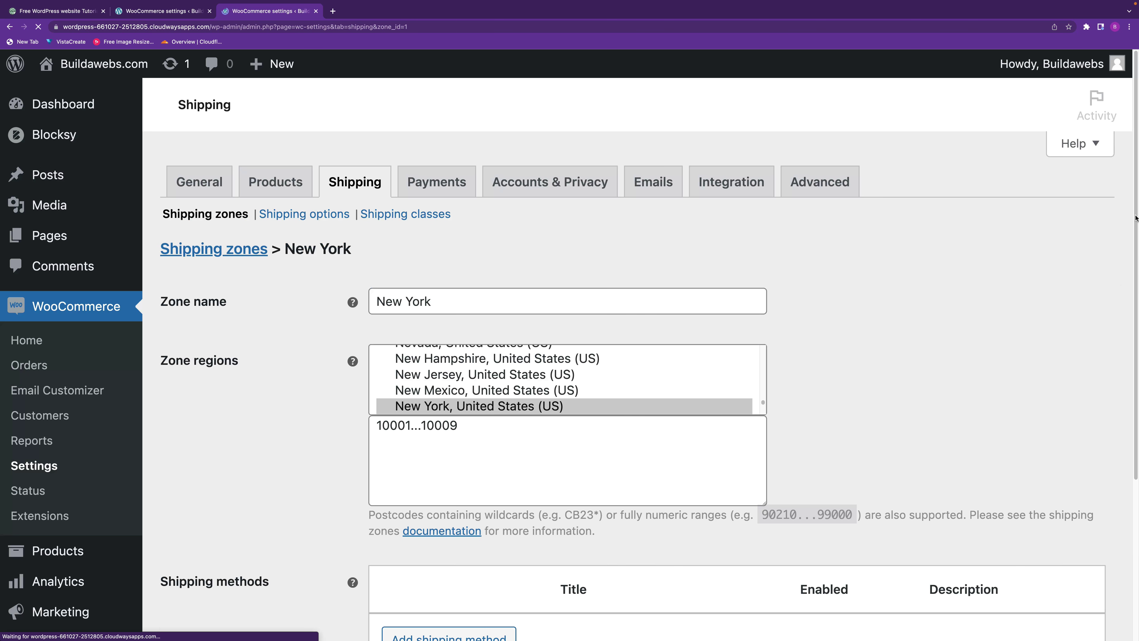
{"action": "scroll", "coordinate": [1127, 269], "scroll_direction": "down", "scroll_amount": 1}
{"action": "scroll", "coordinate": [1127, 271], "scroll_direction": "down", "scroll_amount": 5}
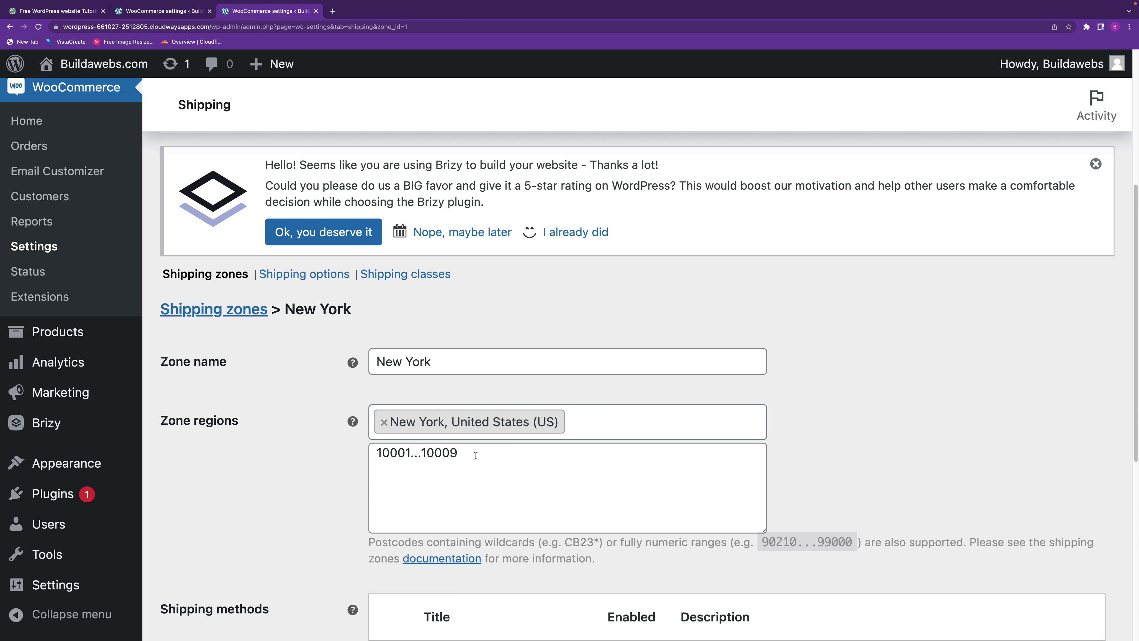
Disable cash on delivery for postal code 10009 in the Cash on delivery settings and save the changes
{"action": "left_click", "coordinate": [172, 13]}
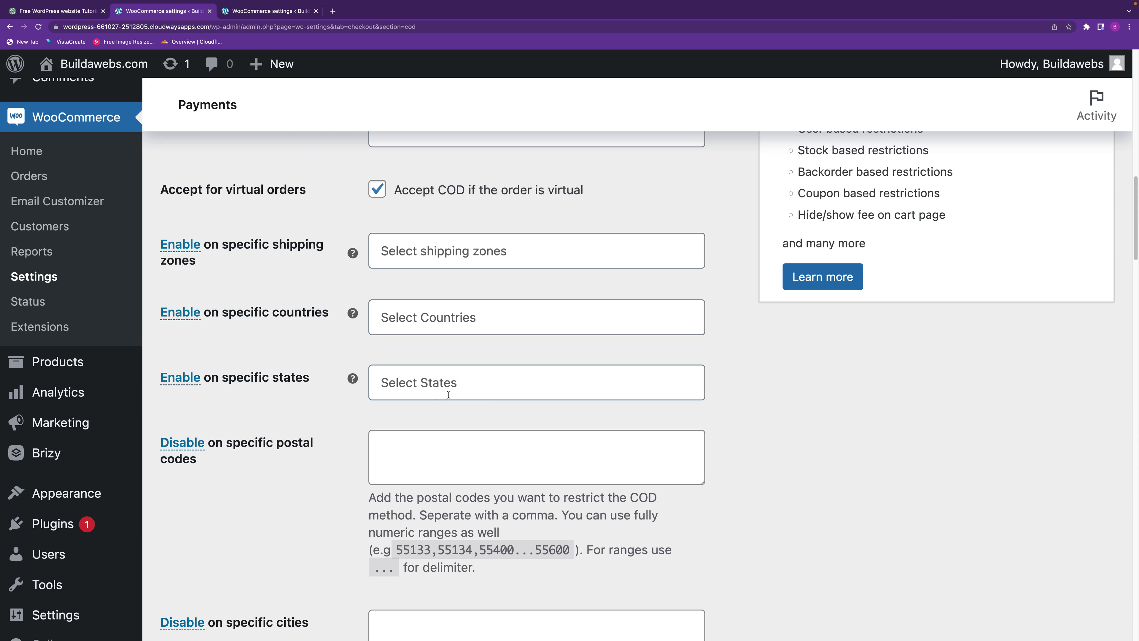
{"action": "left_click", "coordinate": [434, 445]}
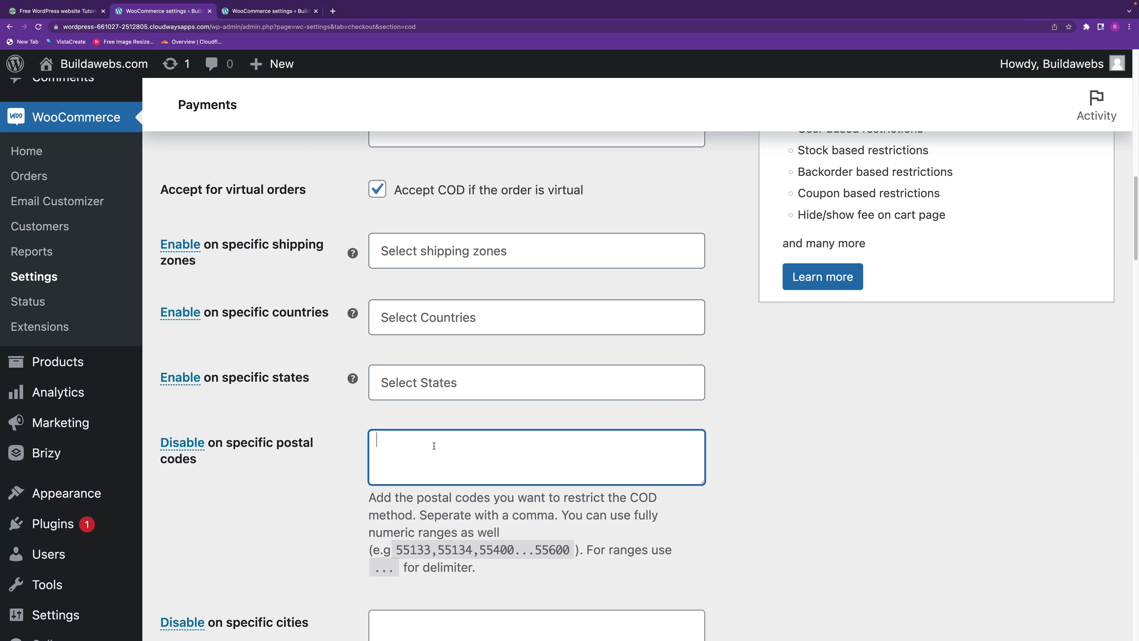
{"action": "type", "text": "10009"}
{"action": "scroll", "coordinate": [1128, 295], "scroll_direction": "down", "scroll_amount": 3}
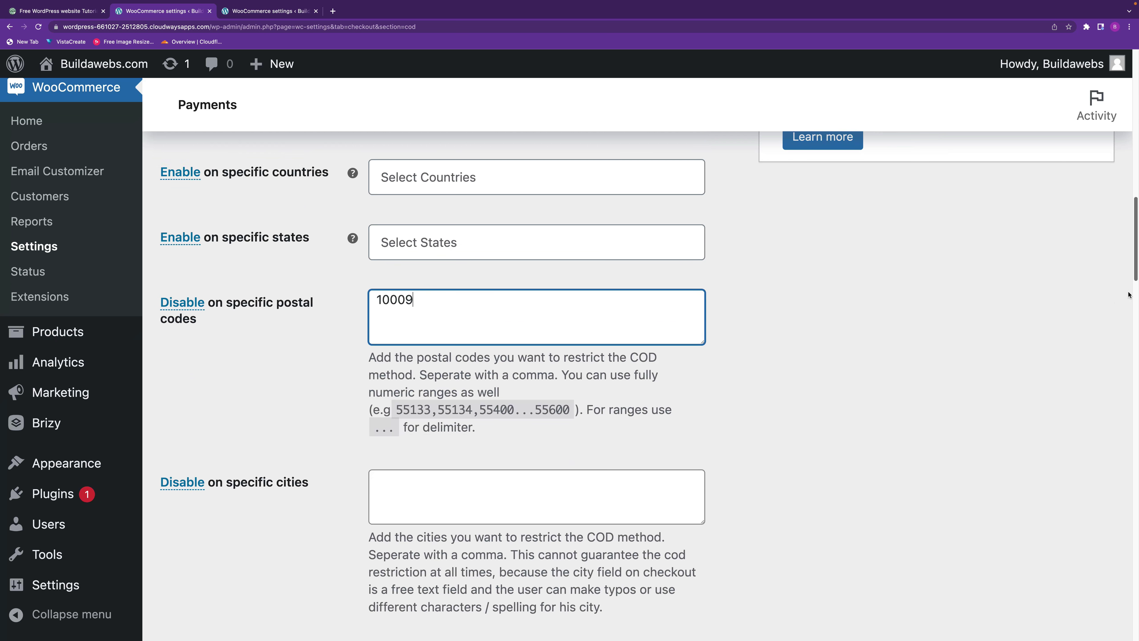
{"action": "scroll", "coordinate": [1129, 295], "scroll_direction": "down", "scroll_amount": 20}
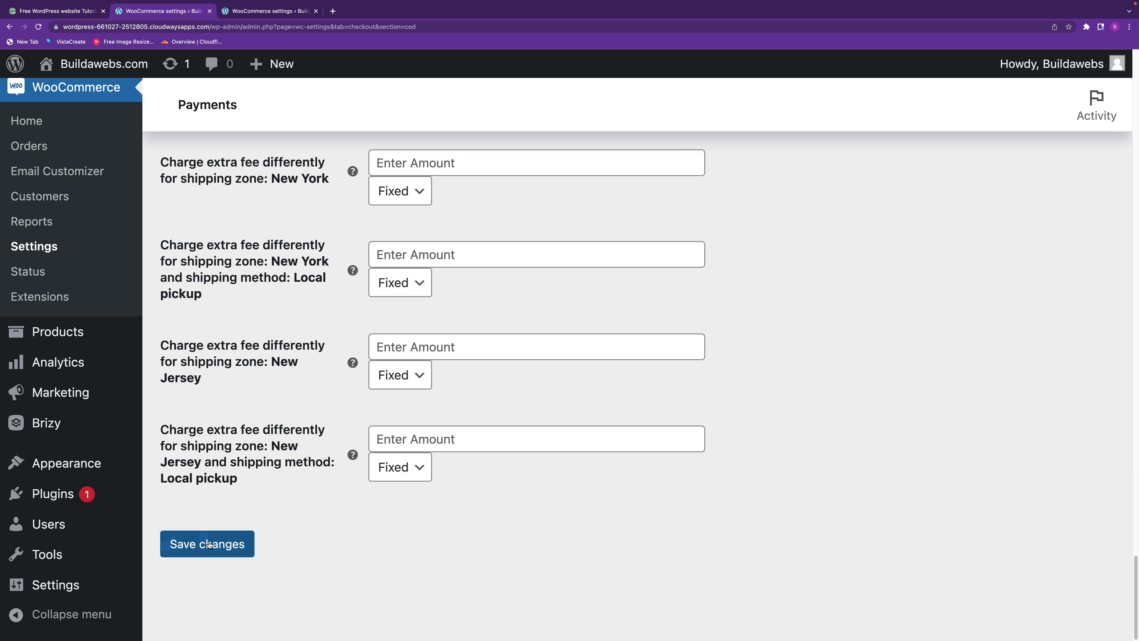
{"action": "left_click", "coordinate": [208, 544]}
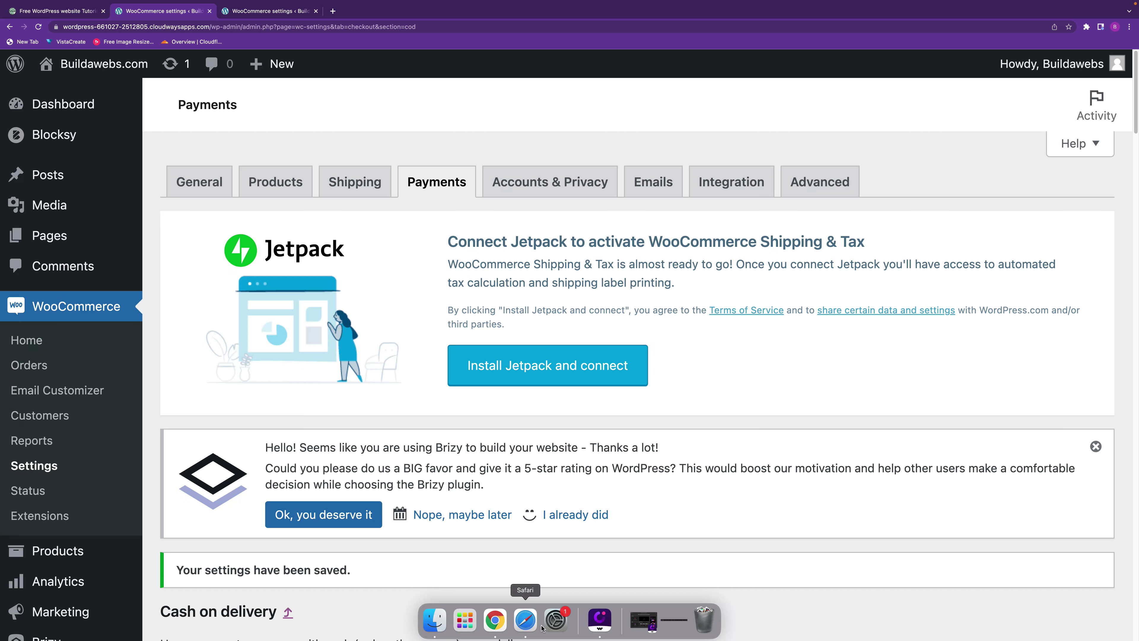
Switch to Safari, reload the checkout page and check the payment methods offered for the New York address
{"action": "left_click", "coordinate": [524, 619]}
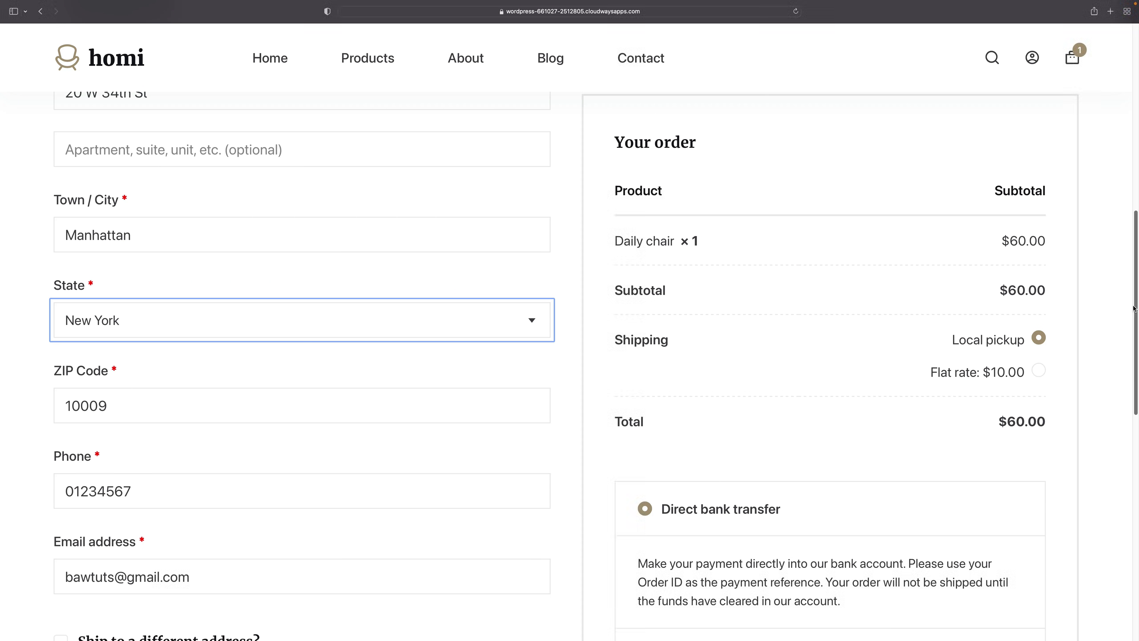
{"action": "scroll", "coordinate": [1136, 310], "scroll_direction": "down", "scroll_amount": 1}
{"action": "mouse_move", "coordinate": [1136, 308]}
{"action": "left_mouse_down"}
{"action": "mouse_move", "coordinate": [1137, 326]}
{"action": "mouse_move", "coordinate": [1137, 298]}
{"action": "left_mouse_up"}
{"action": "left_click", "coordinate": [796, 11]}
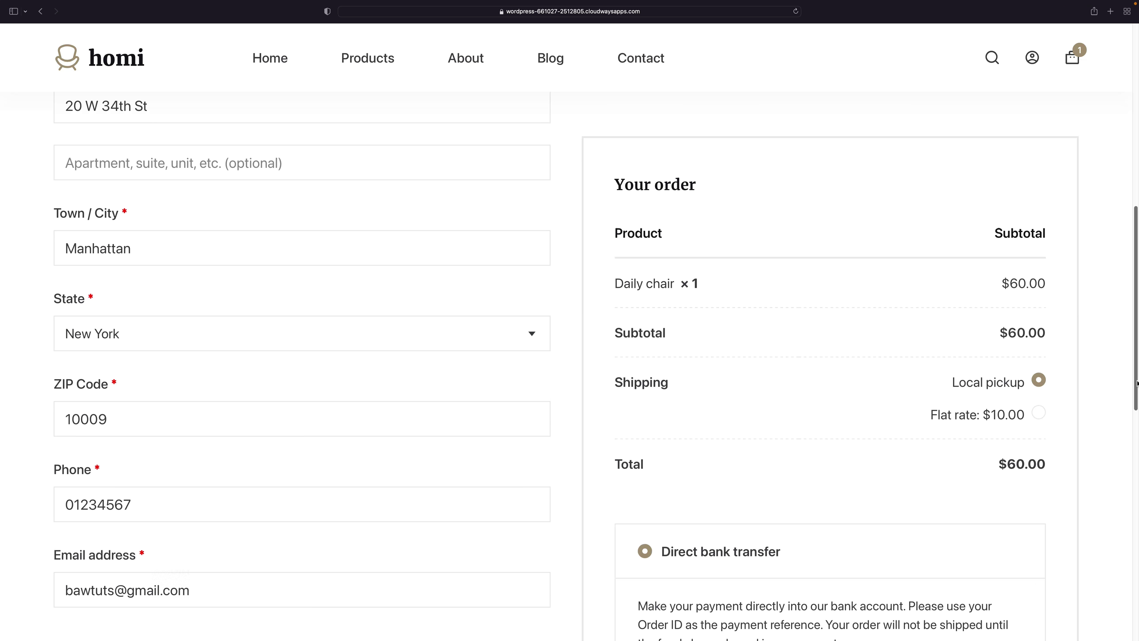
{"action": "scroll", "coordinate": [1129, 441], "scroll_direction": "down", "scroll_amount": 8}
{"action": "scroll", "coordinate": [1130, 441], "scroll_direction": "up", "scroll_amount": 2}
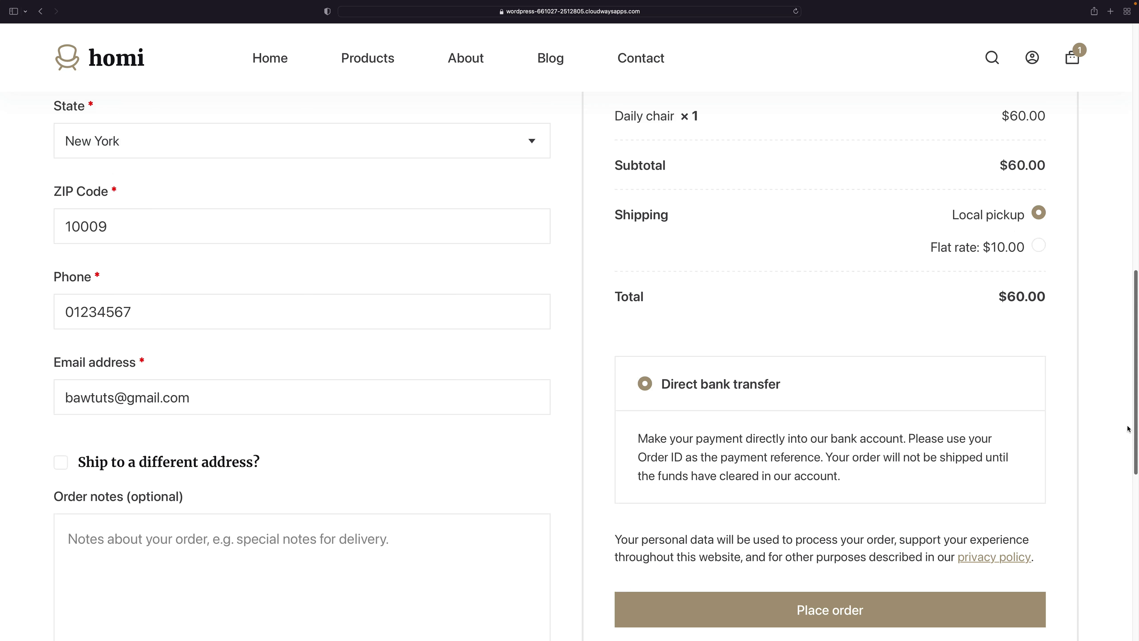
{"action": "scroll", "coordinate": [1128, 429], "scroll_direction": "up", "scroll_amount": 1}
{"action": "scroll", "coordinate": [1127, 424], "scroll_direction": "down", "scroll_amount": 2}
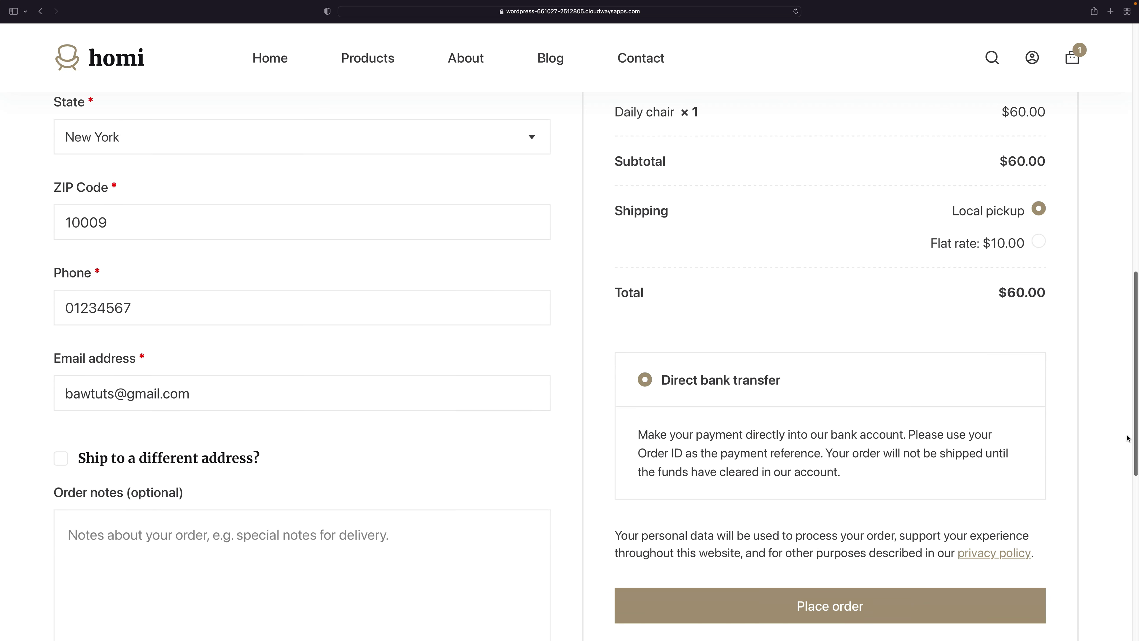
Set the billing ZIP code to 10008 on the checkout page to test the offered payment methods
{"action": "scroll", "coordinate": [1126, 419], "scroll_direction": "up", "scroll_amount": 2}
{"action": "scroll", "coordinate": [1126, 418], "scroll_direction": "up", "scroll_amount": 1}
{"action": "left_click", "coordinate": [118, 255]}
{"action": "key", "text": "BackSpace"}
{"action": "type", "text": "8"}
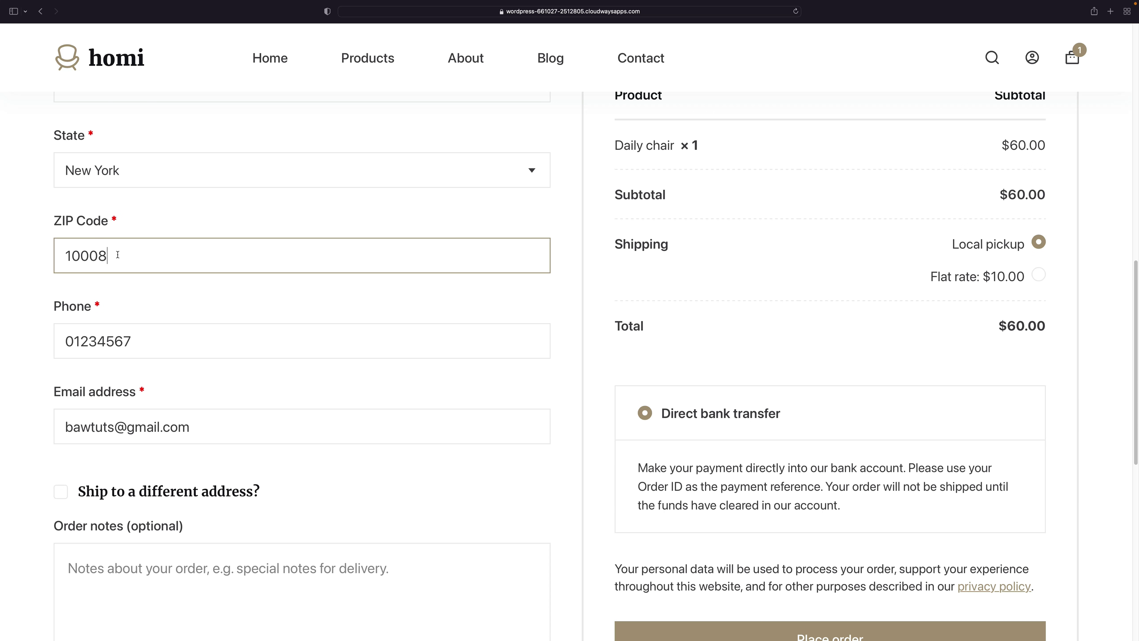
{"action": "key", "text": "Tab"}
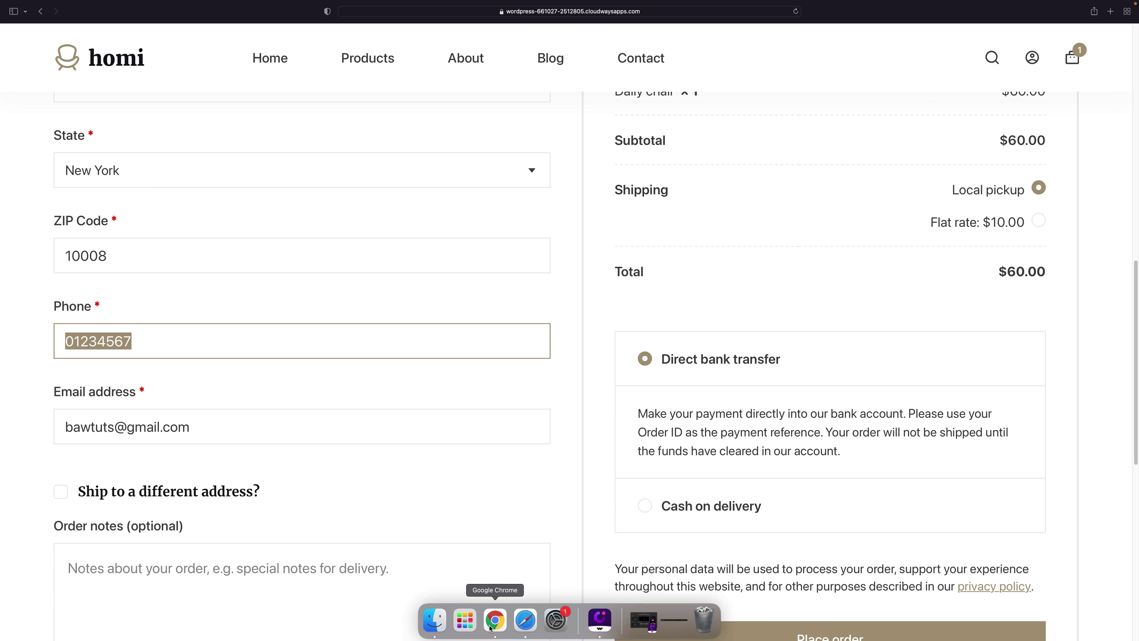
Switch to Chrome, change the Cash on delivery rule for postal code 10009 from Disable to Enable, and save the changes
{"action": "left_click", "coordinate": [495, 619]}
{"action": "scroll", "coordinate": [555, 506], "scroll_direction": "down", "scroll_amount": 15}
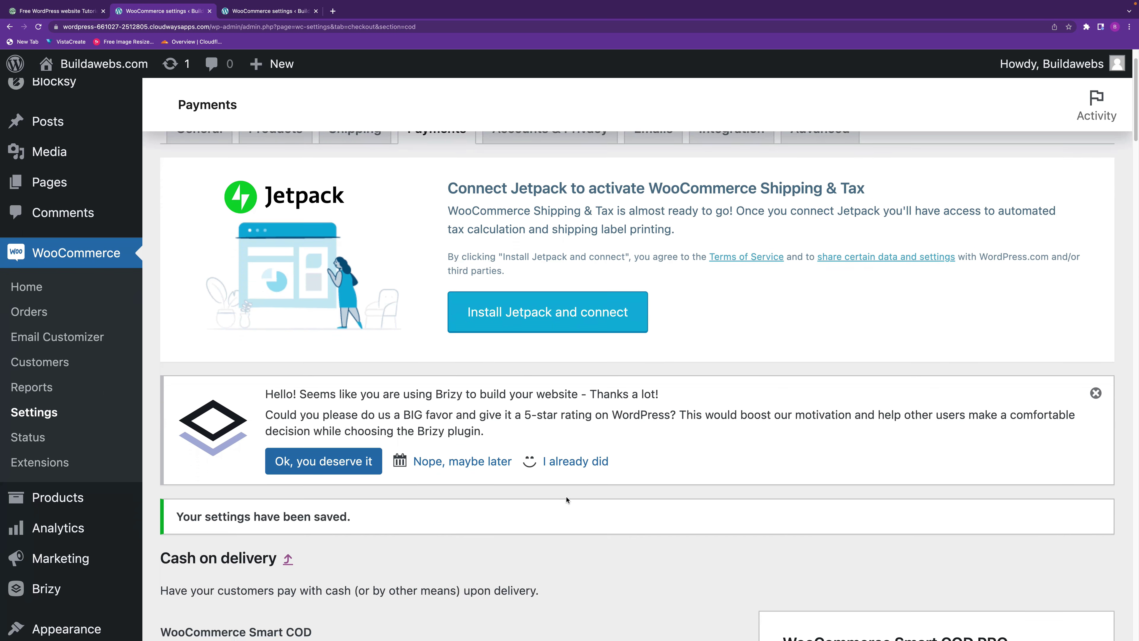
{"action": "scroll", "coordinate": [560, 460], "scroll_direction": "down", "scroll_amount": 4}
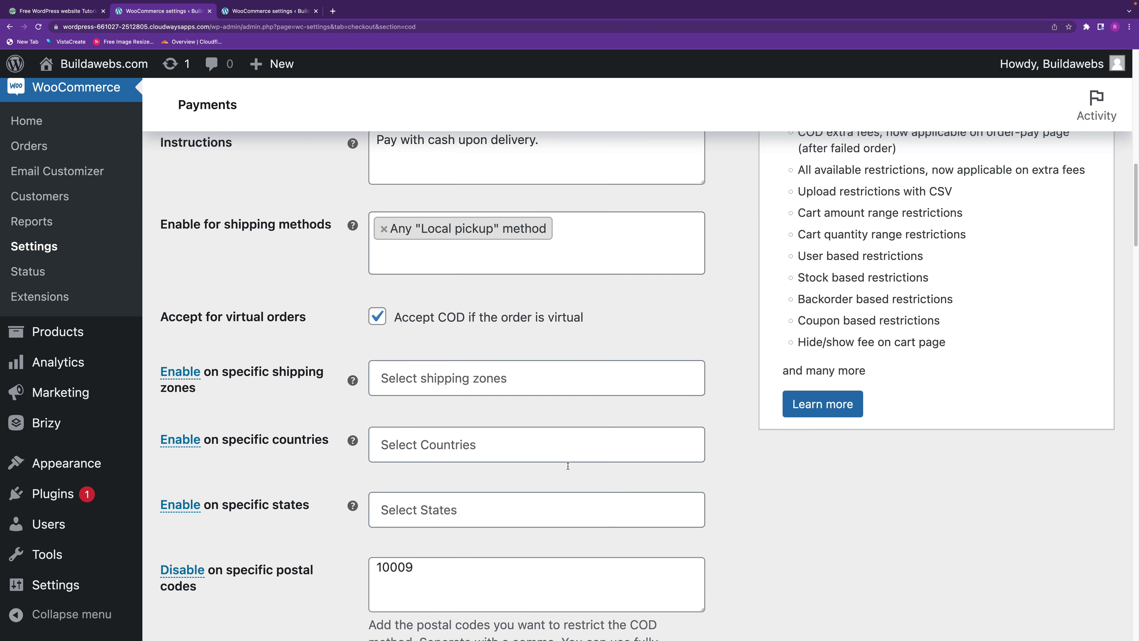
{"action": "scroll", "coordinate": [566, 462], "scroll_direction": "up", "scroll_amount": 2}
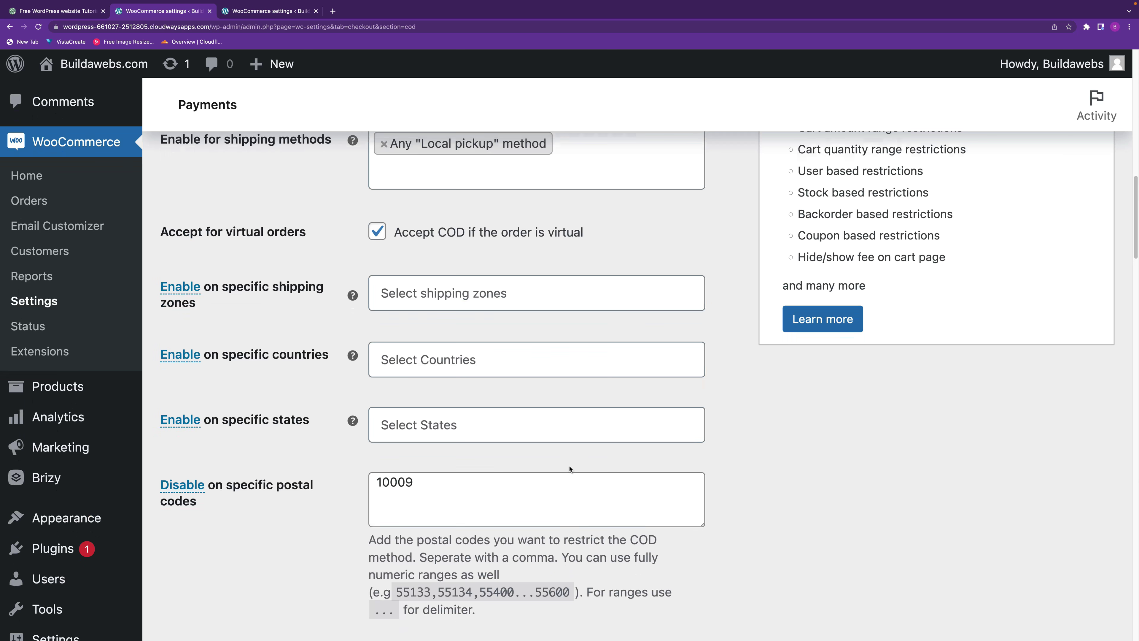
{"action": "scroll", "coordinate": [562, 464], "scroll_direction": "down", "scroll_amount": 2}
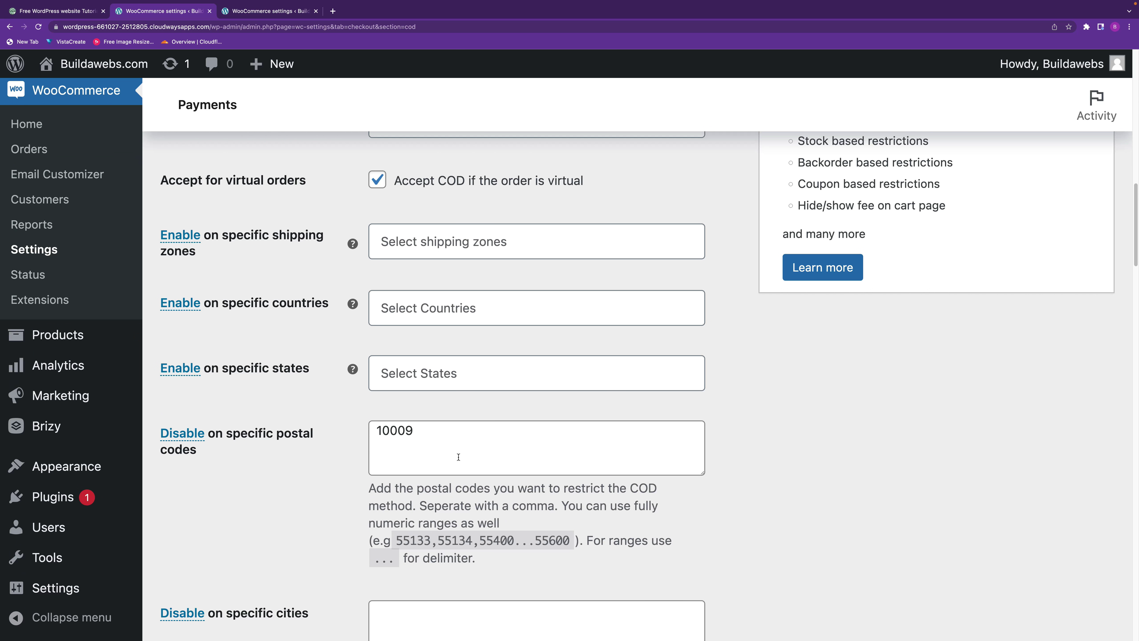
{"action": "left_click", "coordinate": [183, 436]}
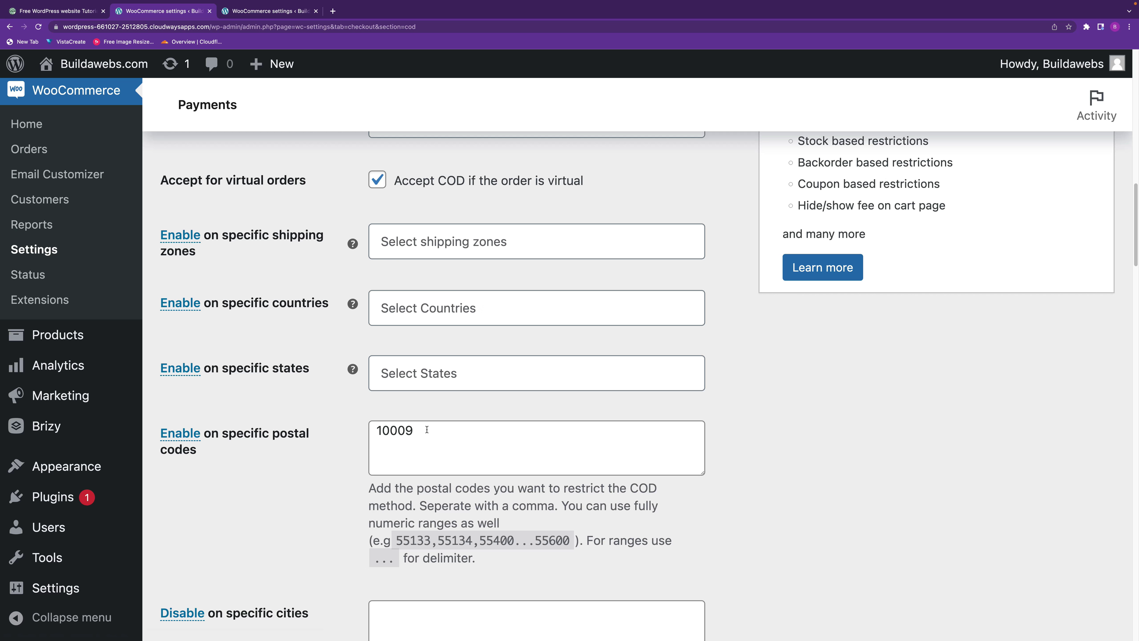
{"action": "scroll", "coordinate": [1124, 389], "scroll_direction": "down", "scroll_amount": 10}
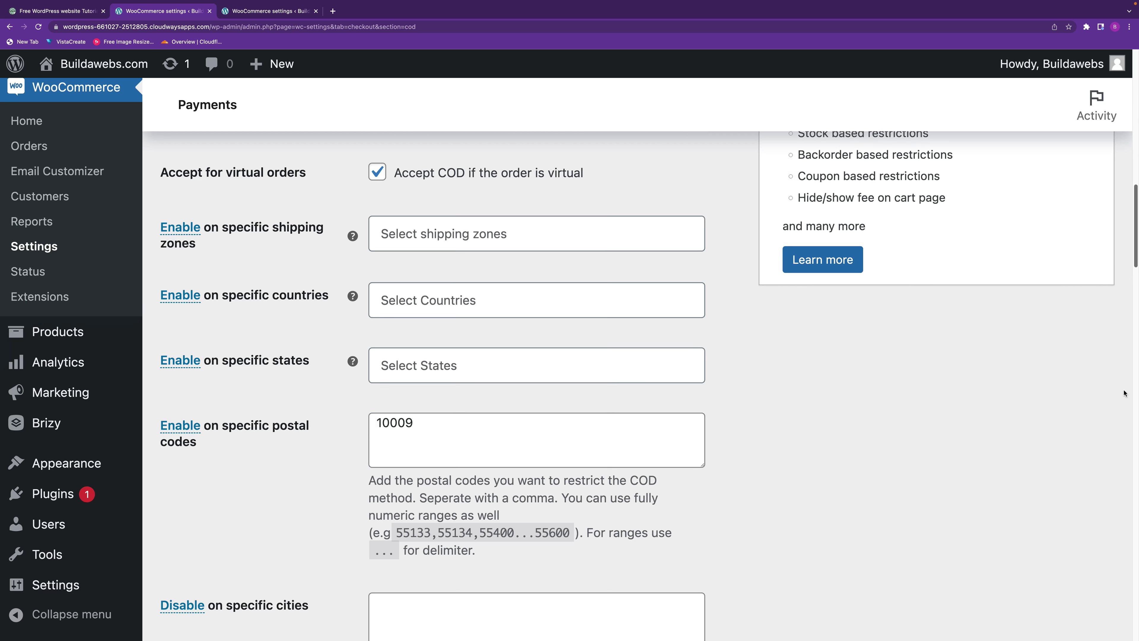
{"action": "scroll", "coordinate": [279, 573], "scroll_direction": "down", "scroll_amount": 5}
{"action": "left_click", "coordinate": [229, 544]}
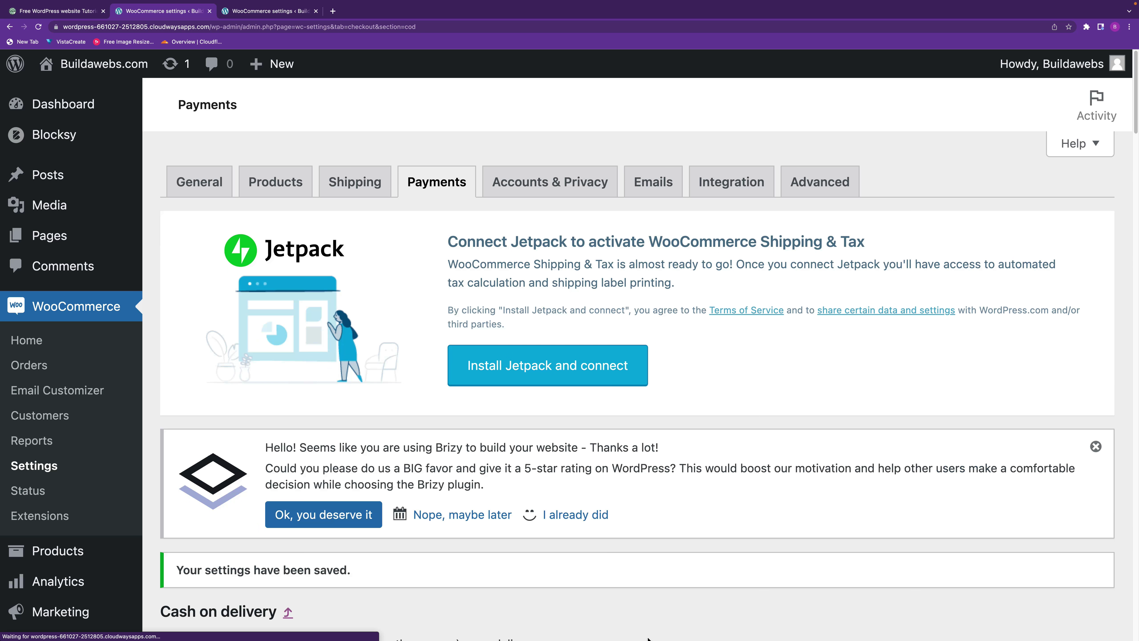
Switch to Safari, reload the checkout page and check the payment methods offered for ZIP code 10008
{"action": "left_click", "coordinate": [525, 620]}
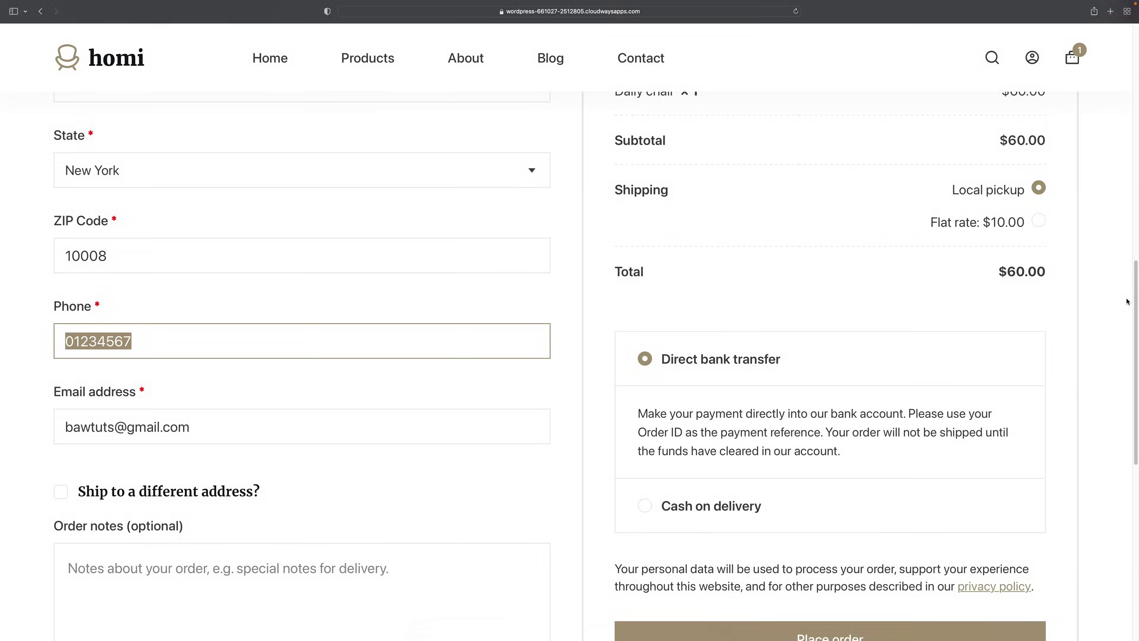
{"action": "scroll", "coordinate": [1137, 306], "scroll_direction": "down", "scroll_amount": 1}
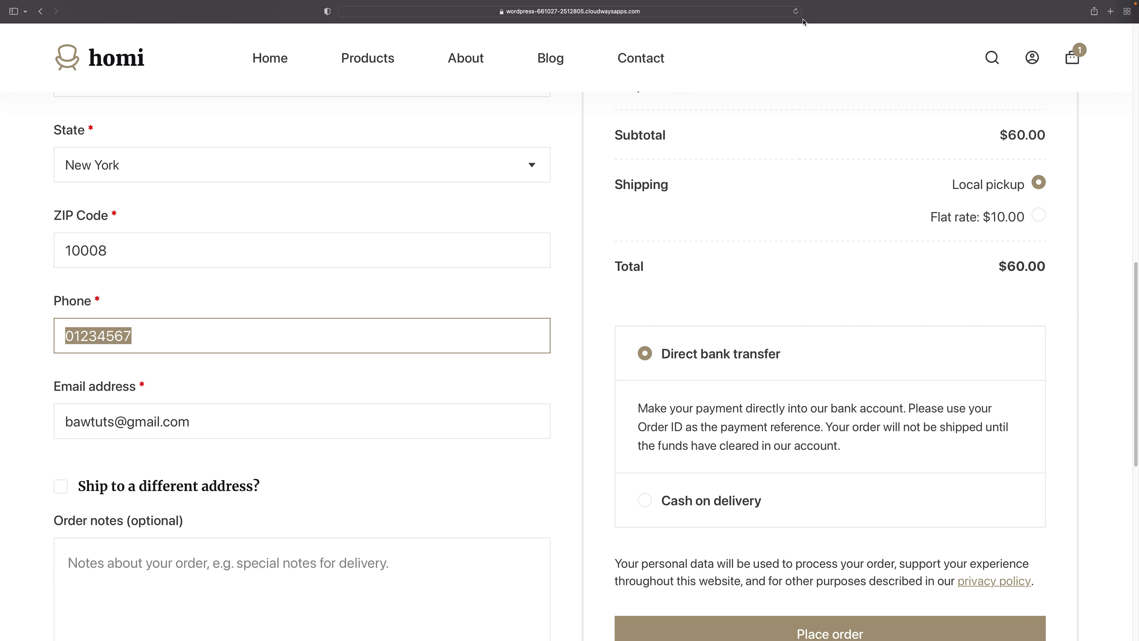
{"action": "left_click", "coordinate": [795, 11]}
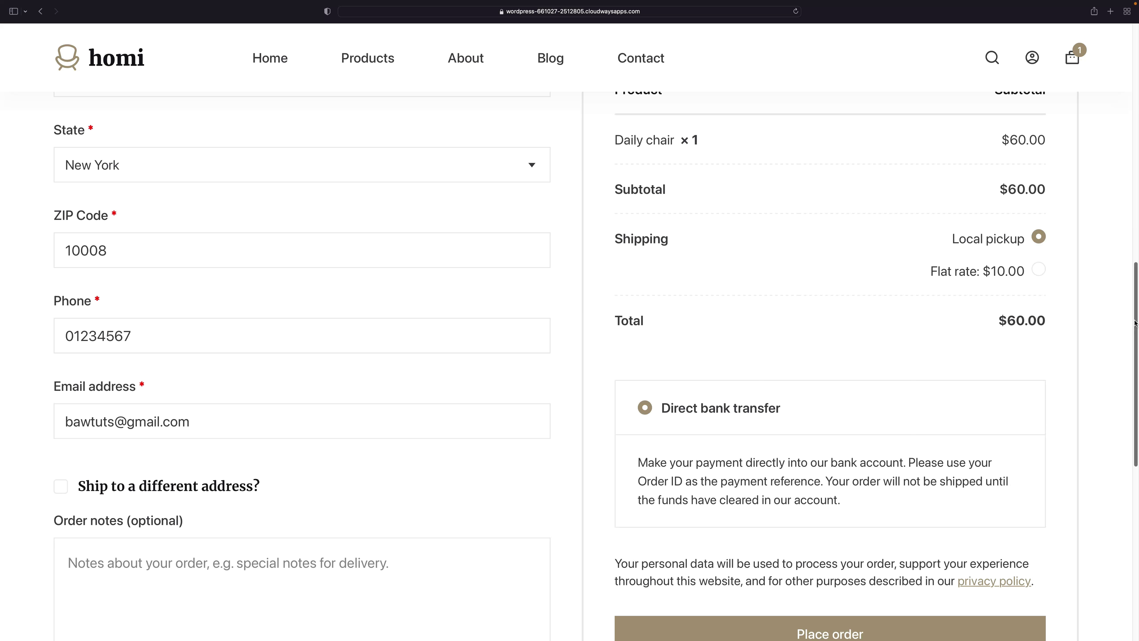
{"action": "scroll", "coordinate": [1137, 318], "scroll_direction": "down", "scroll_amount": 2}
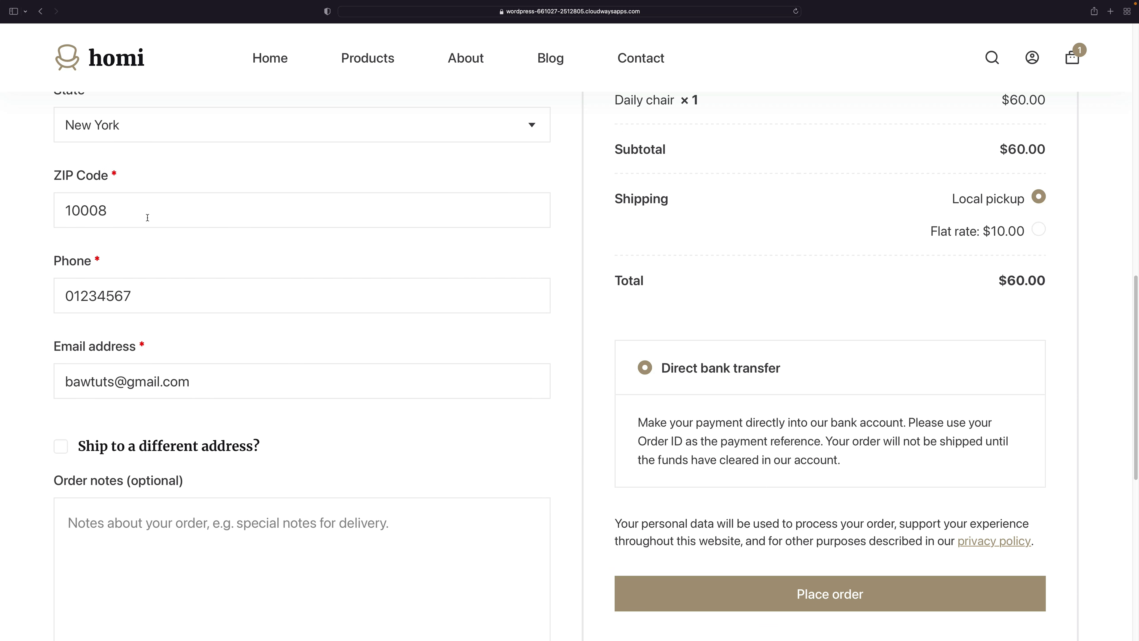
Set the checkout ZIP code to 10009 and choose Cash on delivery as the payment method
{"action": "left_click", "coordinate": [139, 212]}
{"action": "key", "text": "BackSpace"}
{"action": "type", "text": "9"}
{"action": "key", "text": "Tab"}
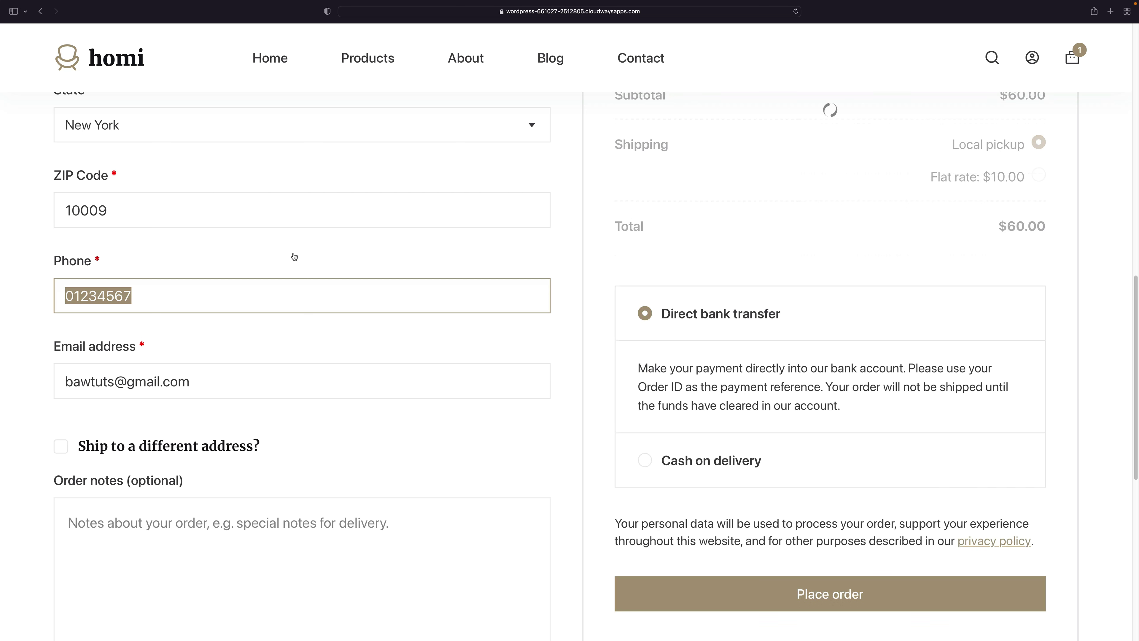
{"action": "left_click", "coordinate": [652, 460]}
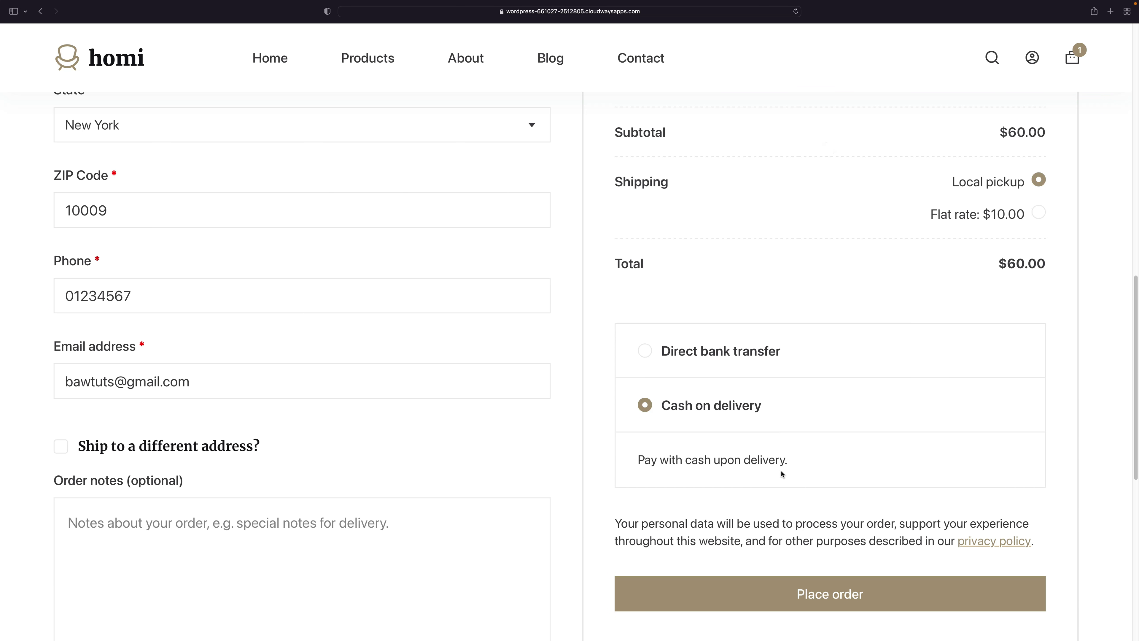
Change the checkout ZIP code back to 10008 and let the payment methods update
{"action": "left_click", "coordinate": [126, 210]}
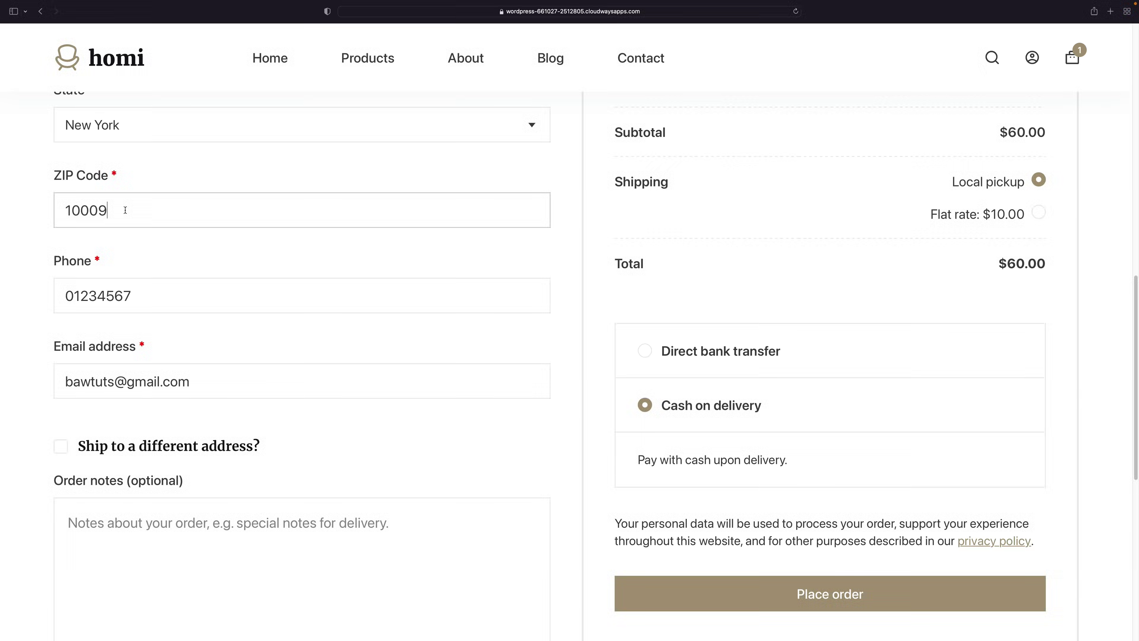
{"action": "key", "text": "BackSpace"}
{"action": "type", "text": "8"}
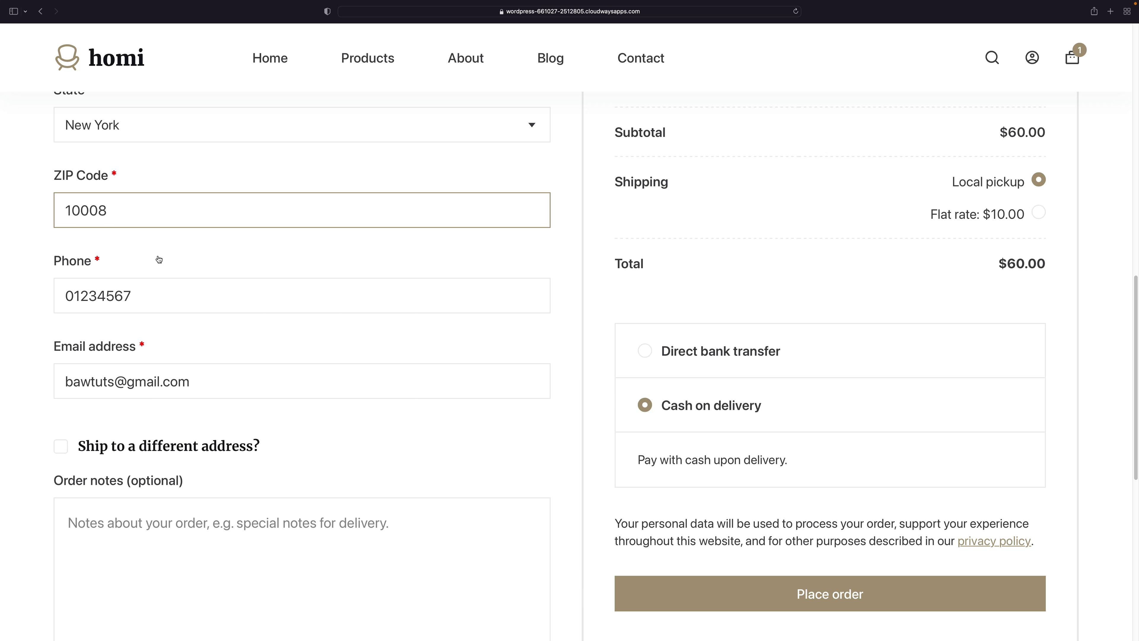
{"action": "key", "text": "Tab"}
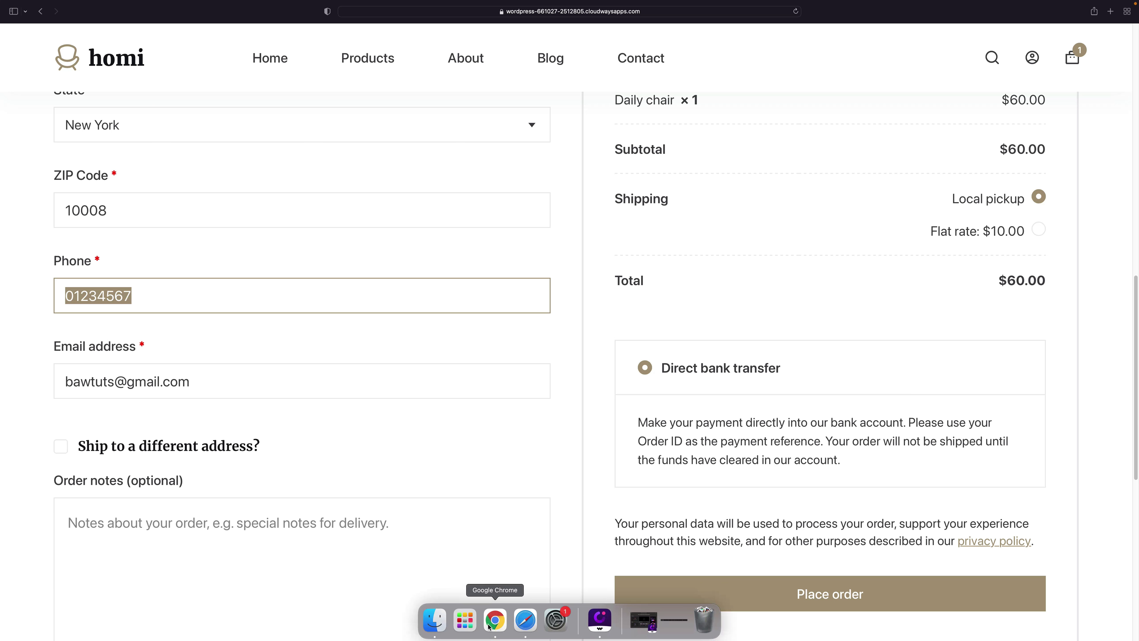
Switch to Chrome and set the COD Unavailable Message reason to "Unavailable by restricted postal code" in the Cash on delivery settings
{"action": "left_click", "coordinate": [492, 624]}
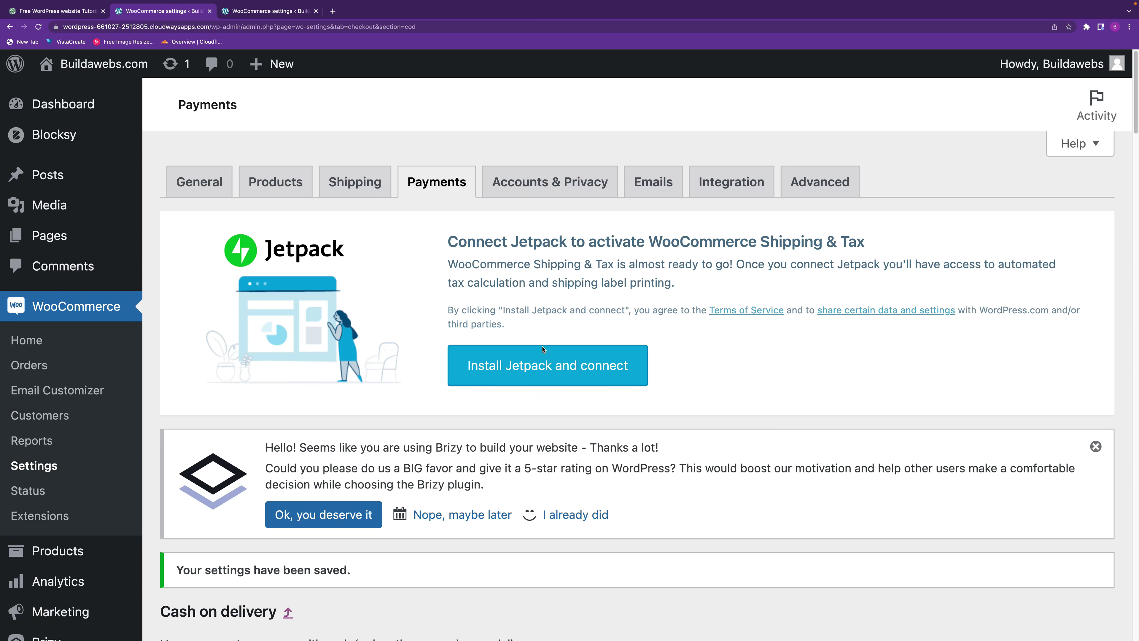
{"action": "scroll", "coordinate": [542, 349], "scroll_direction": "down", "scroll_amount": 10}
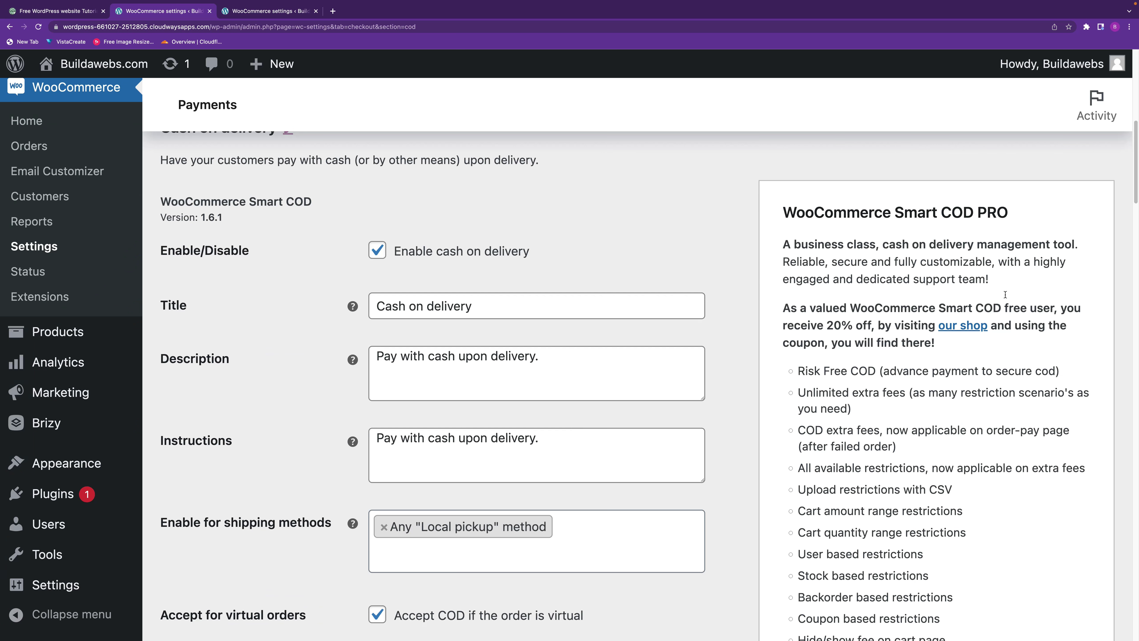
{"action": "scroll", "coordinate": [1135, 214], "scroll_direction": "down", "scroll_amount": 6}
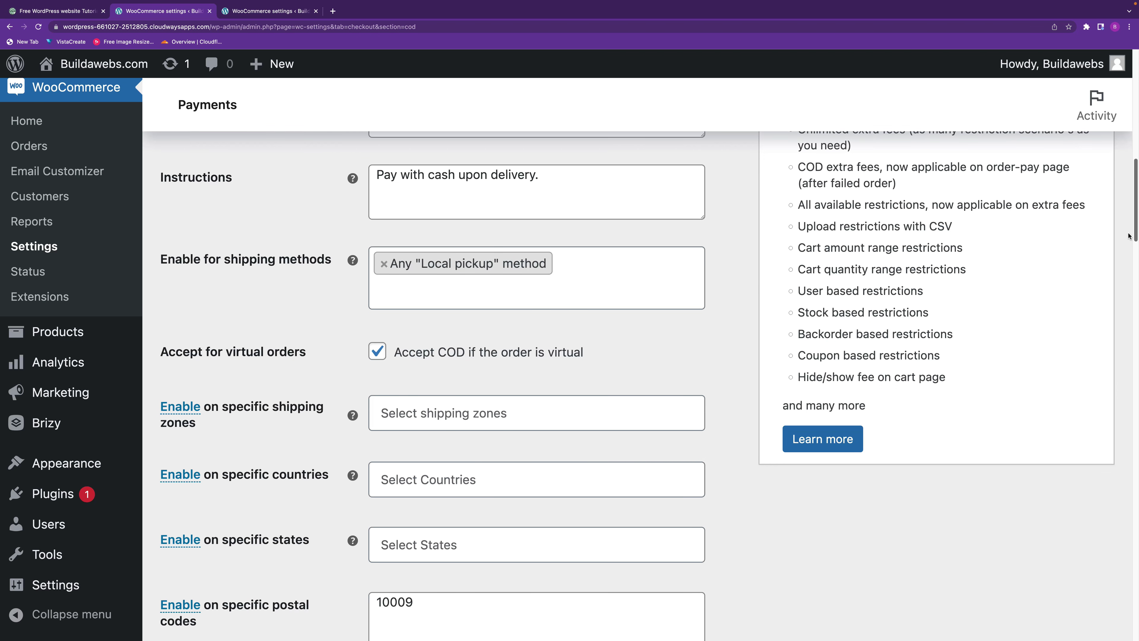
{"action": "scroll", "coordinate": [1128, 237], "scroll_direction": "down", "scroll_amount": 5}
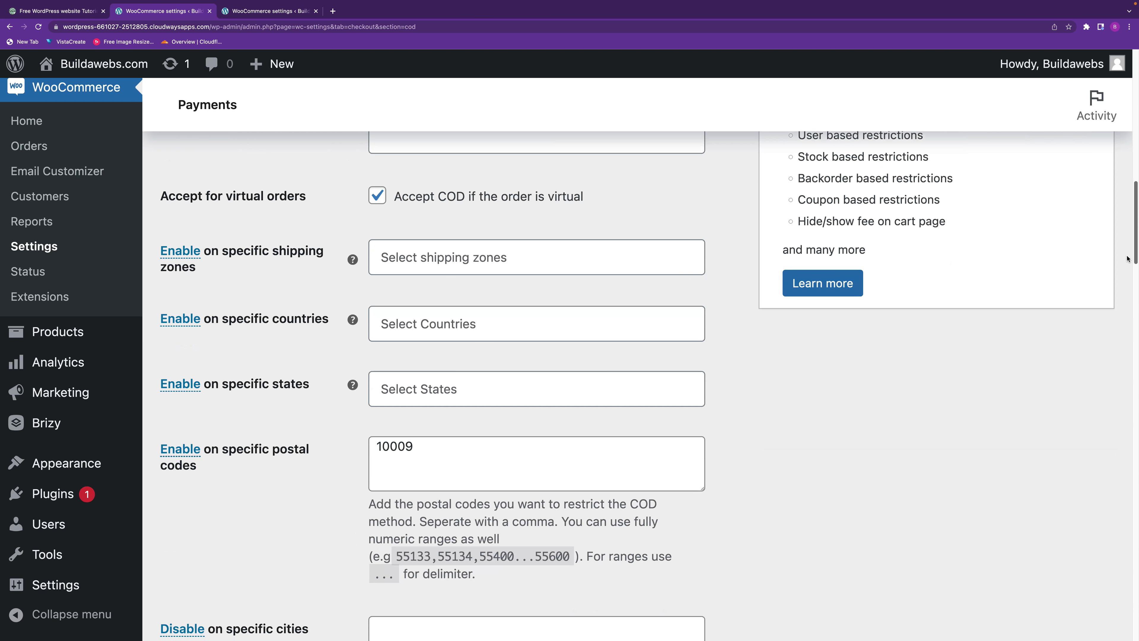
{"action": "scroll", "coordinate": [1125, 266], "scroll_direction": "down", "scroll_amount": 3}
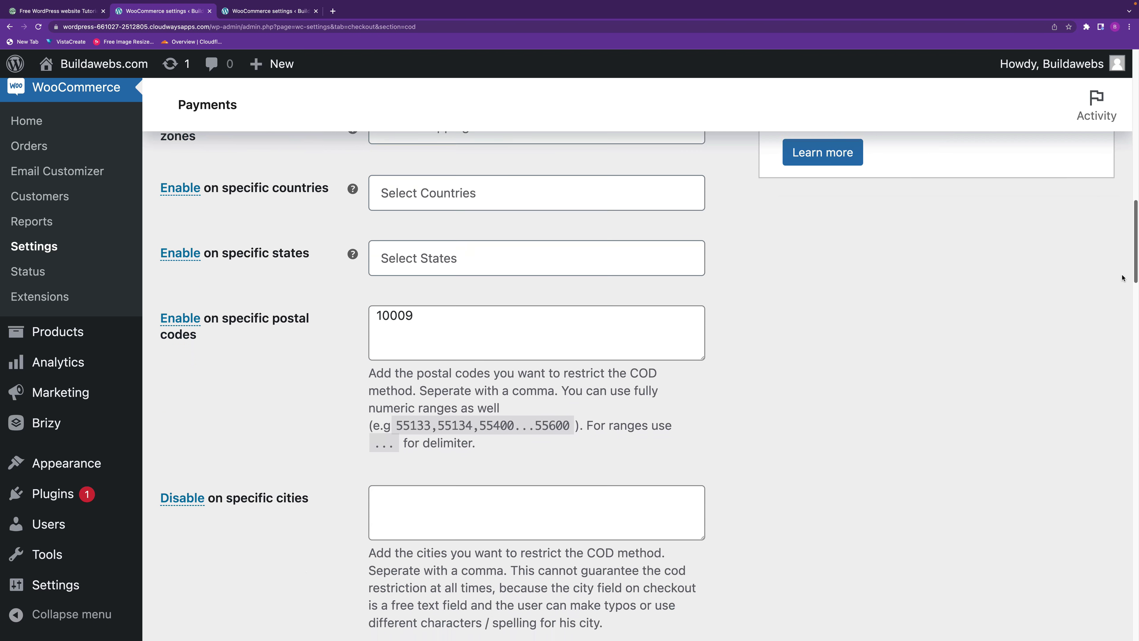
{"action": "scroll", "coordinate": [1120, 286], "scroll_direction": "down", "scroll_amount": 1}
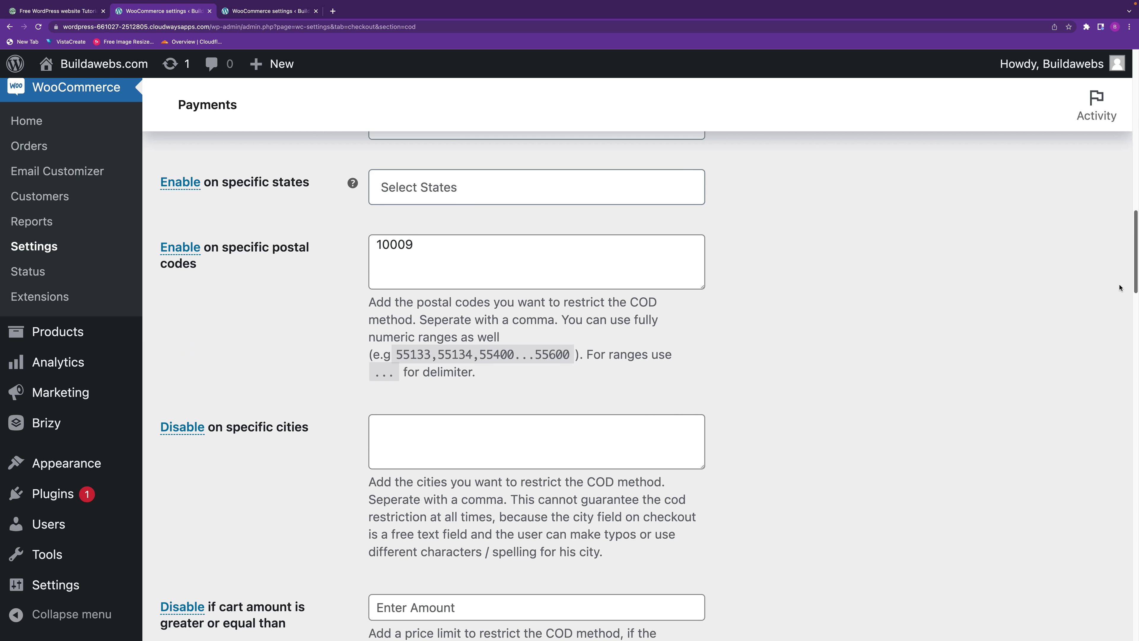
{"action": "scroll", "coordinate": [1120, 288], "scroll_direction": "down", "scroll_amount": 10}
{"action": "scroll", "coordinate": [1096, 375], "scroll_direction": "down", "scroll_amount": 13}
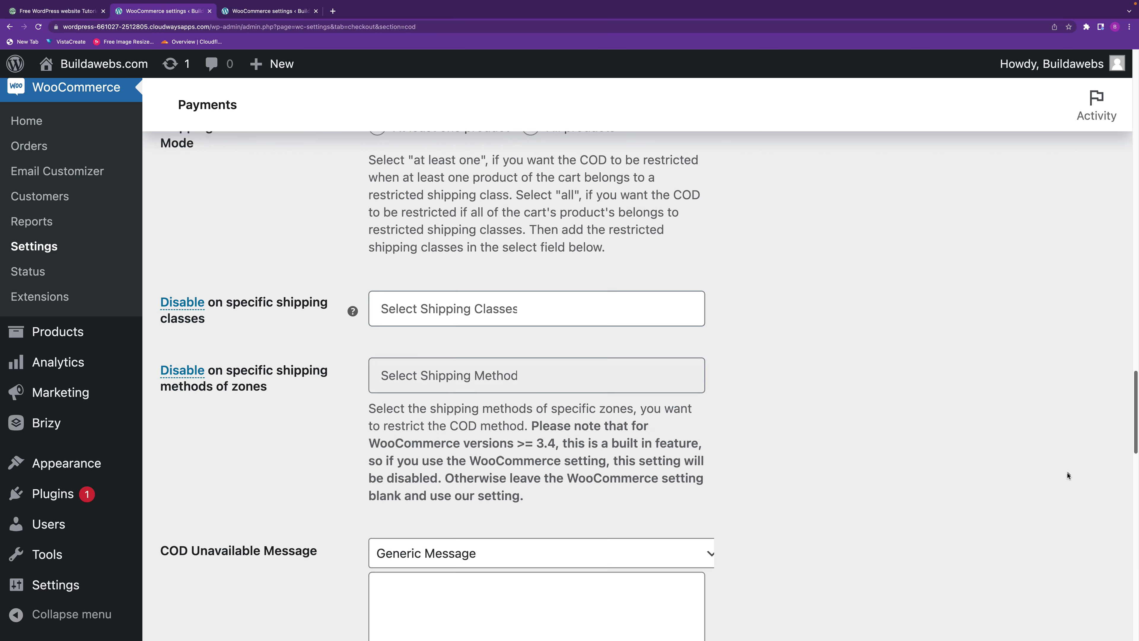
{"action": "scroll", "coordinate": [1067, 476], "scroll_direction": "down", "scroll_amount": 4}
{"action": "left_click", "coordinate": [527, 332]}
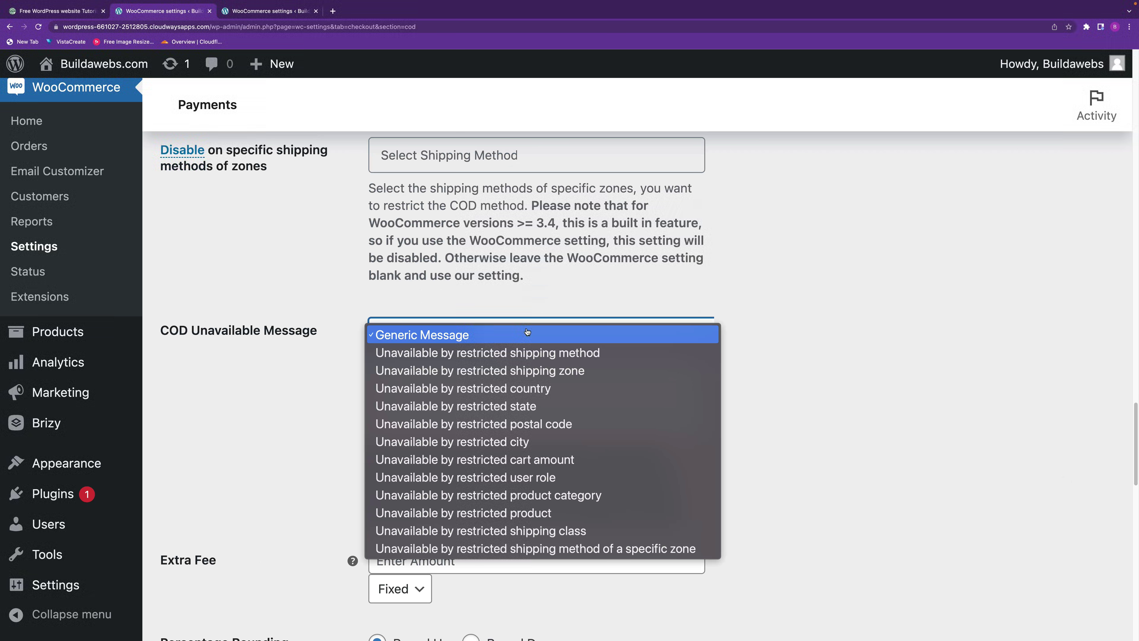
{"action": "left_click", "coordinate": [495, 423]}
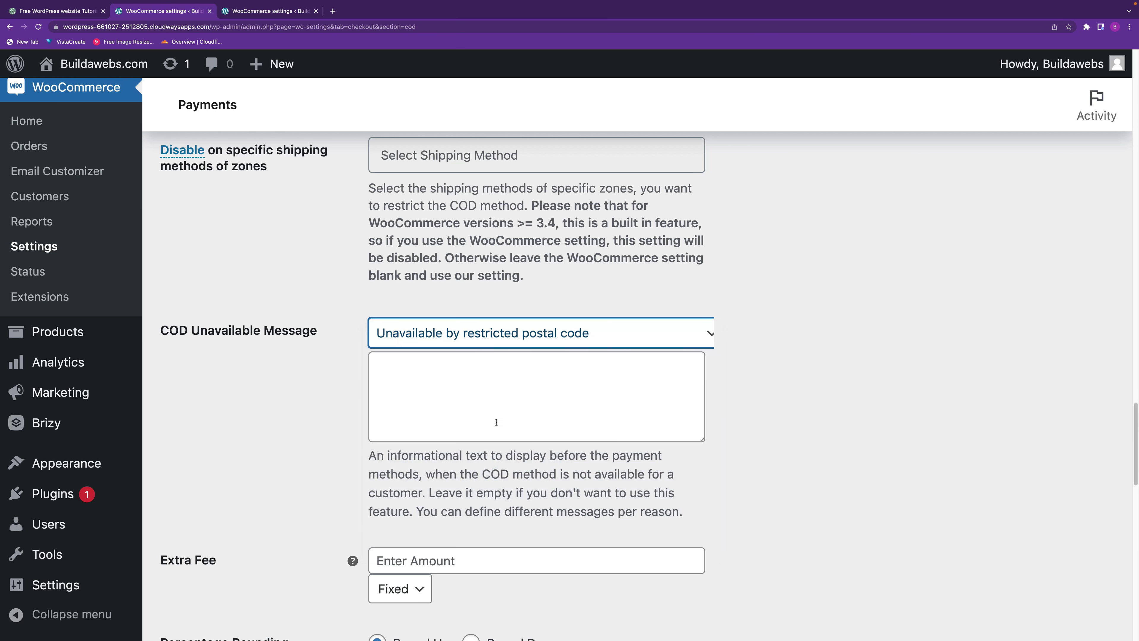
Enter "Cash On Delivery is only available in Postal Code 10009" as the restricted postal code message and save the changes
{"action": "left_click", "coordinate": [476, 372]}
{"action": "type", "text": "P"}
{"action": "key", "text": "BackSpace"}
{"action": "type", "text": "CAS"}
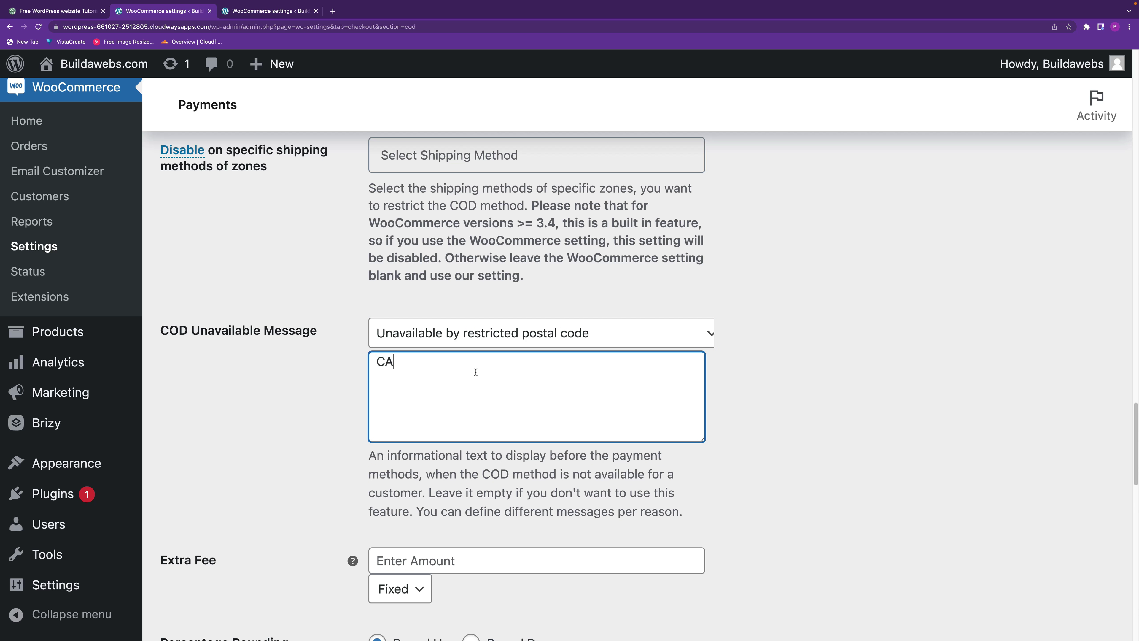
{"action": "key", "text": "BackSpace"}
{"action": "key", "text": "BackSpace"}
{"action": "type", "text": "ash On Delivery is only available in post"}
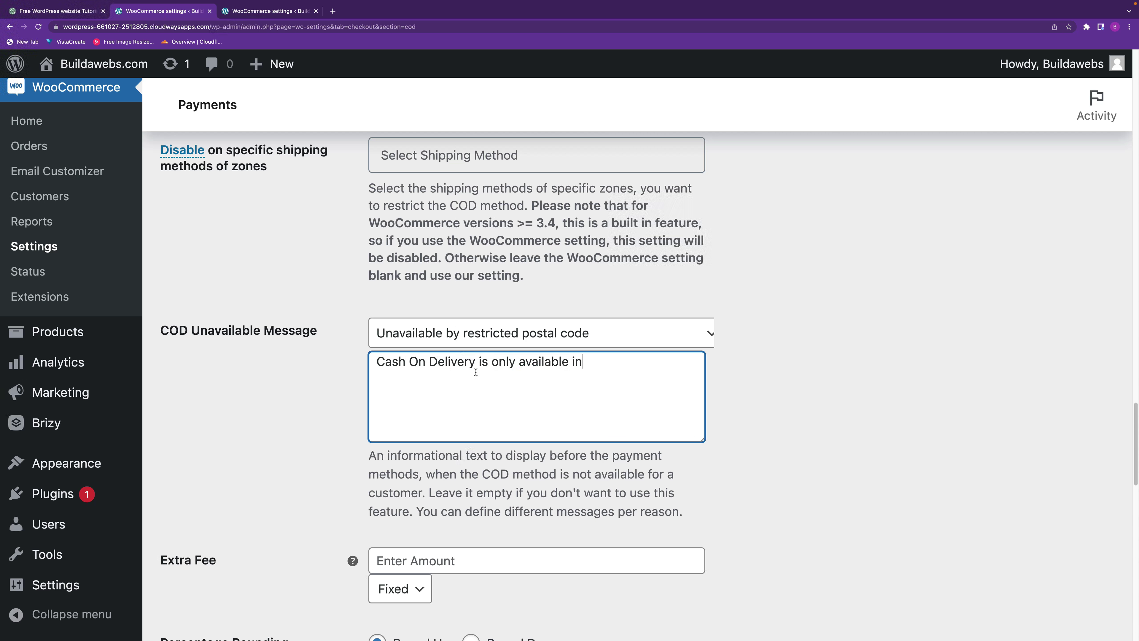
{"action": "key", "text": "BackSpace"}
{"action": "key", "text": "BackSpace"}
{"action": "key", "text": "BackSpace"}
{"action": "key", "text": "BackSpace"}
{"action": "type", "text": "Postal Code 10009"}
{"action": "left_click_drag", "start_coordinate": [1133, 438], "coordinate": [1134, 594]}
{"action": "left_click", "coordinate": [233, 543]}
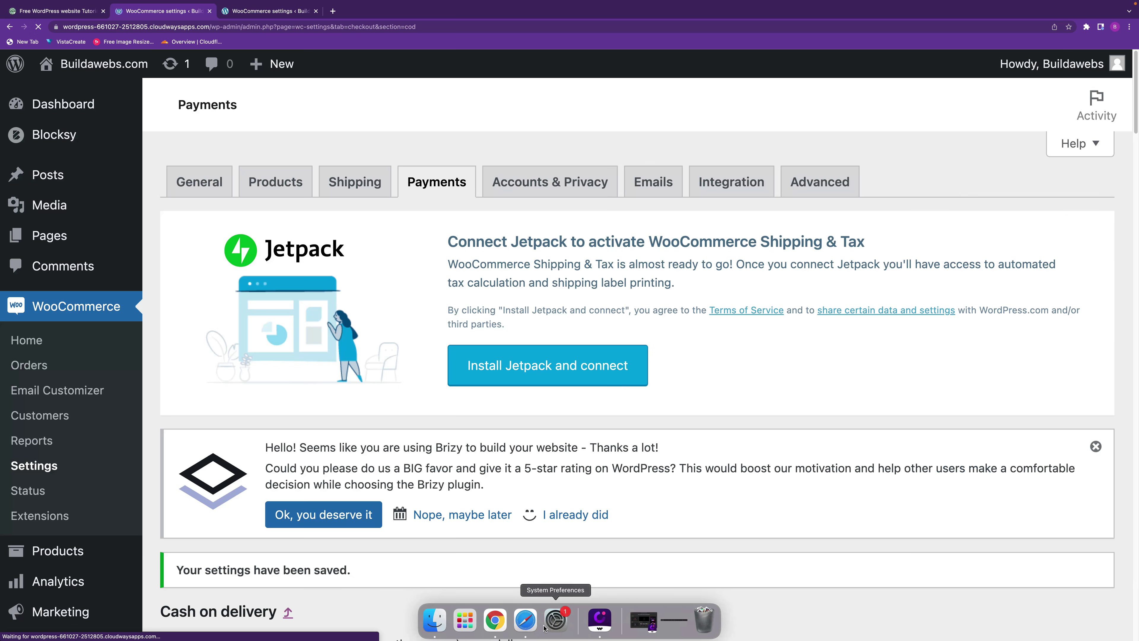
Switch to Safari and reload the checkout page to check the unavailable message for ZIP code 10008
{"action": "left_click", "coordinate": [525, 621]}
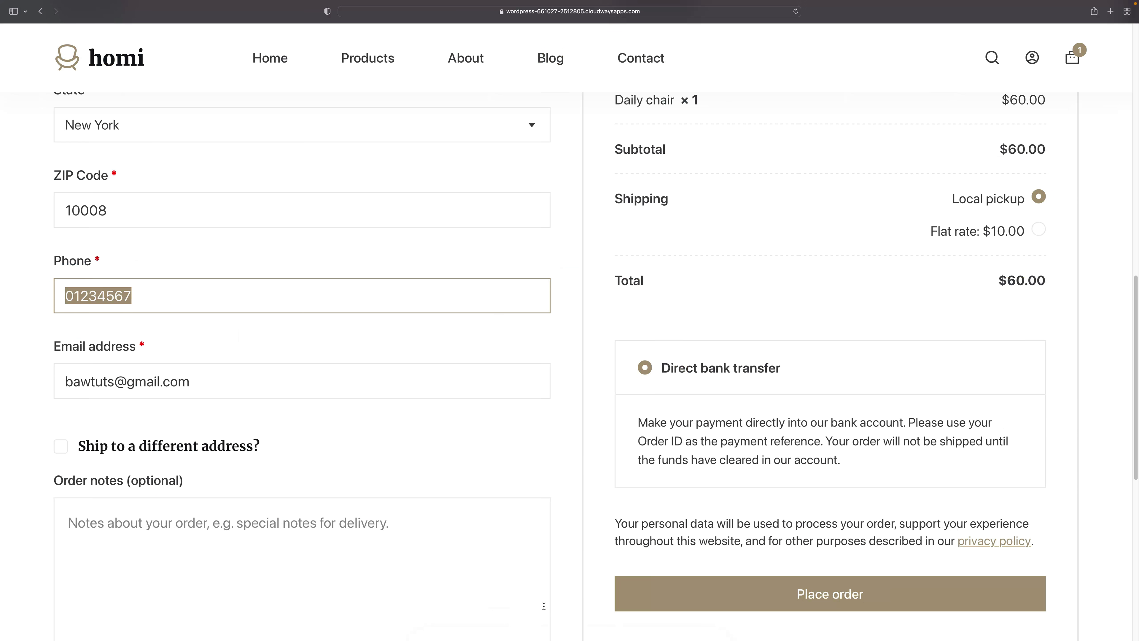
{"action": "left_click", "coordinate": [137, 210]}
{"action": "left_click", "coordinate": [796, 22]}
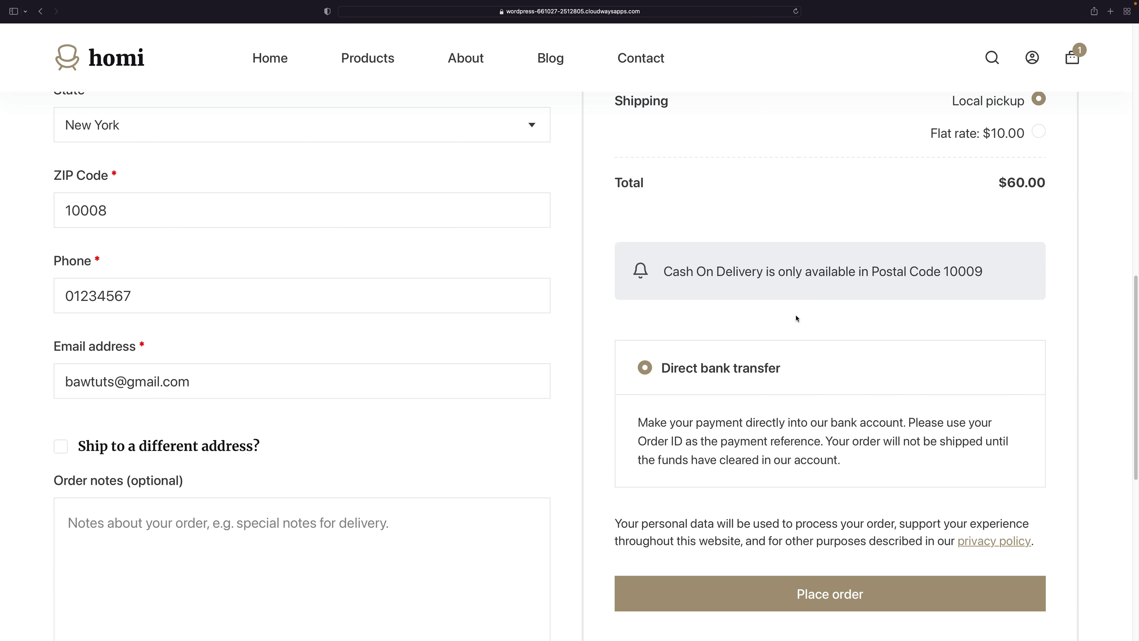
Set the checkout ZIP code to 10009 to test the cash on delivery message and payment methods
{"action": "scroll", "coordinate": [550, 366], "scroll_direction": "up", "scroll_amount": 5}
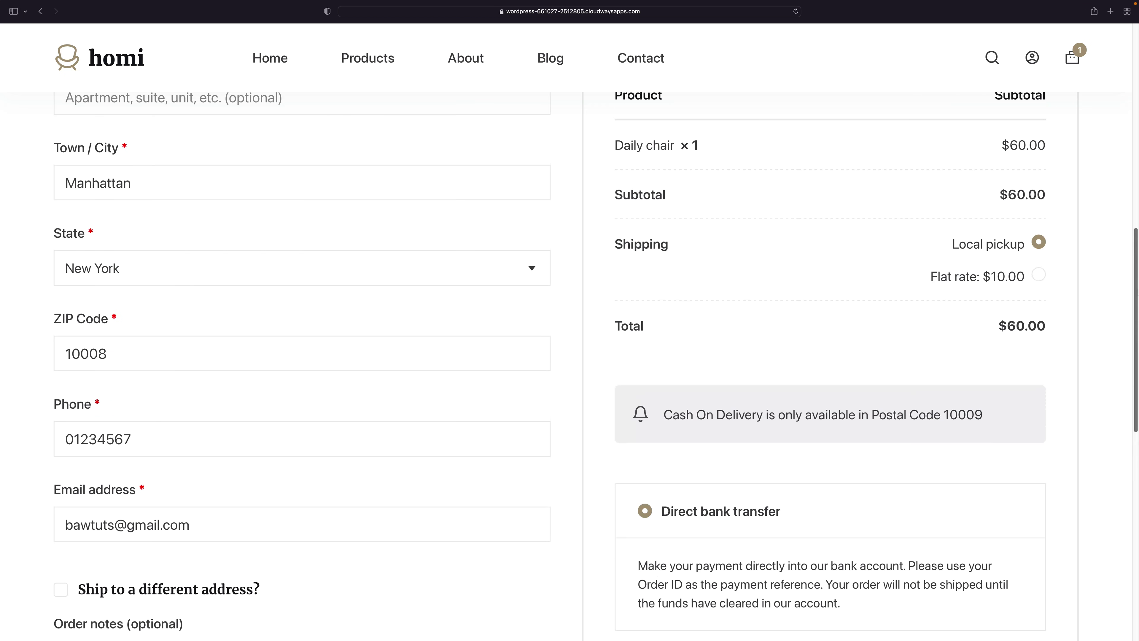
{"action": "left_click", "coordinate": [151, 388]}
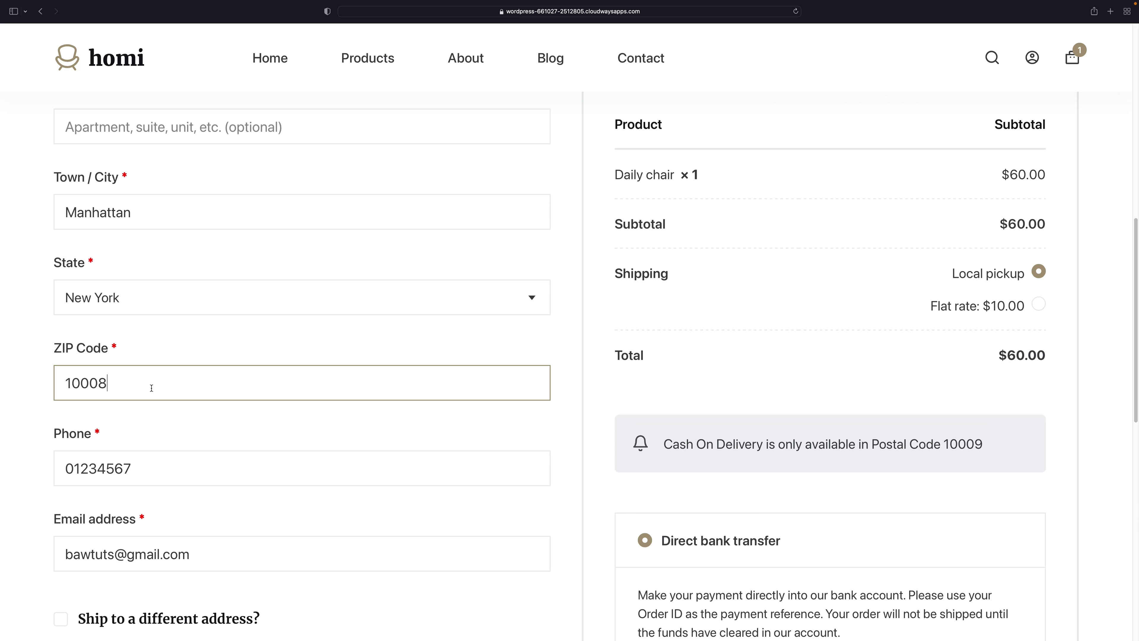
{"action": "key", "text": "BackSpace"}
{"action": "type", "text": "9"}
{"action": "left_click", "coordinate": [230, 423]}
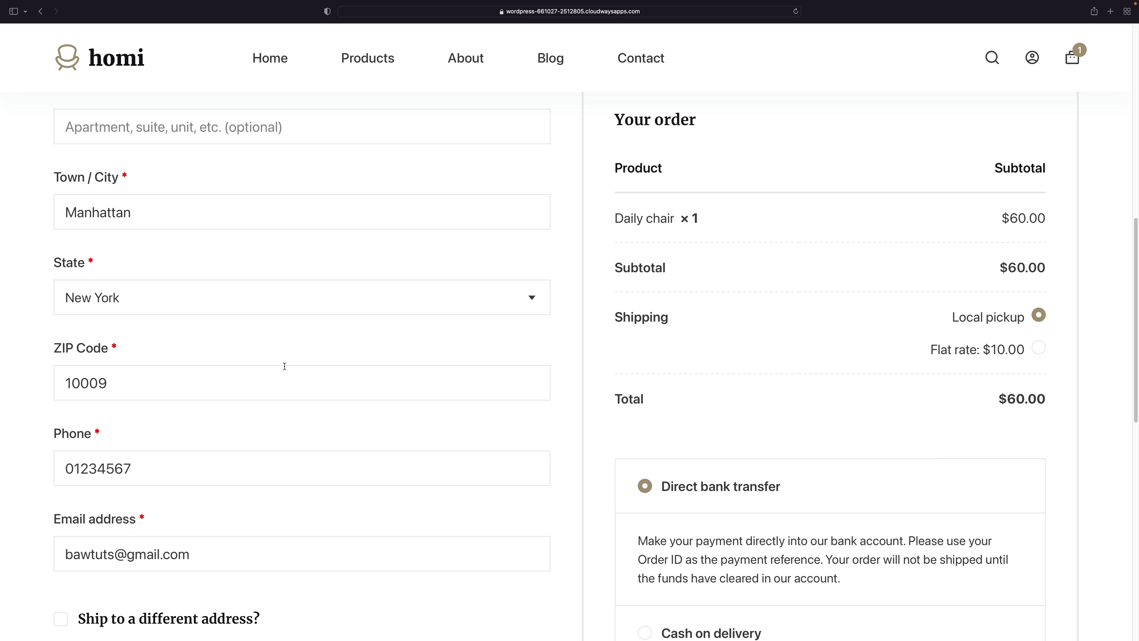
Set the checkout ZIP code to 10001 to test cash on delivery outside the allowed postal code
{"action": "left_click", "coordinate": [163, 380]}
{"action": "key", "text": "BackSpace"}
{"action": "type", "text": "1"}
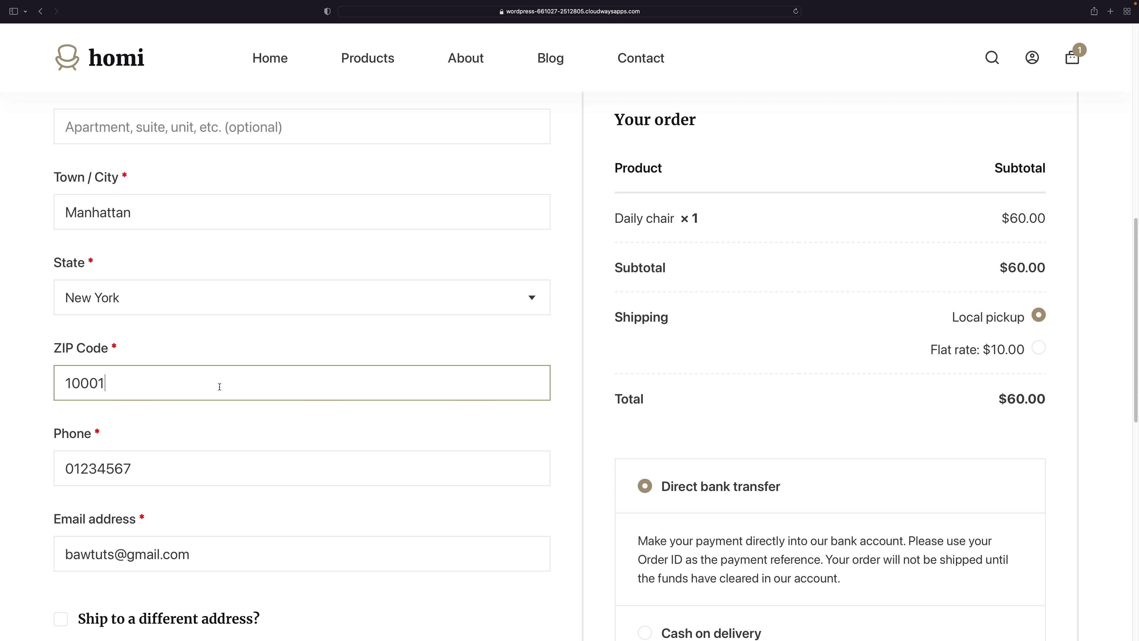
{"action": "key", "text": "Tab"}
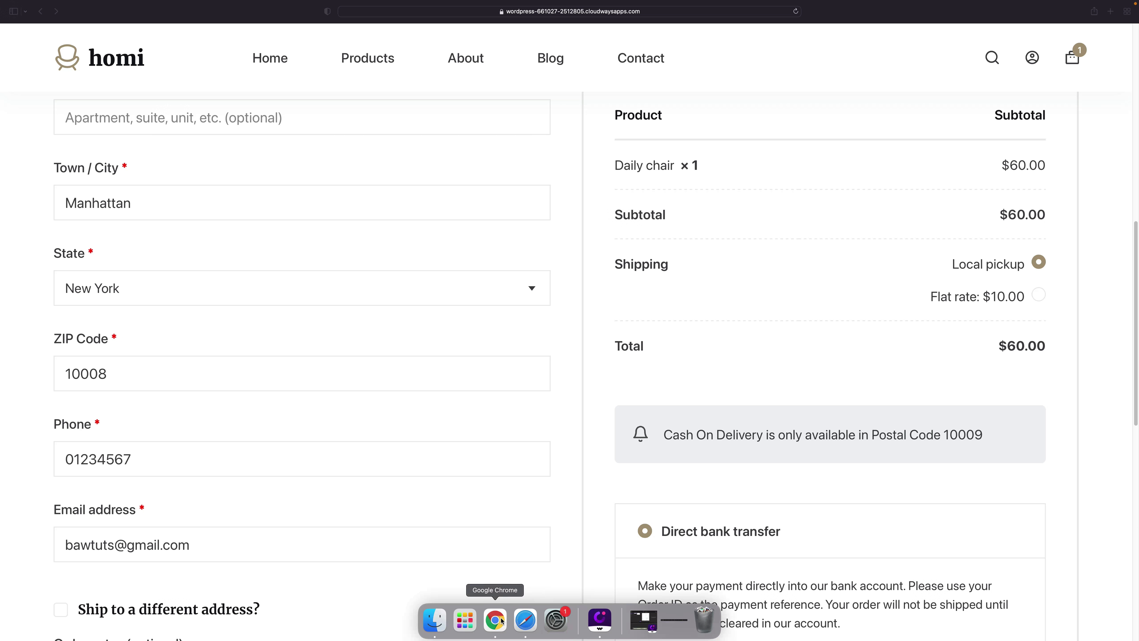
Switch to Chrome and clear postal code 10009 from the specific postal codes restriction in the Cash on delivery settings
{"action": "left_click", "coordinate": [497, 620]}
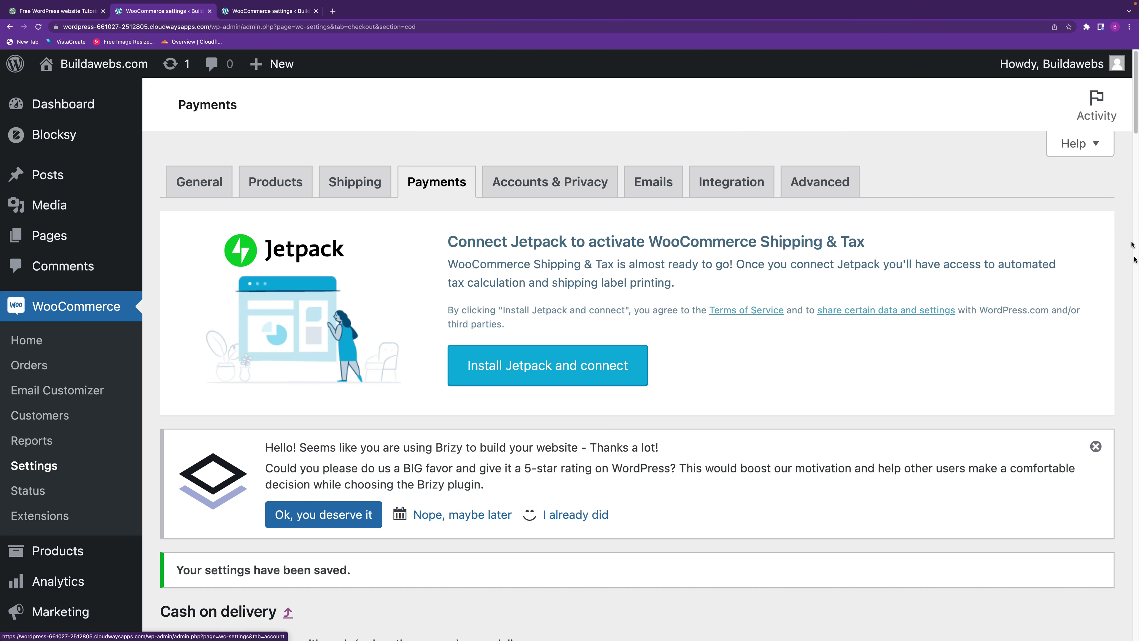
{"action": "scroll", "coordinate": [1121, 242], "scroll_direction": "down", "scroll_amount": 15}
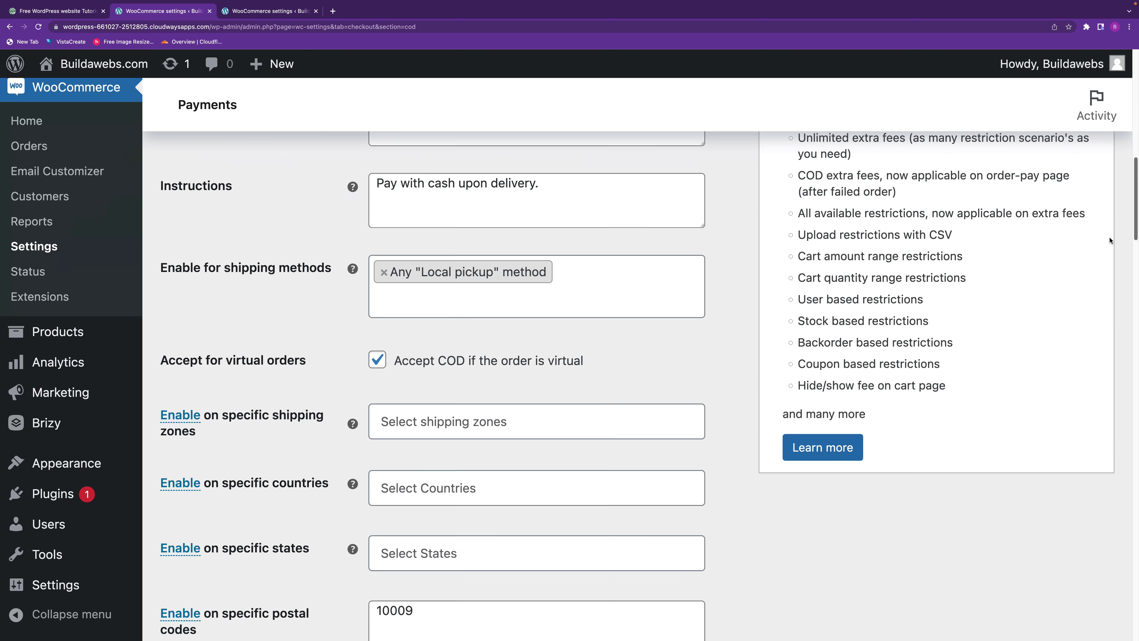
{"action": "scroll", "coordinate": [1109, 240], "scroll_direction": "down", "scroll_amount": 5}
{"action": "left_click_drag", "start_coordinate": [452, 386], "coordinate": [326, 376]}
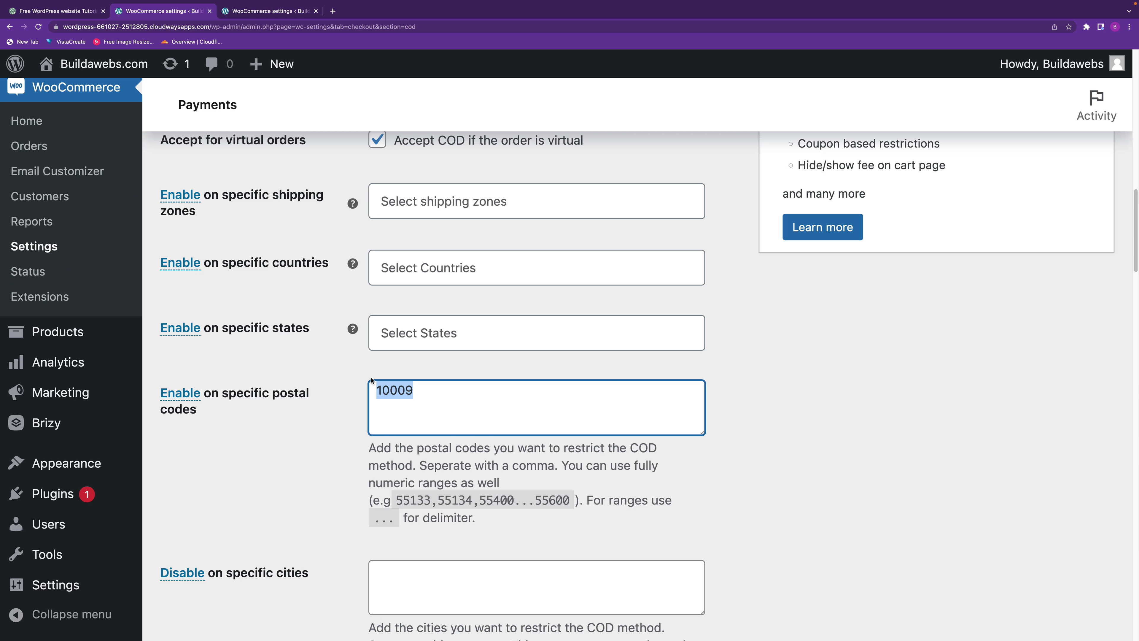
{"action": "key", "text": "BackSpace"}
{"action": "scroll", "coordinate": [1127, 278], "scroll_direction": "down", "scroll_amount": 2}
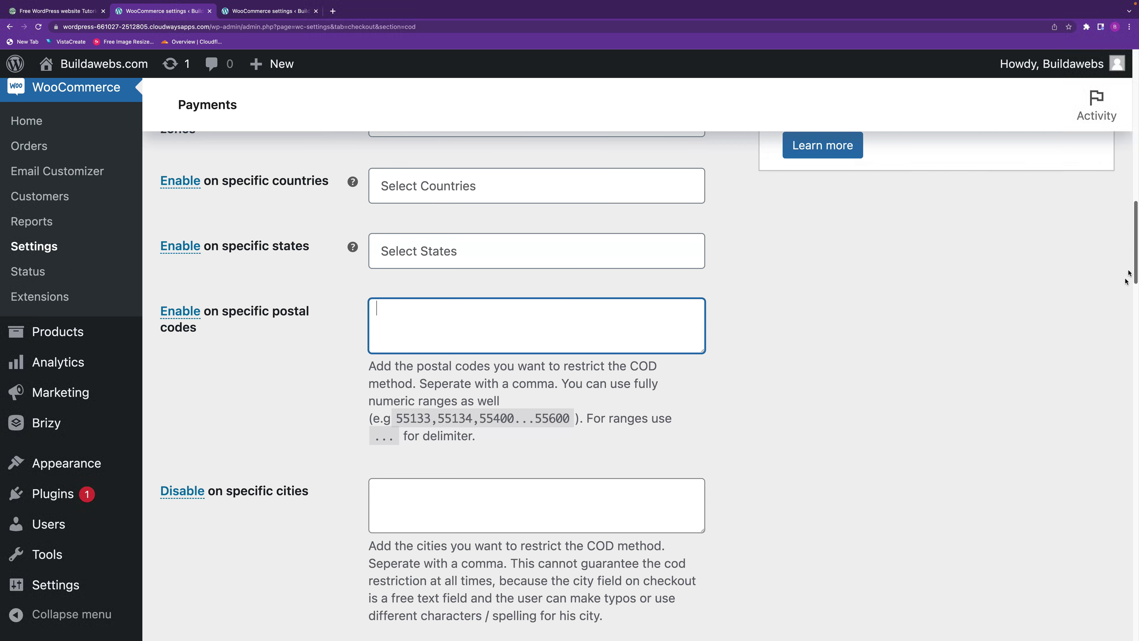
Disable cash on delivery for cart amounts greater than or equal to 60 and save the changes
{"action": "scroll", "coordinate": [1126, 278], "scroll_direction": "down", "scroll_amount": 8}
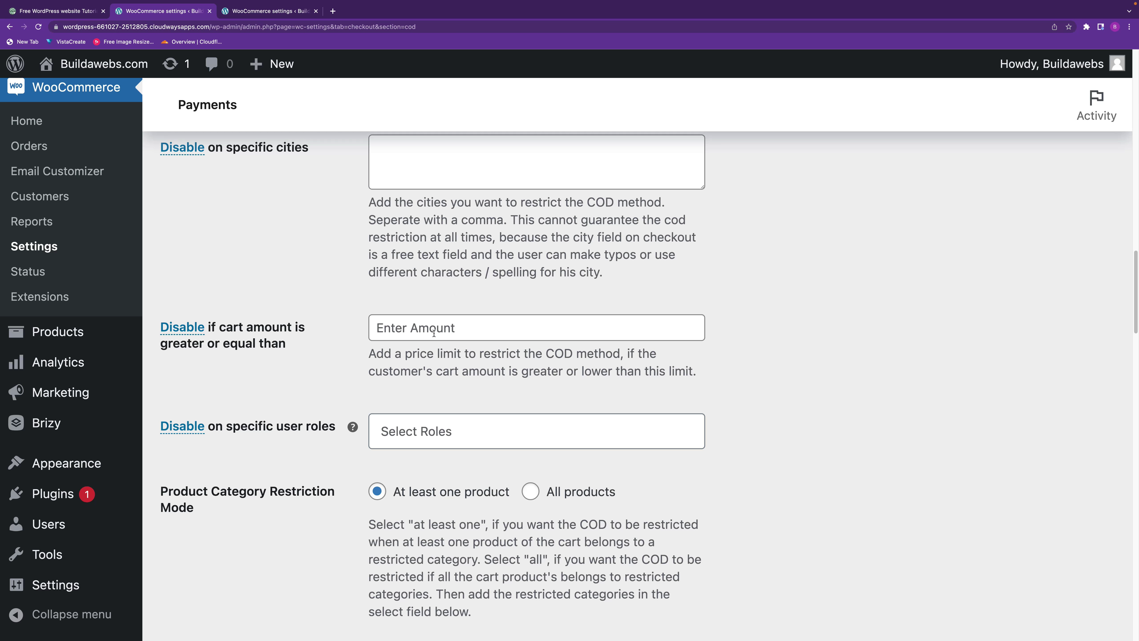
{"action": "left_click", "coordinate": [422, 329]}
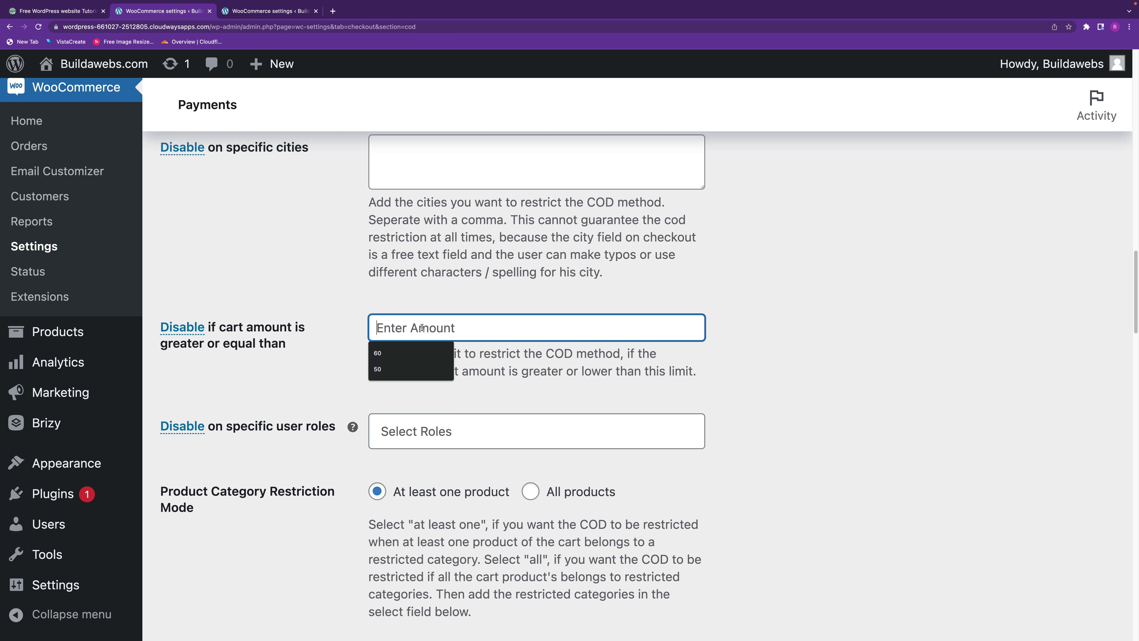
{"action": "left_click", "coordinate": [406, 352]}
{"action": "left_click_drag", "start_coordinate": [1136, 295], "coordinate": [1136, 600]}
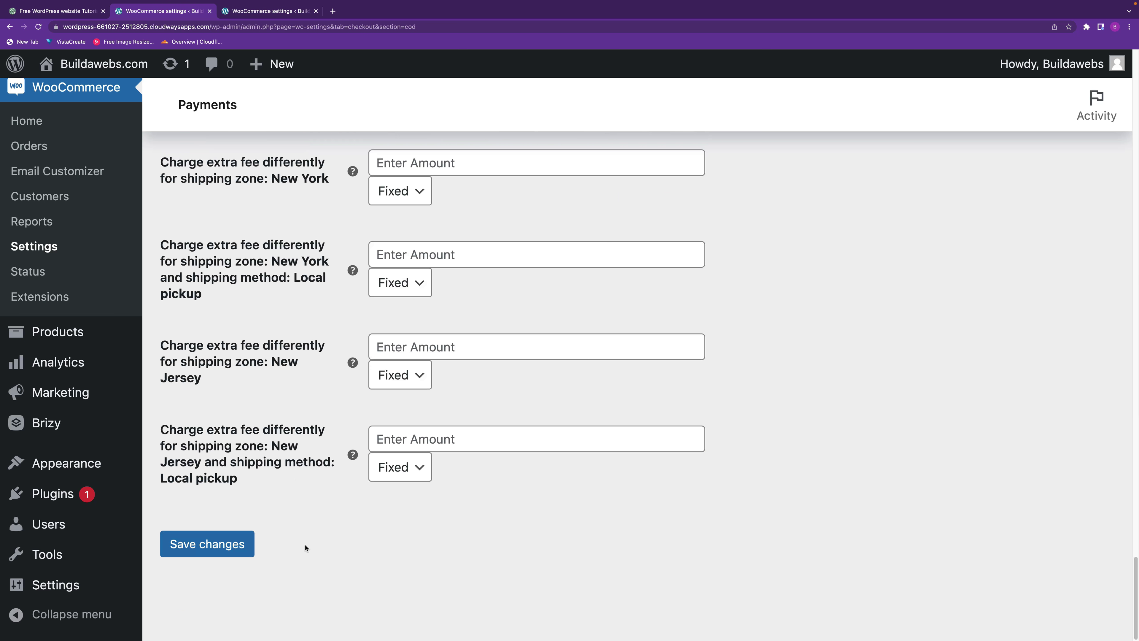
{"action": "left_click", "coordinate": [226, 547]}
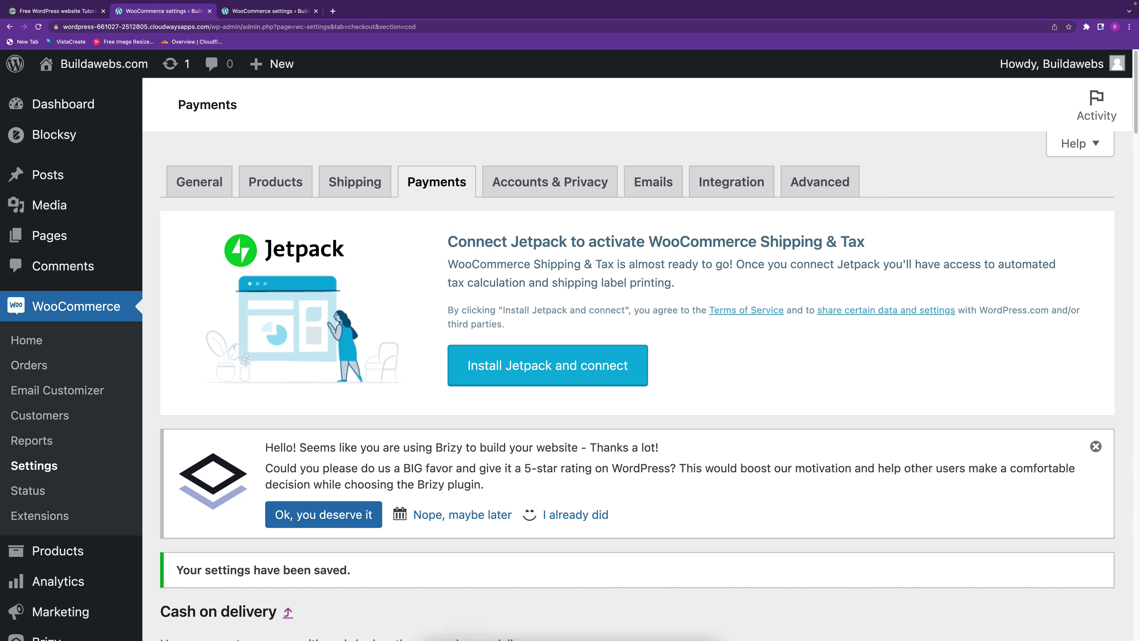
Switch to Safari and reload the checkout page to check the payment methods under the cart amount limit that disables cash on delivery
{"action": "left_click", "coordinate": [525, 621]}
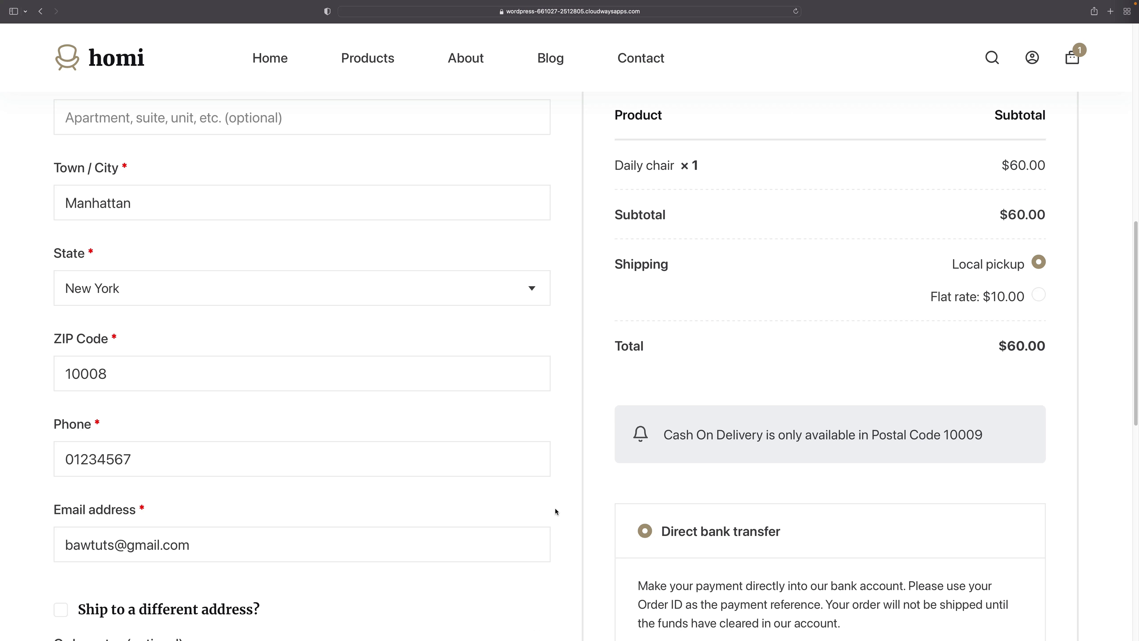
{"action": "left_click", "coordinate": [796, 11]}
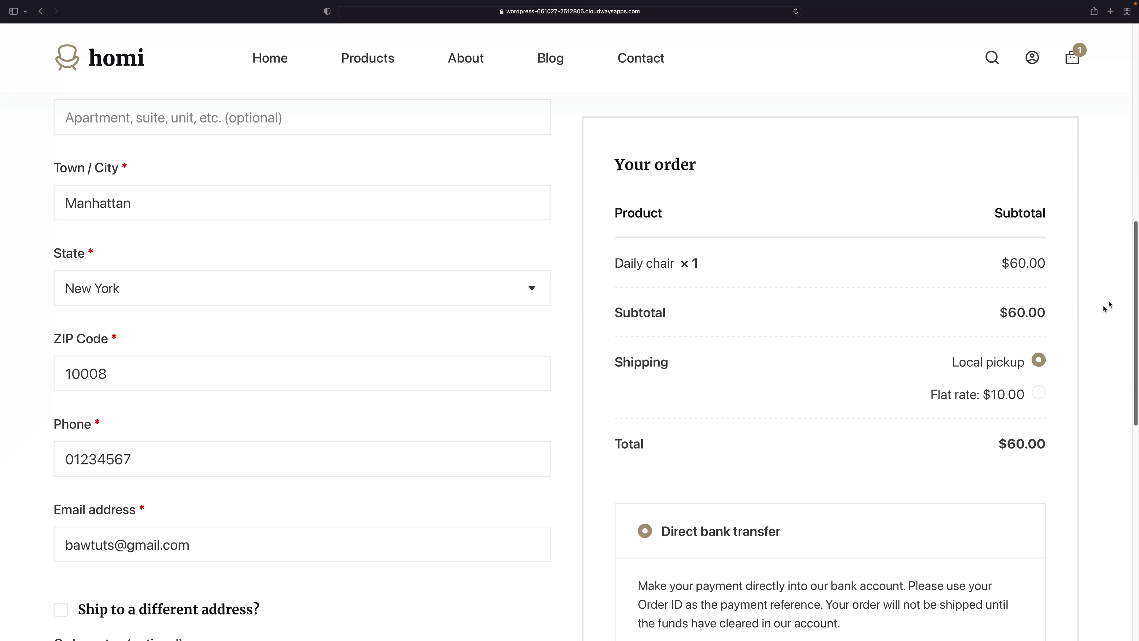
{"action": "scroll", "coordinate": [1134, 329], "scroll_direction": "down", "scroll_amount": 3}
{"action": "scroll", "coordinate": [1131, 329], "scroll_direction": "up", "scroll_amount": 2}
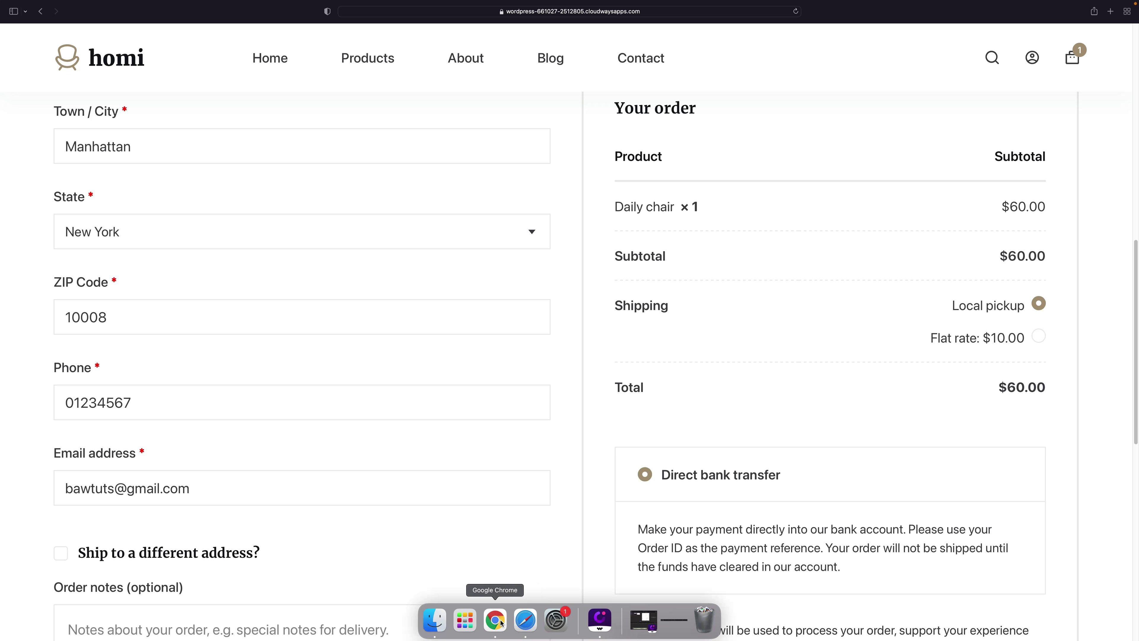
Switch to Chrome and change the cart amount restriction in the Cash on delivery settings from Disable to Enable
{"action": "left_click", "coordinate": [497, 618]}
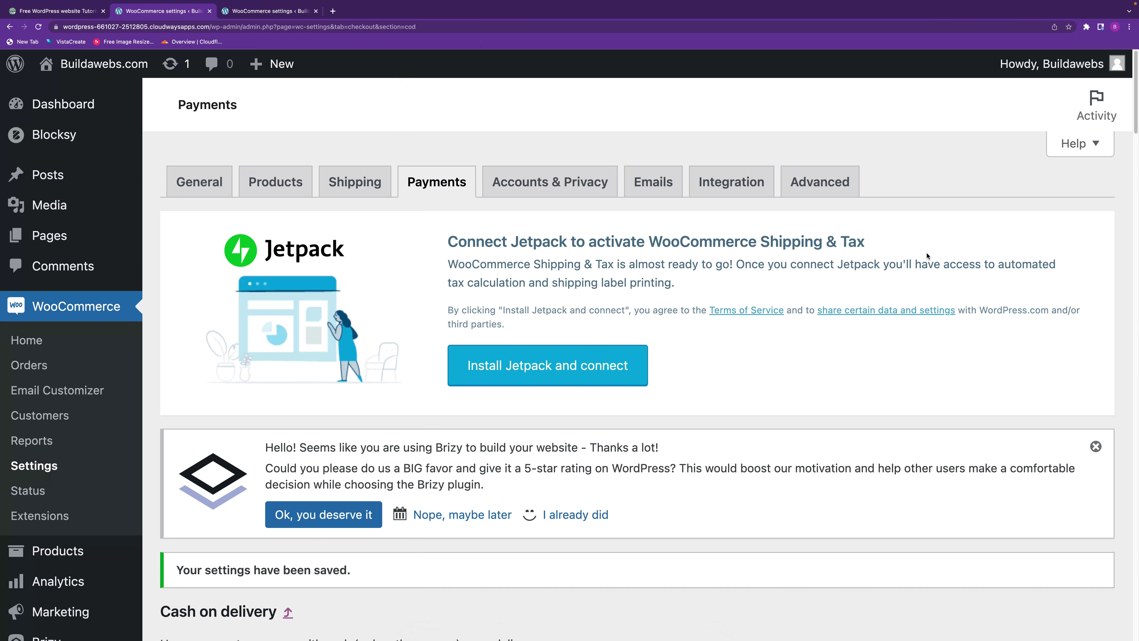
{"action": "scroll", "coordinate": [1112, 244], "scroll_direction": "down", "scroll_amount": 15}
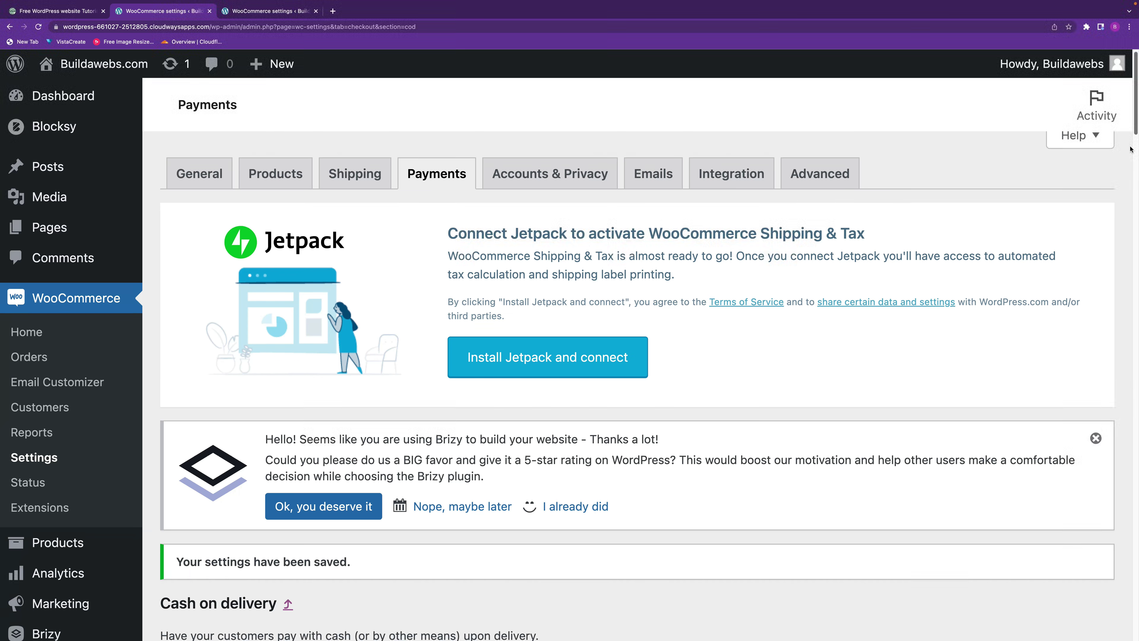
{"action": "scroll", "coordinate": [1112, 245], "scroll_direction": "down", "scroll_amount": 10}
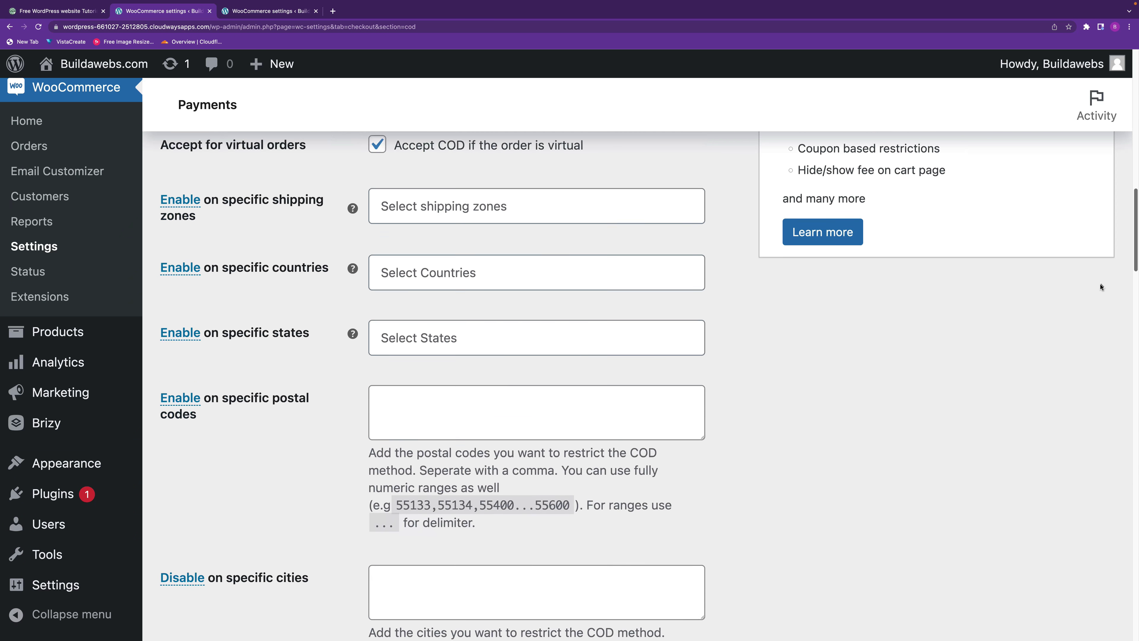
{"action": "double_click", "coordinate": [415, 434]}
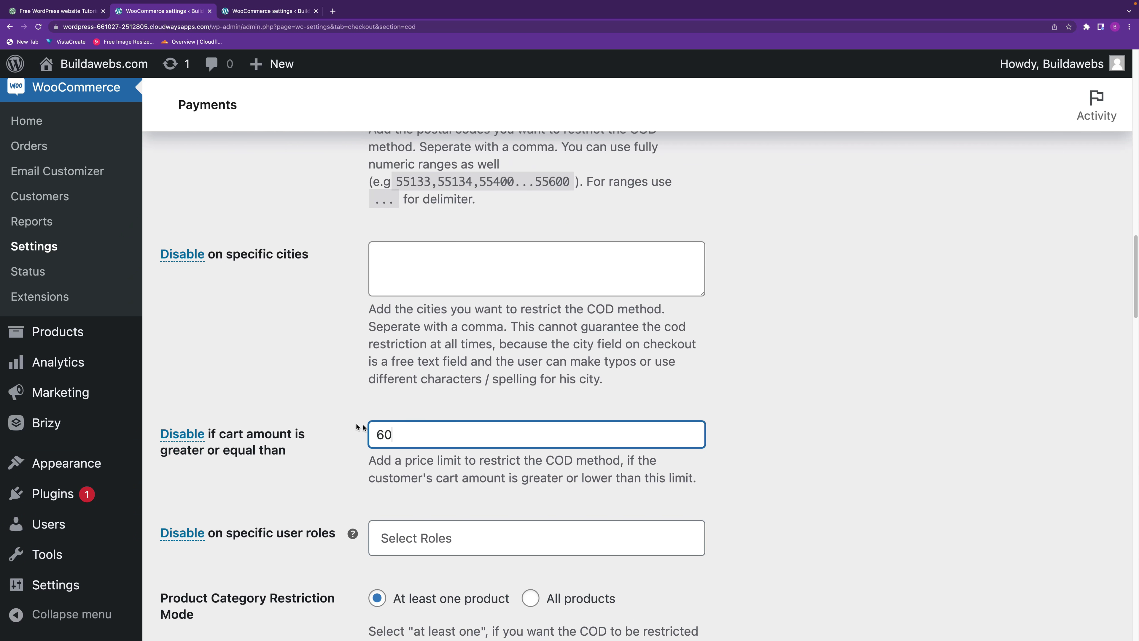
{"action": "left_click", "coordinate": [191, 437]}
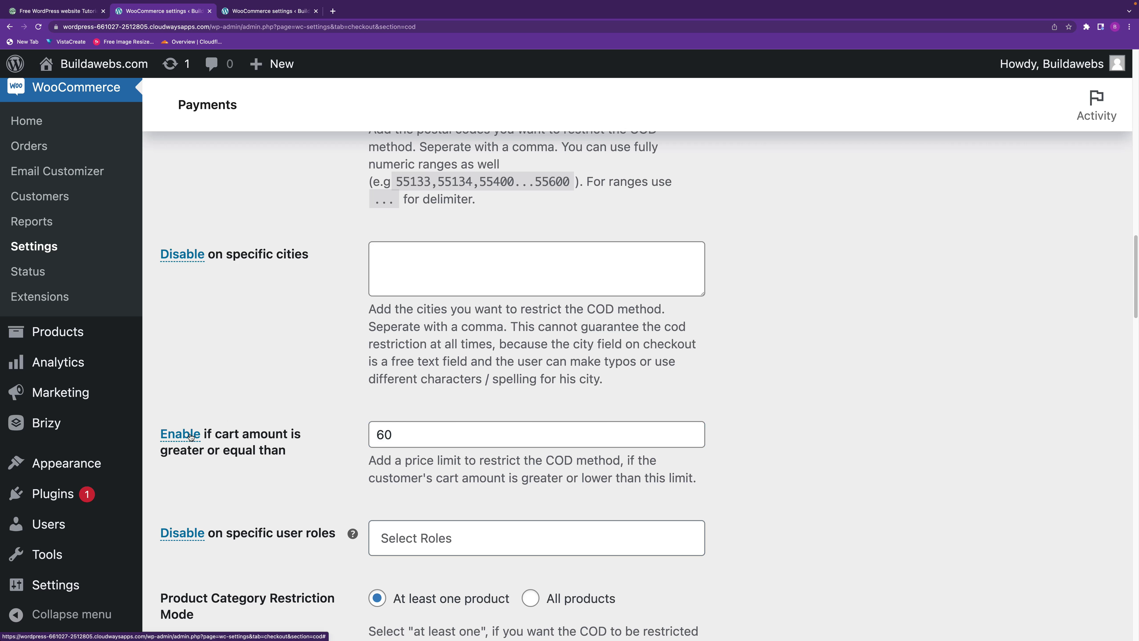
Set the cart amount limit for enabling cash on delivery to 50 and save the changes
{"action": "double_click", "coordinate": [403, 438]}
{"action": "type", "text": "50"}
{"action": "left_click_drag", "start_coordinate": [1136, 302], "coordinate": [1096, 632]}
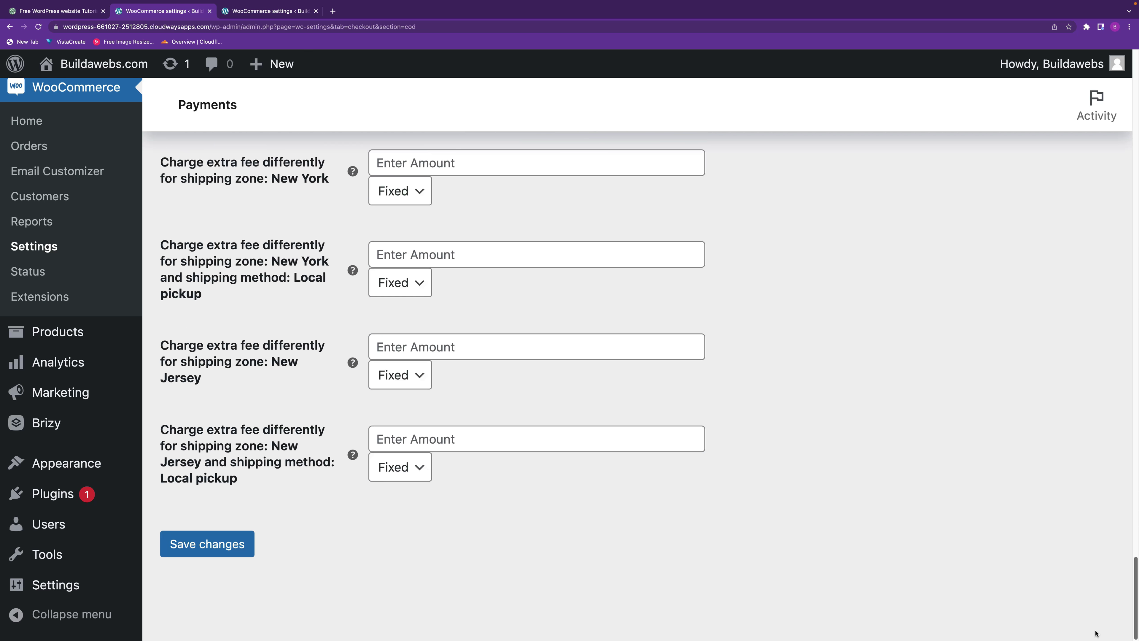
{"action": "left_click", "coordinate": [220, 551]}
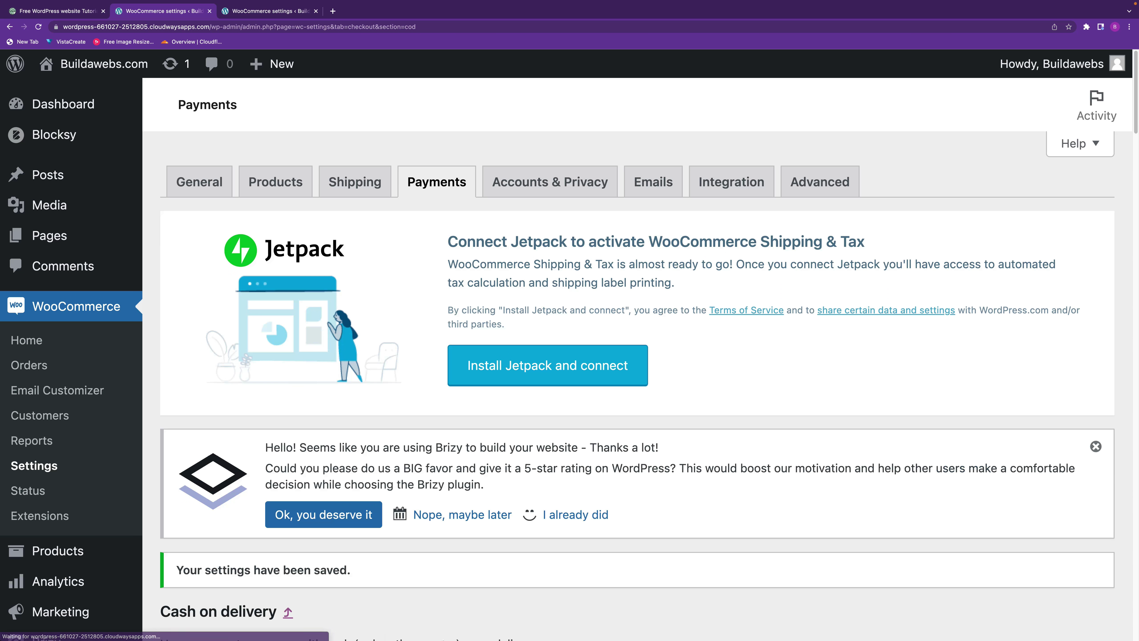
Switch to Safari and reload the checkout page to check the payment methods with the minimum cart amount of 50
{"action": "mouse_move", "coordinate": [444, 640]}
{"action": "left_click", "coordinate": [517, 621]}
{"action": "key", "text": "super+r"}
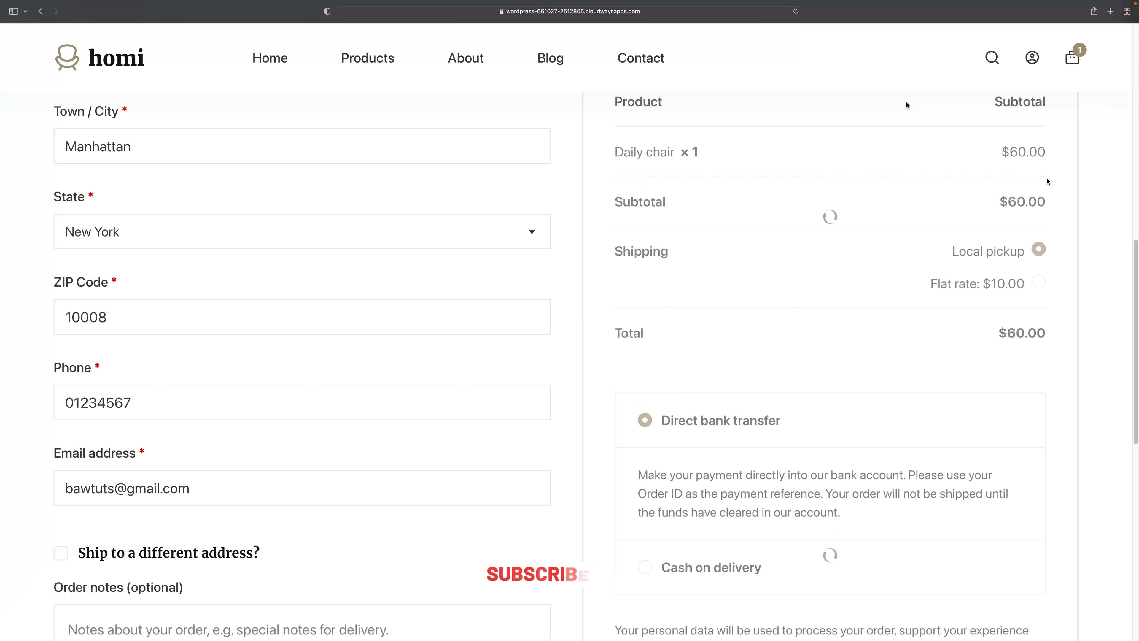
{"action": "scroll", "coordinate": [1130, 359], "scroll_direction": "down", "scroll_amount": 5}
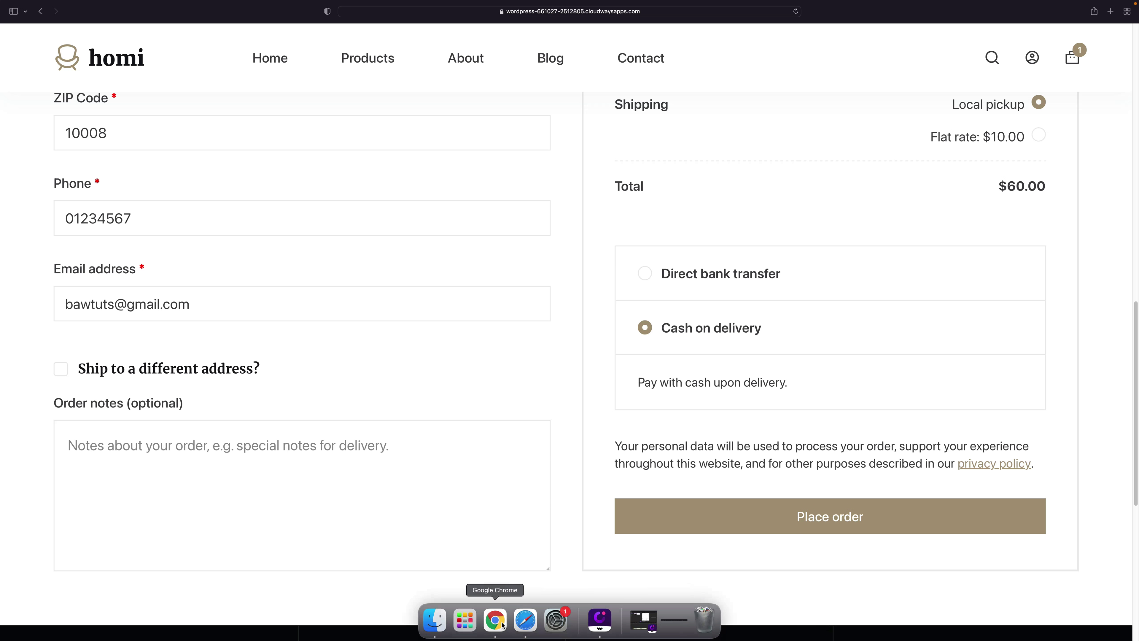
Switch to Chrome and clear the cart amount limit in the Cash on delivery settings
{"action": "left_click", "coordinate": [503, 625]}
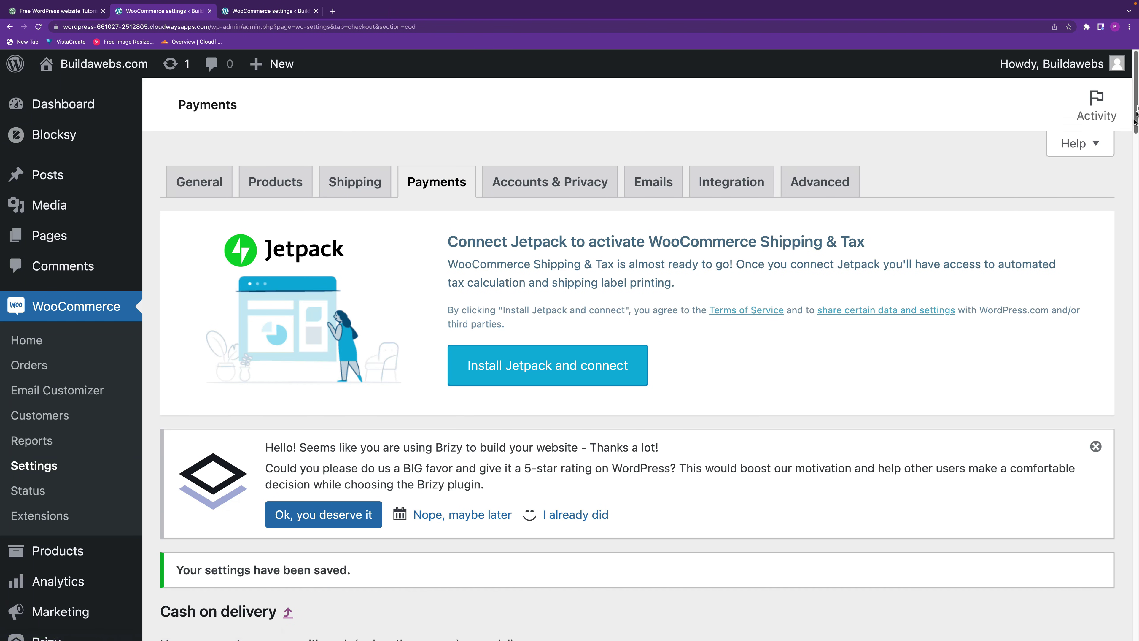
{"action": "scroll", "coordinate": [1122, 180], "scroll_direction": "down", "scroll_amount": 20}
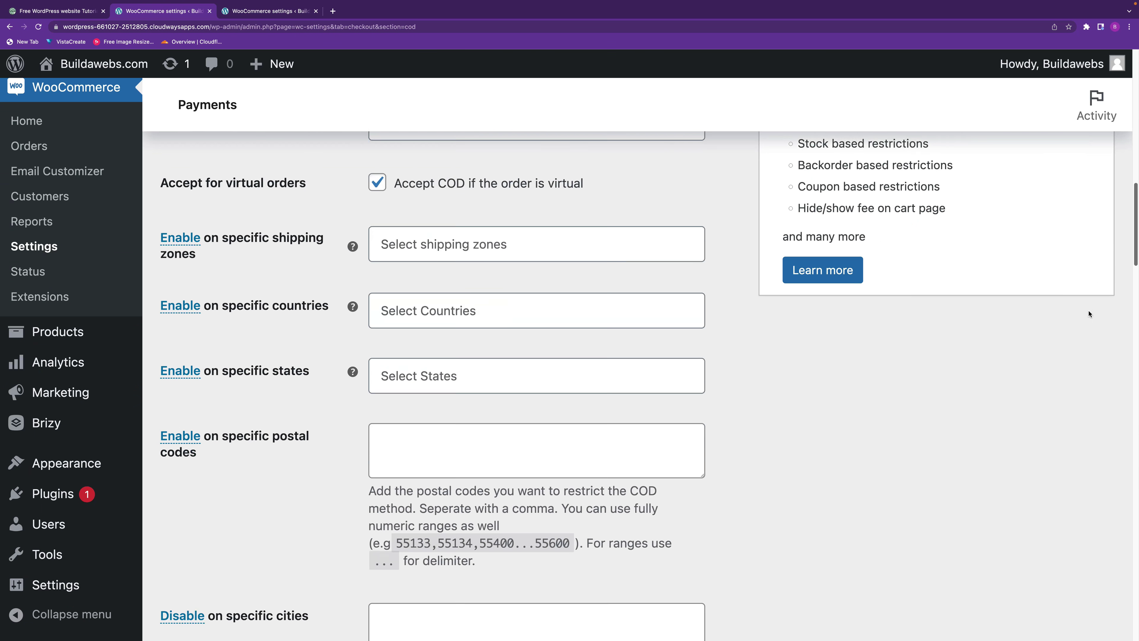
{"action": "scroll", "coordinate": [1090, 314], "scroll_direction": "down", "scroll_amount": 10}
{"action": "double_click", "coordinate": [385, 268]}
{"action": "key", "text": "BackSpace"}
Disable cash on delivery for the Chairs product category and save the changes
{"action": "scroll", "coordinate": [1136, 328], "scroll_direction": "down", "scroll_amount": 3}
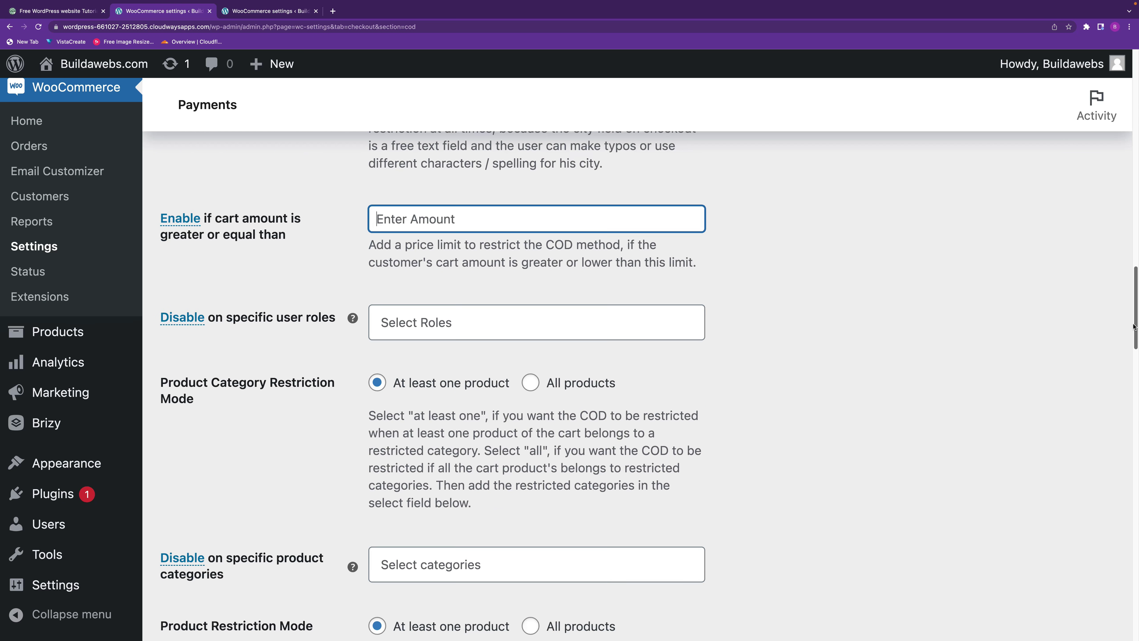
{"action": "scroll", "coordinate": [1132, 329], "scroll_direction": "down", "scroll_amount": 4}
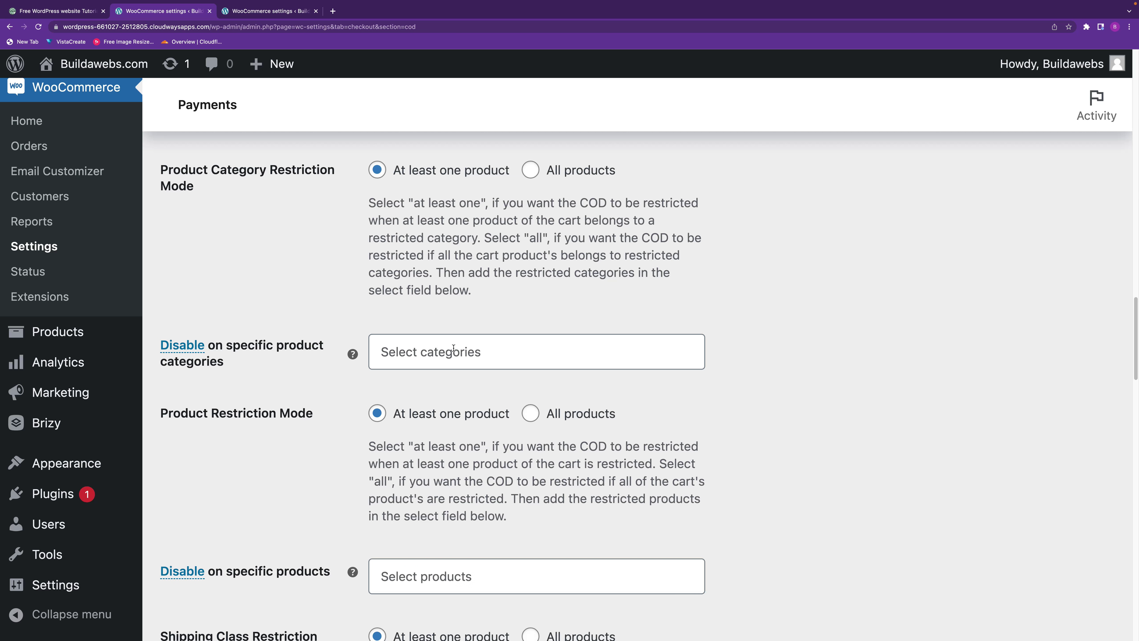
{"action": "left_click", "coordinate": [442, 352]}
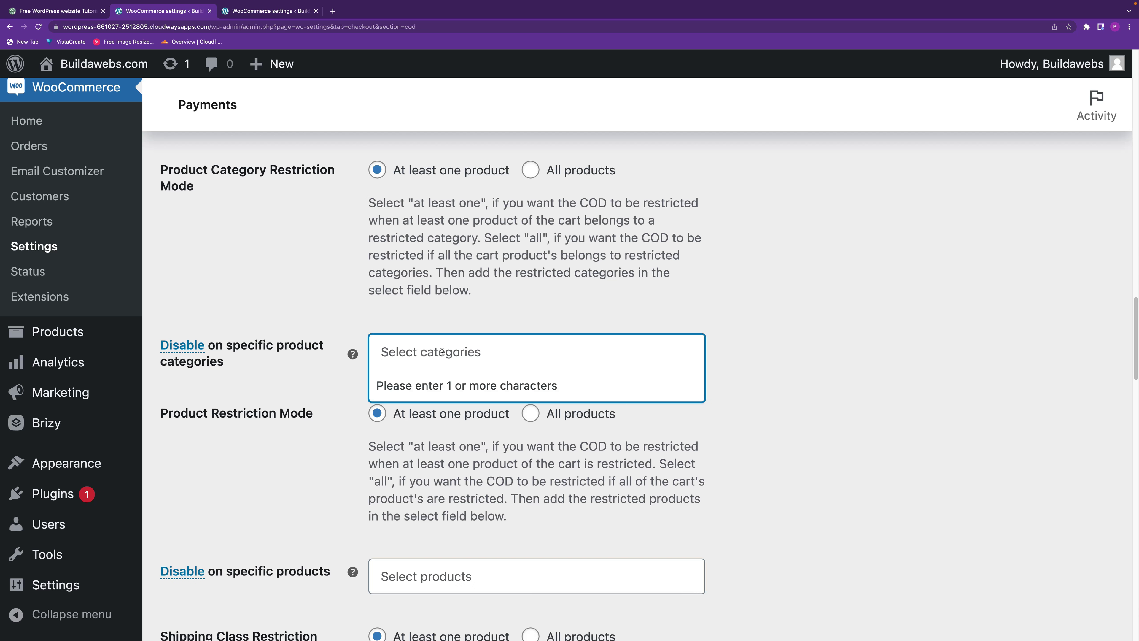
{"action": "type", "text": "ch"}
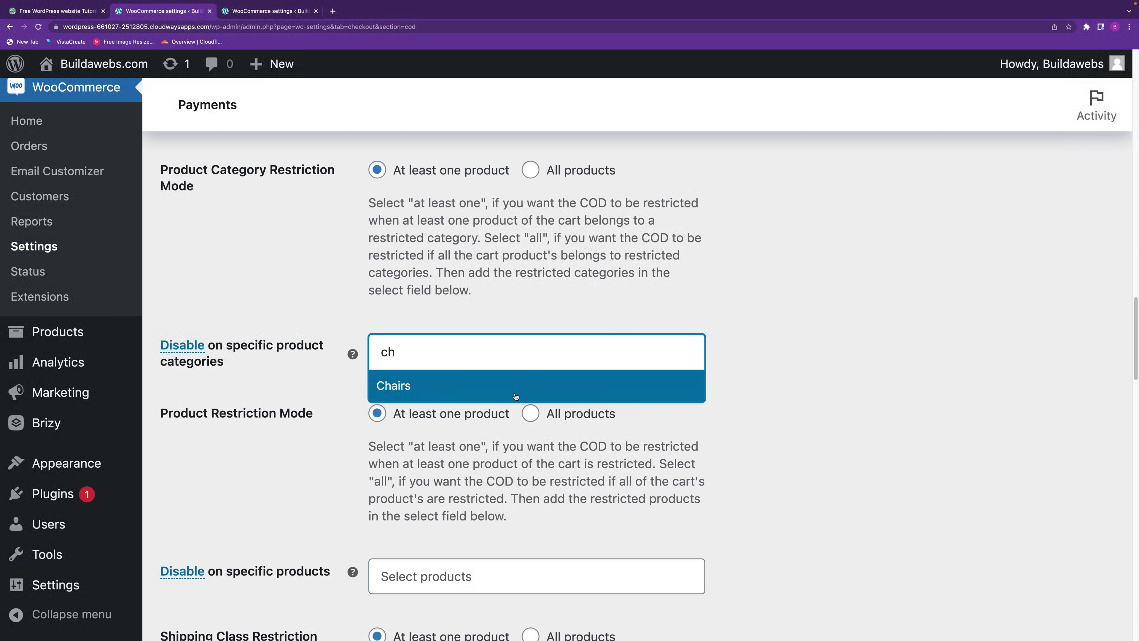
{"action": "left_click", "coordinate": [515, 395]}
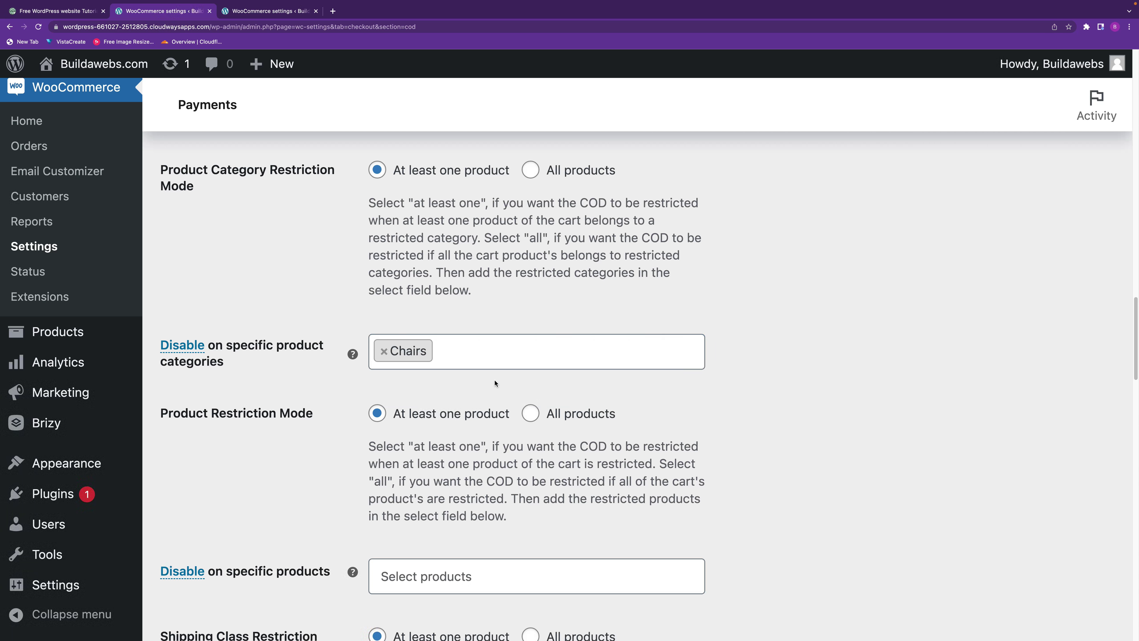
{"action": "left_click_drag", "start_coordinate": [1136, 351], "coordinate": [1086, 639]}
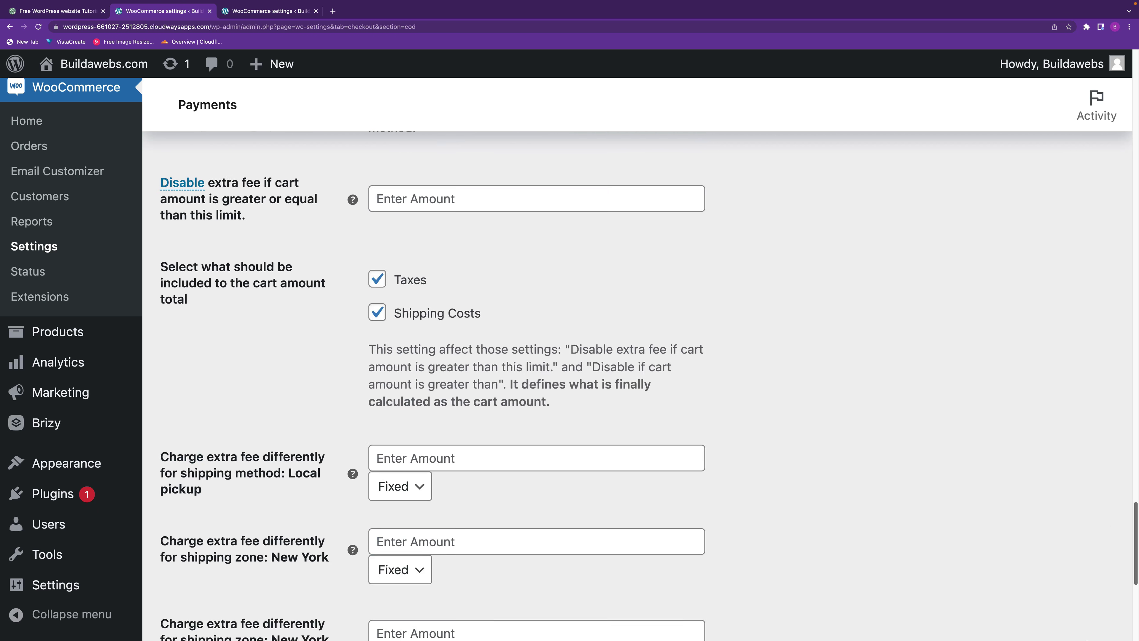
{"action": "left_click", "coordinate": [234, 544]}
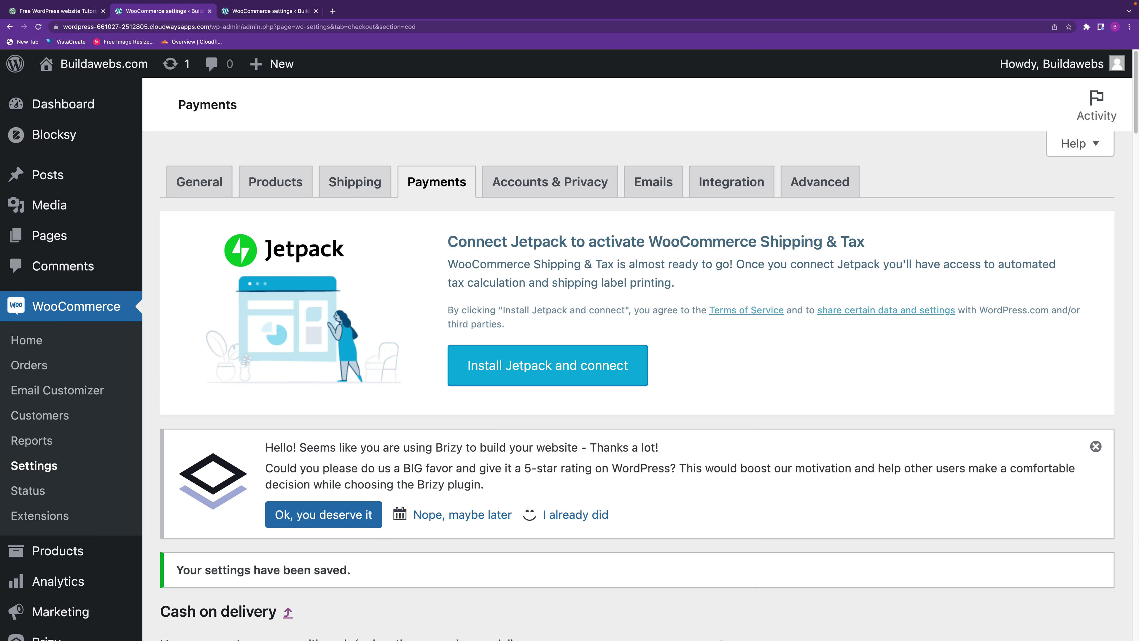
Switch to Safari and reload the checkout page to check the payment methods for the chair with the Chairs category restricted
{"action": "left_click", "coordinate": [525, 620]}
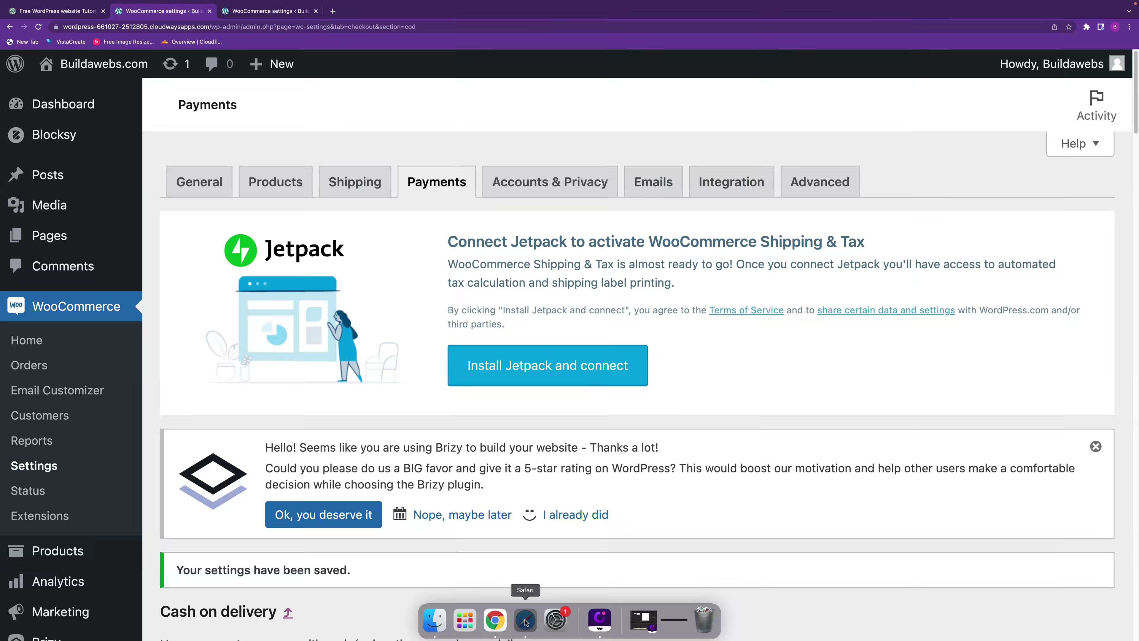
{"action": "left_click", "coordinate": [797, 12]}
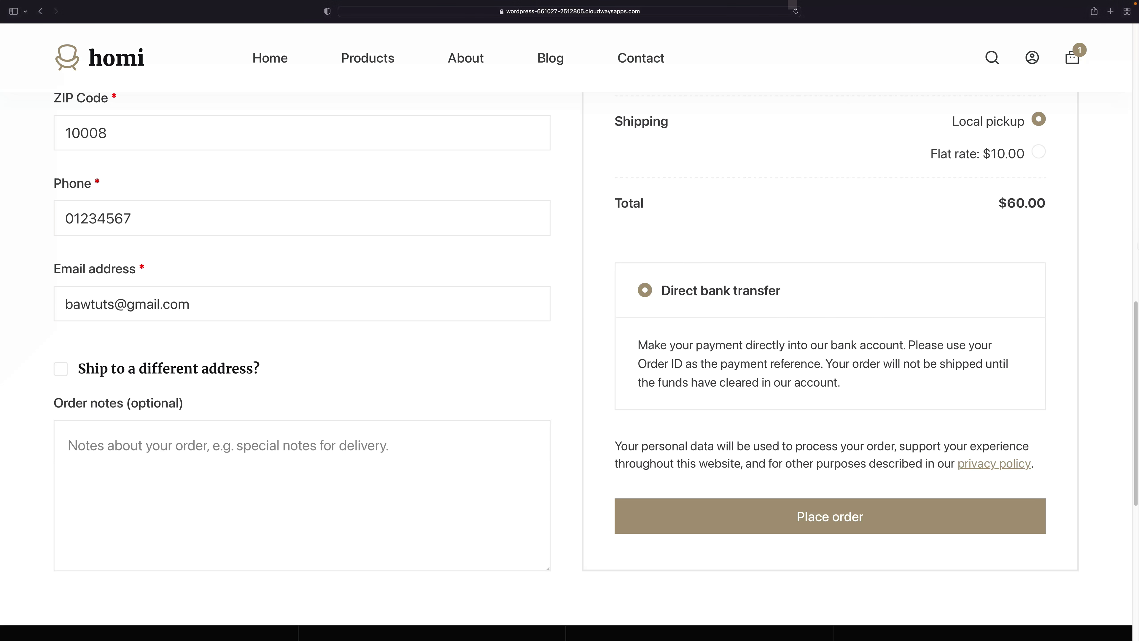
{"action": "mouse_move", "coordinate": [1137, 331]}
{"action": "left_mouse_down"}
{"action": "mouse_move", "coordinate": [1136, 306]}
{"action": "mouse_move", "coordinate": [1127, 326]}
{"action": "left_mouse_up"}
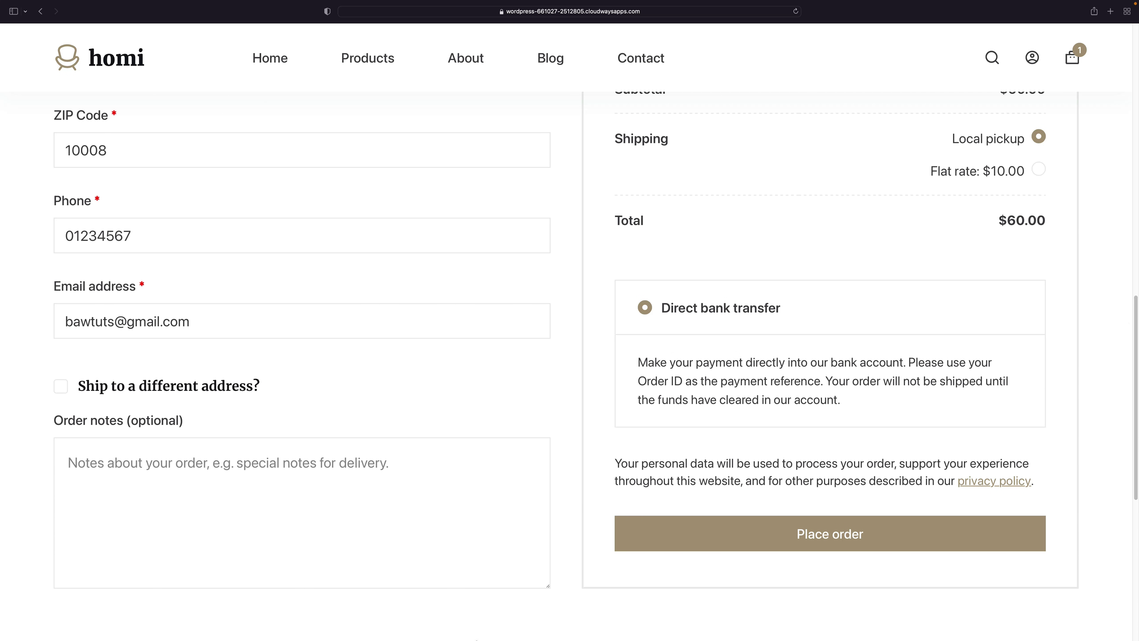
{"action": "mouse_move", "coordinate": [462, 639]}
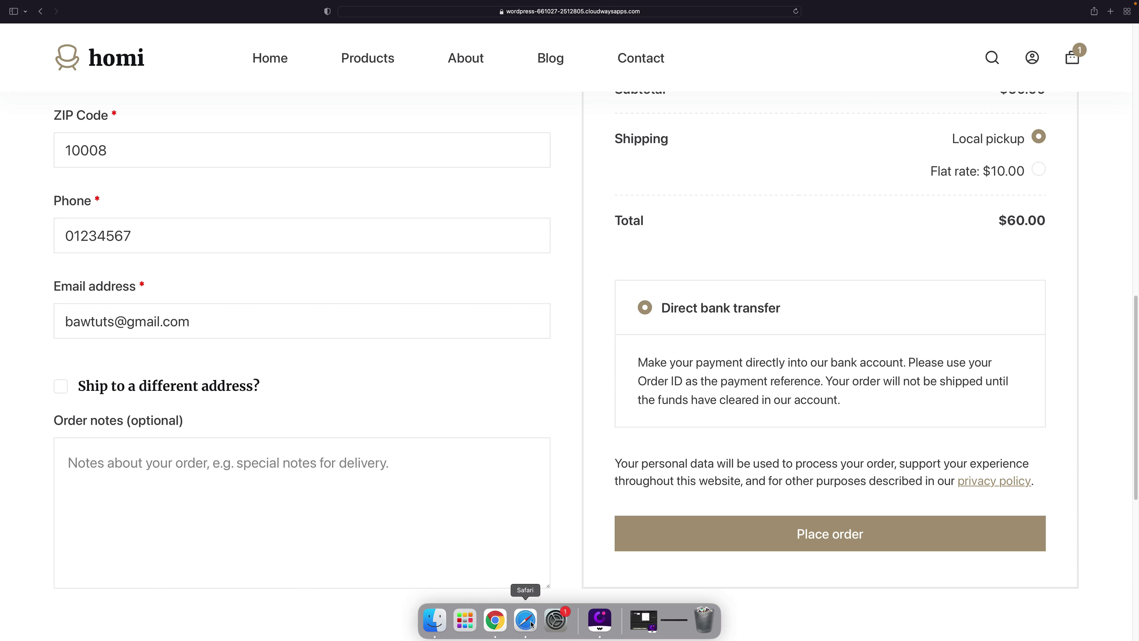
Switch to Chrome, change the Chairs product category rule from Disable to Enable for cash on delivery, and save the changes
{"action": "left_click", "coordinate": [495, 620]}
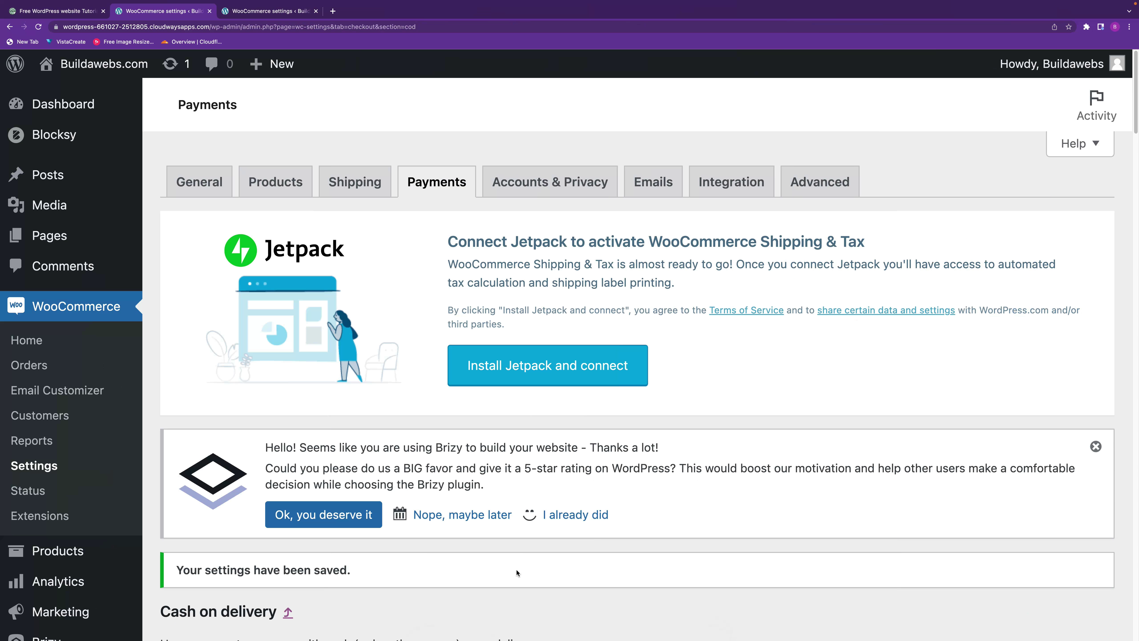
{"action": "scroll", "coordinate": [1097, 303], "scroll_direction": "down", "scroll_amount": 15}
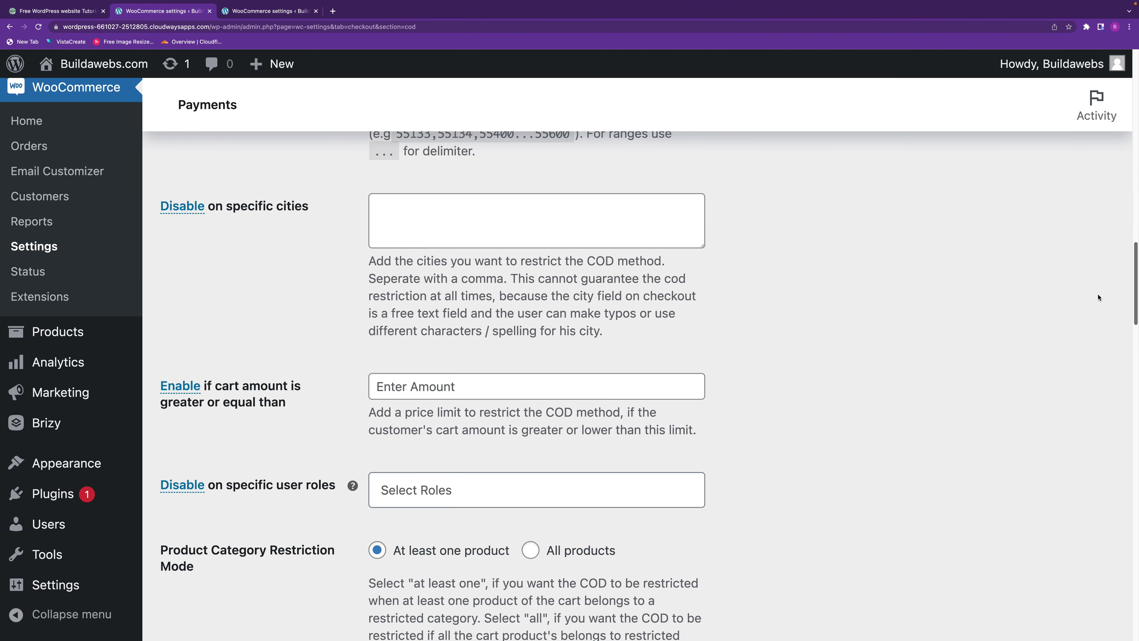
{"action": "scroll", "coordinate": [1098, 303], "scroll_direction": "up", "scroll_amount": 5}
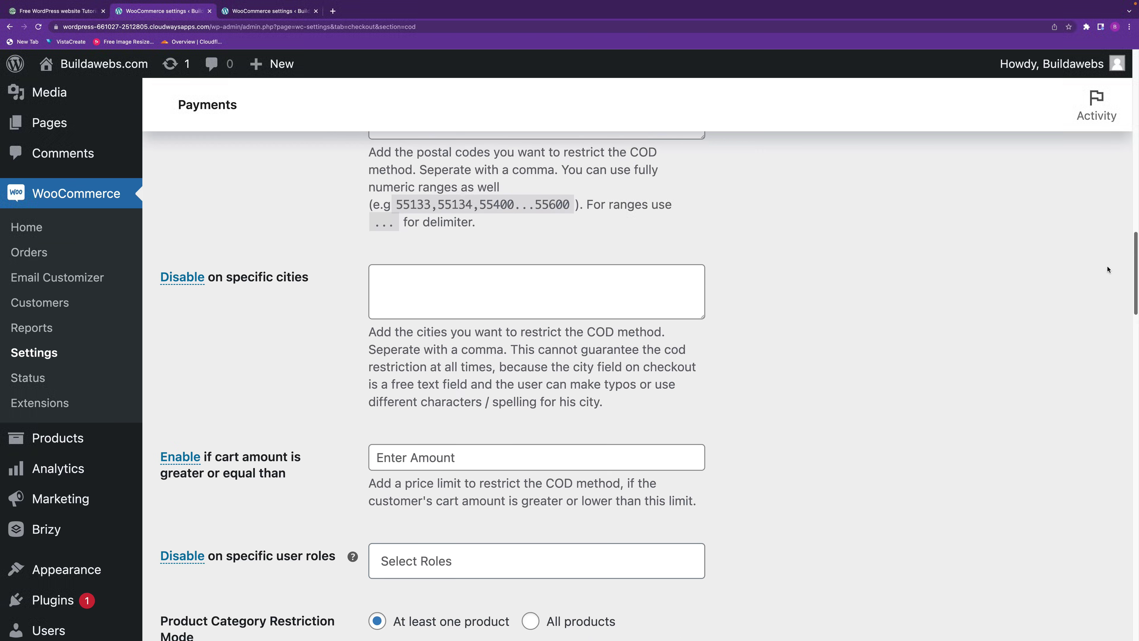
{"action": "scroll", "coordinate": [1104, 274], "scroll_direction": "down", "scroll_amount": 10}
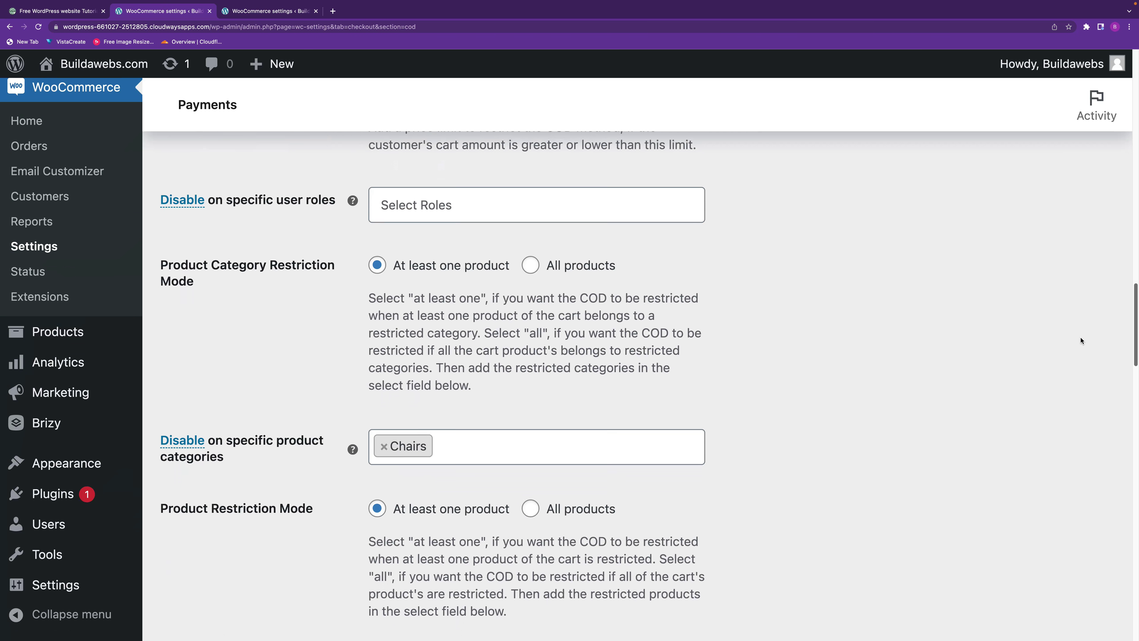
{"action": "left_click", "coordinate": [183, 431]}
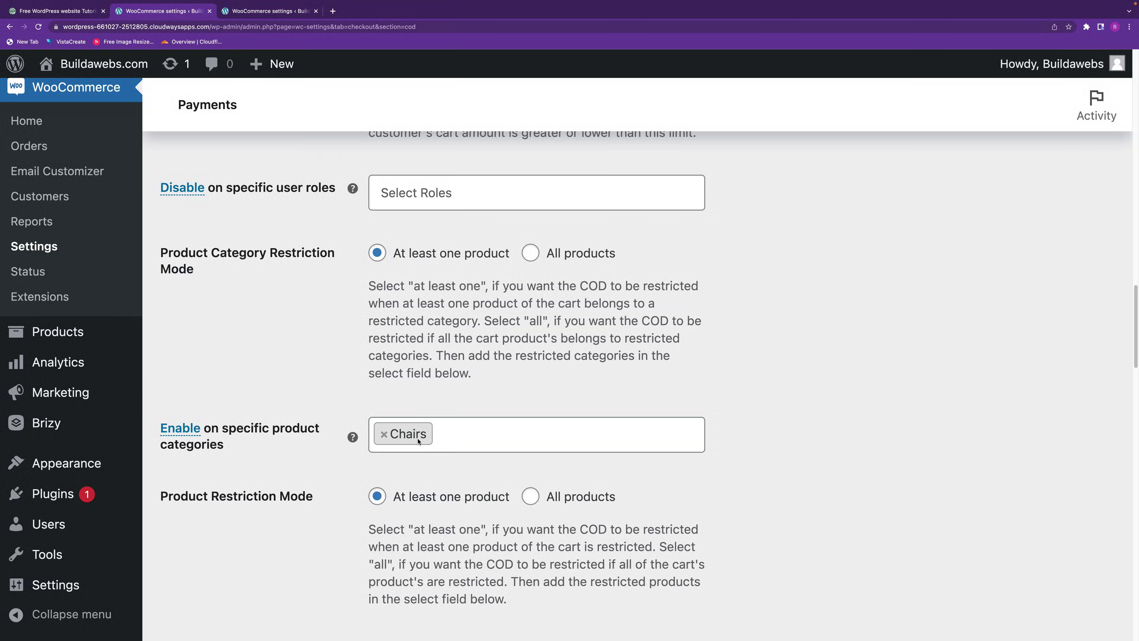
{"action": "scroll", "coordinate": [1135, 379], "scroll_direction": "down", "scroll_amount": 15}
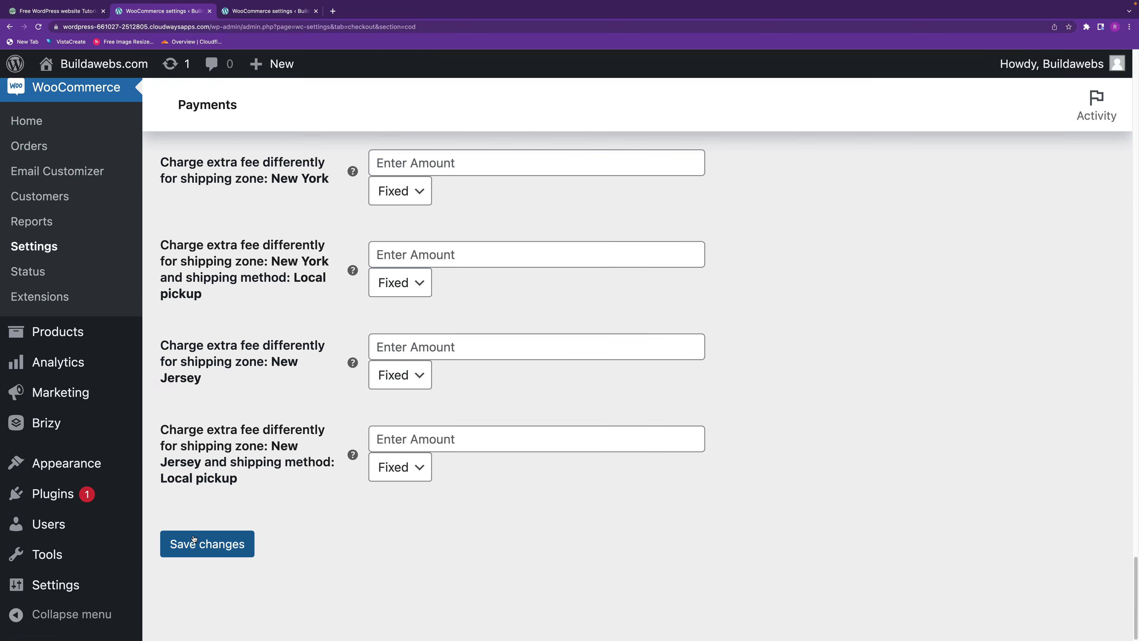
{"action": "left_click", "coordinate": [189, 548]}
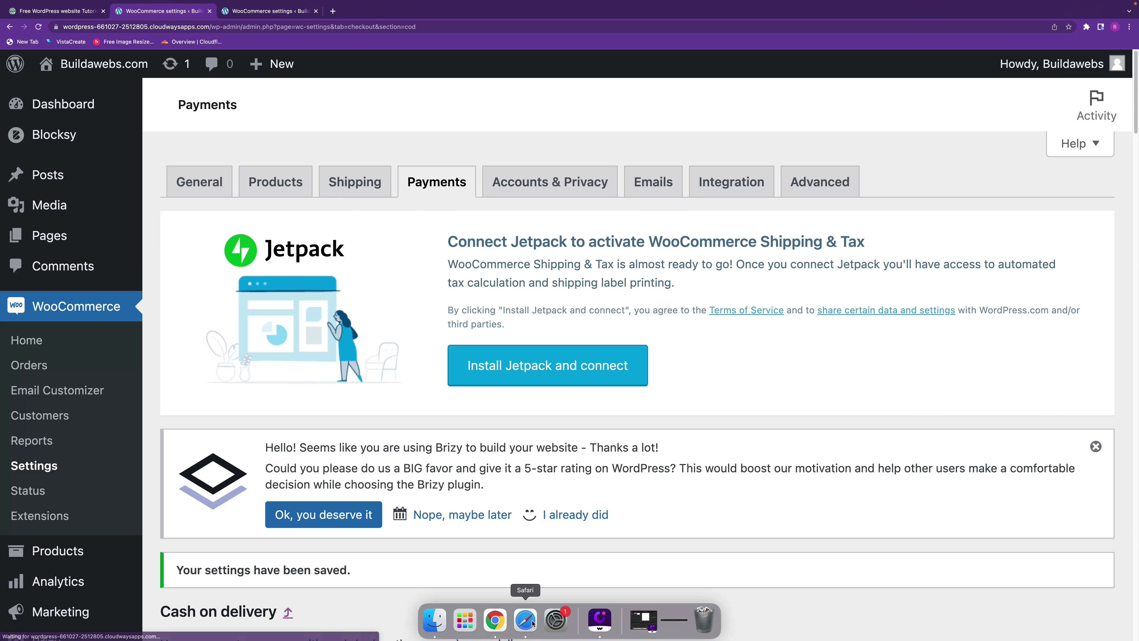
Switch to Safari and reload the checkout page to check the payment methods with cash on delivery enabled for the Chairs category
{"action": "left_click", "coordinate": [525, 619]}
{"action": "left_click", "coordinate": [796, 11]}
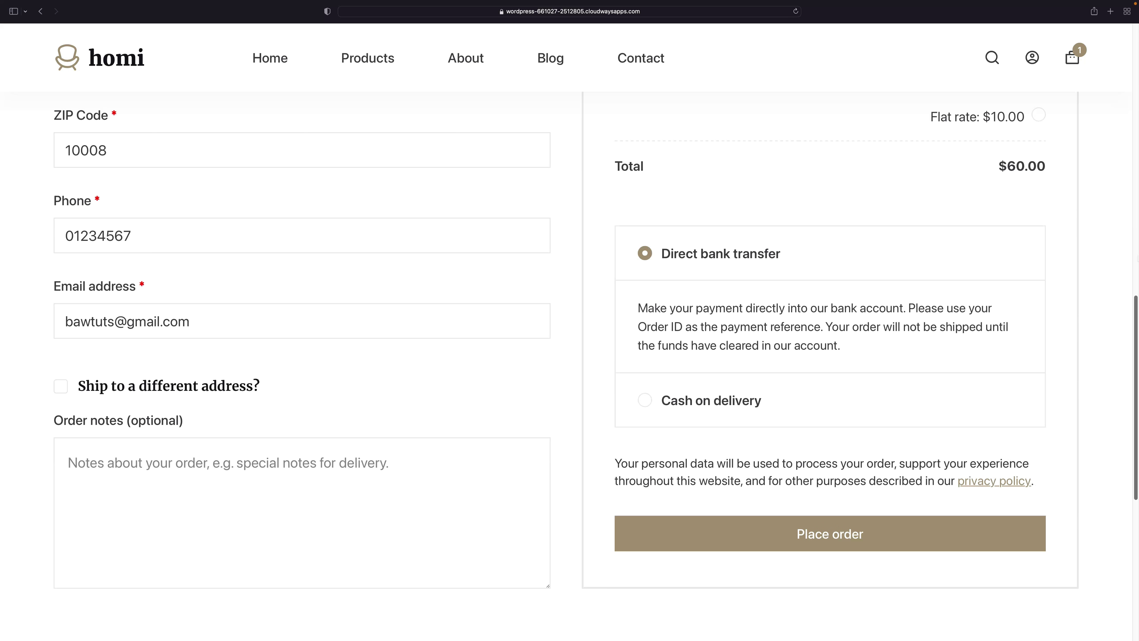
{"action": "mouse_move", "coordinate": [1136, 360]}
{"action": "left_mouse_down"}
{"action": "mouse_move", "coordinate": [1136, 371]}
{"action": "mouse_move", "coordinate": [1135, 345]}
{"action": "left_mouse_up"}
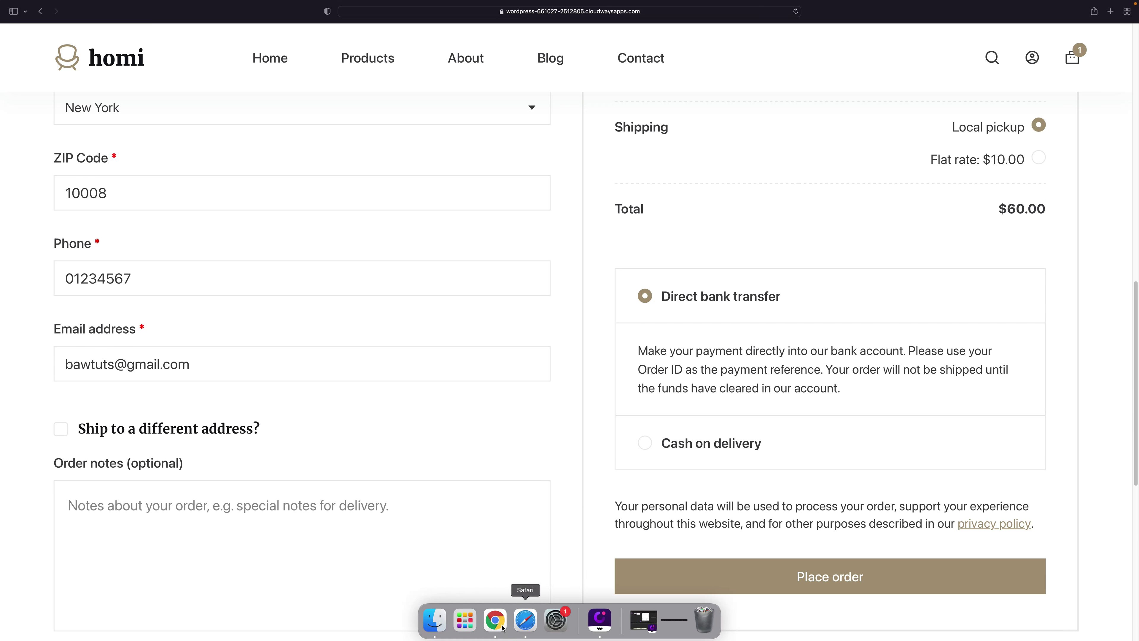
Switch to Chrome and remove Chairs from the product category restriction in the Cash on delivery settings
{"action": "left_click", "coordinate": [492, 619]}
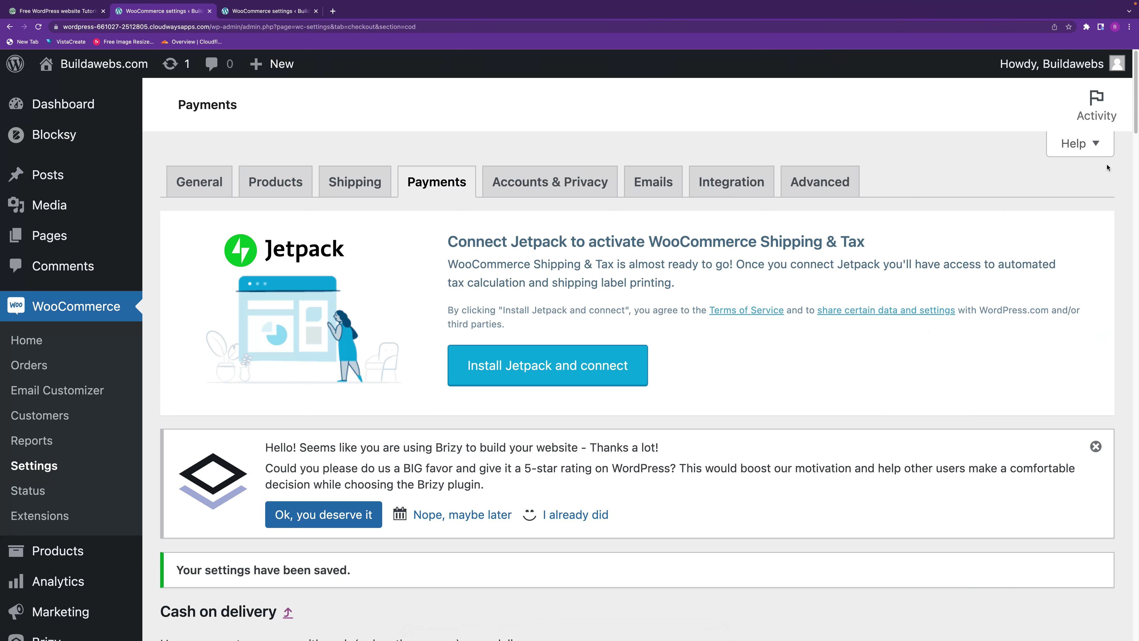
{"action": "scroll", "coordinate": [1117, 206], "scroll_direction": "down", "scroll_amount": 15}
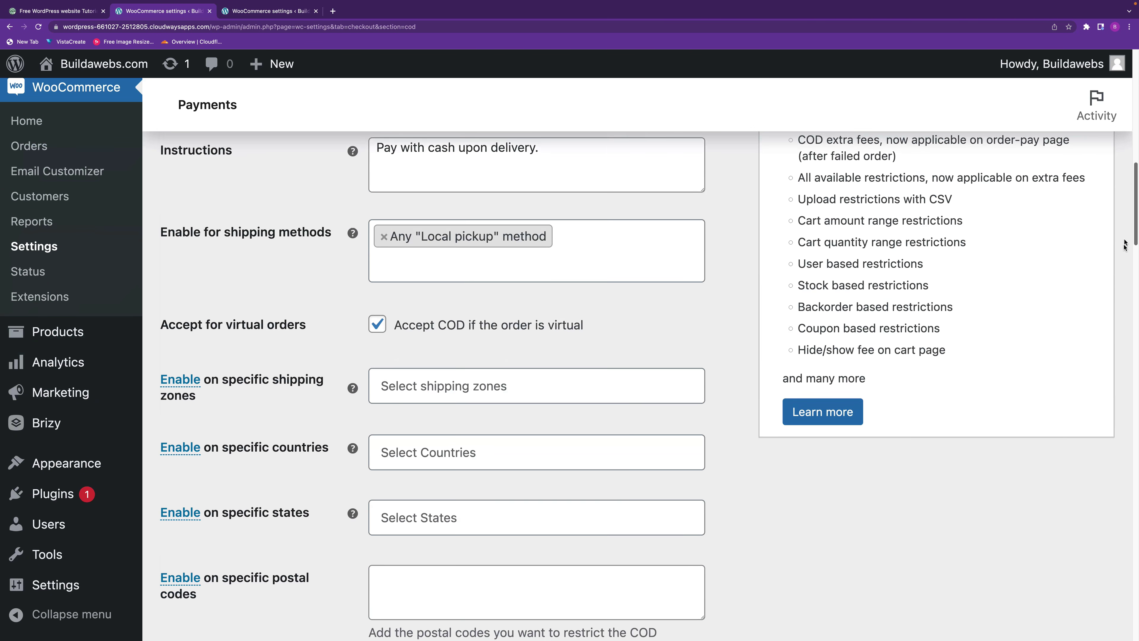
{"action": "scroll", "coordinate": [1125, 244], "scroll_direction": "down", "scroll_amount": 20}
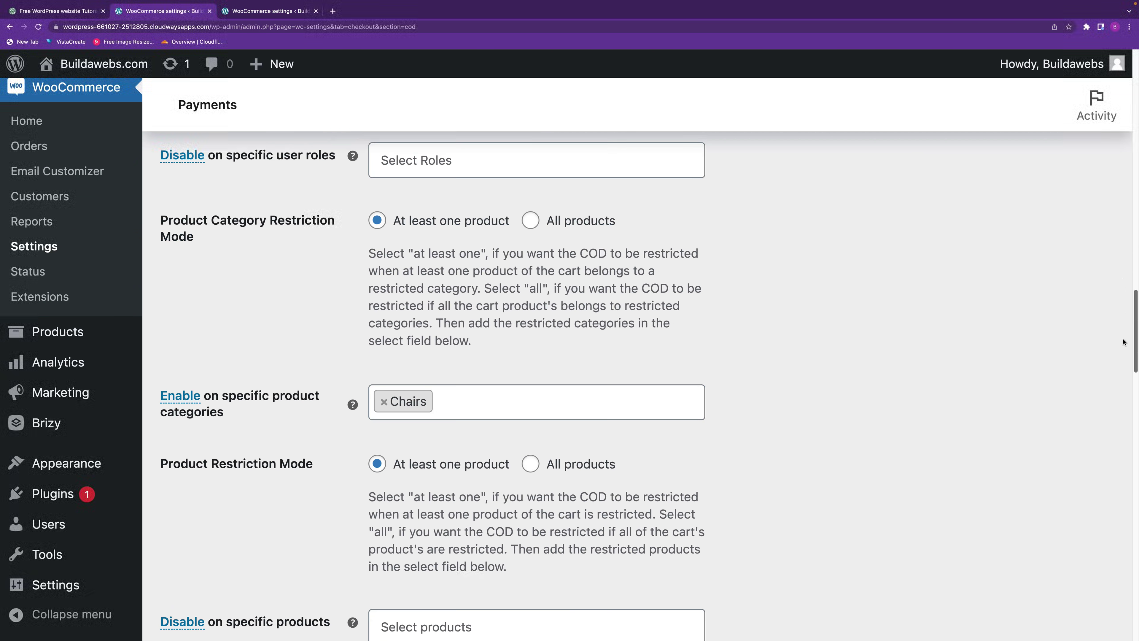
{"action": "scroll", "coordinate": [1123, 342], "scroll_direction": "up", "scroll_amount": 1}
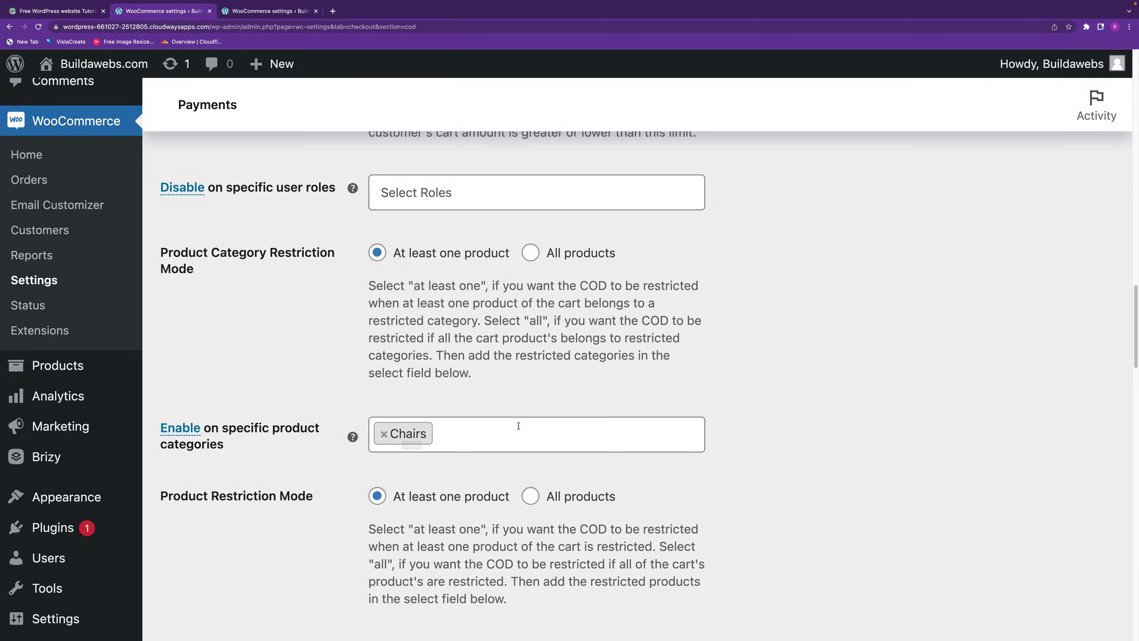
{"action": "scroll", "coordinate": [1130, 332], "scroll_direction": "down", "scroll_amount": 4}
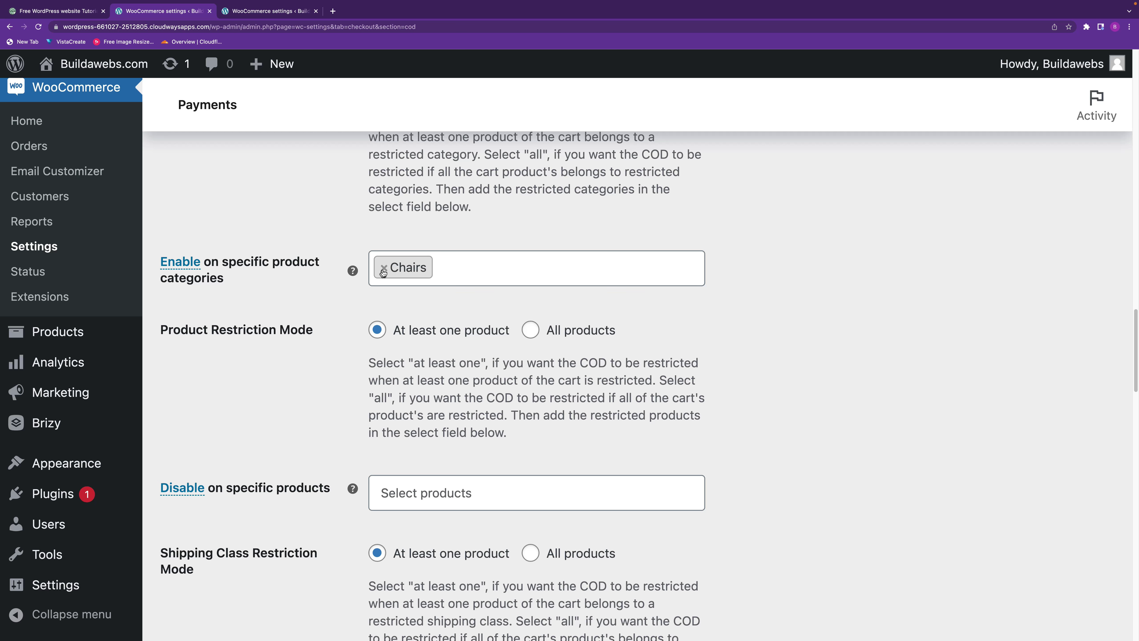
{"action": "left_click", "coordinate": [383, 269]}
{"action": "left_click", "coordinate": [1109, 361]}
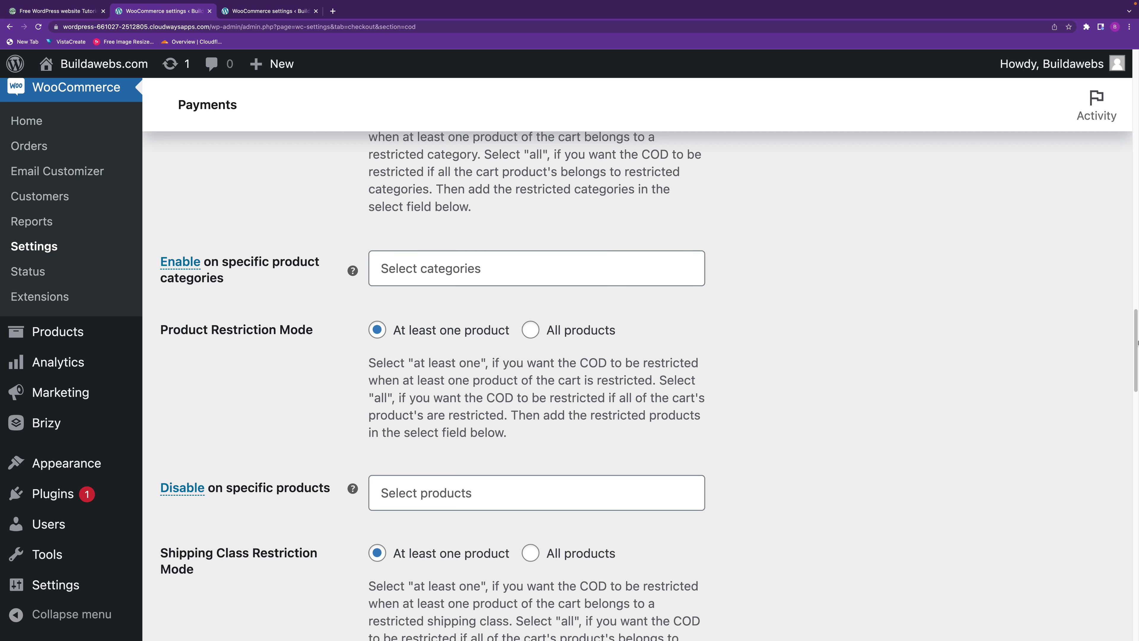
Disable cash on delivery for the specific product Daily chair (#290) and save the changes
{"action": "scroll", "coordinate": [1132, 372], "scroll_direction": "down", "scroll_amount": 1}
{"action": "scroll", "coordinate": [1131, 371], "scroll_direction": "down", "scroll_amount": 4}
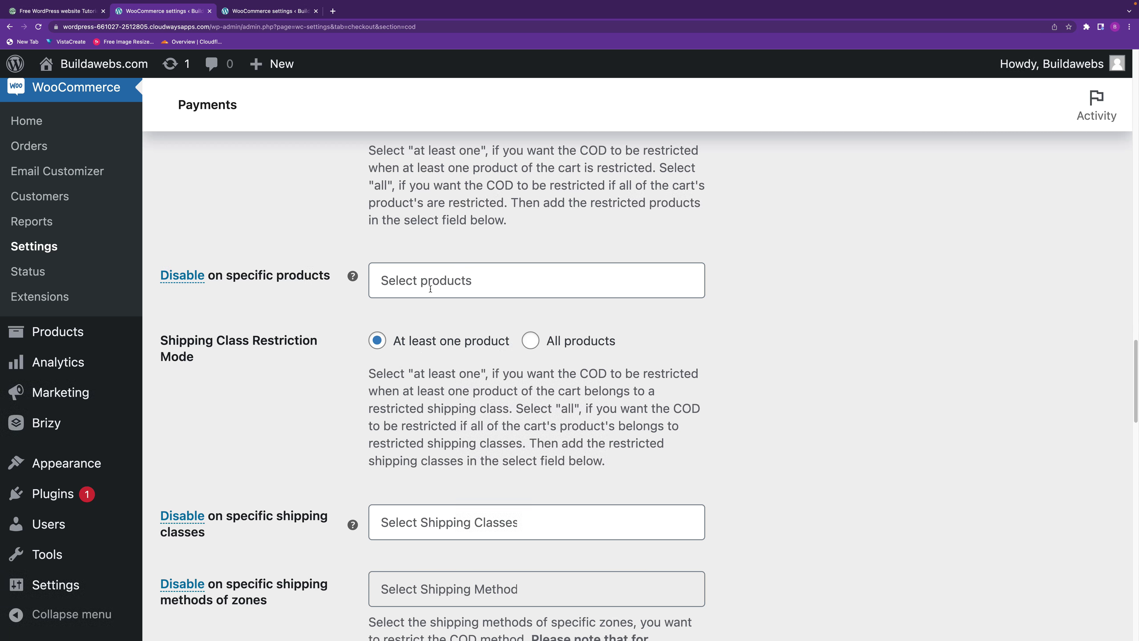
{"action": "left_click", "coordinate": [444, 279]}
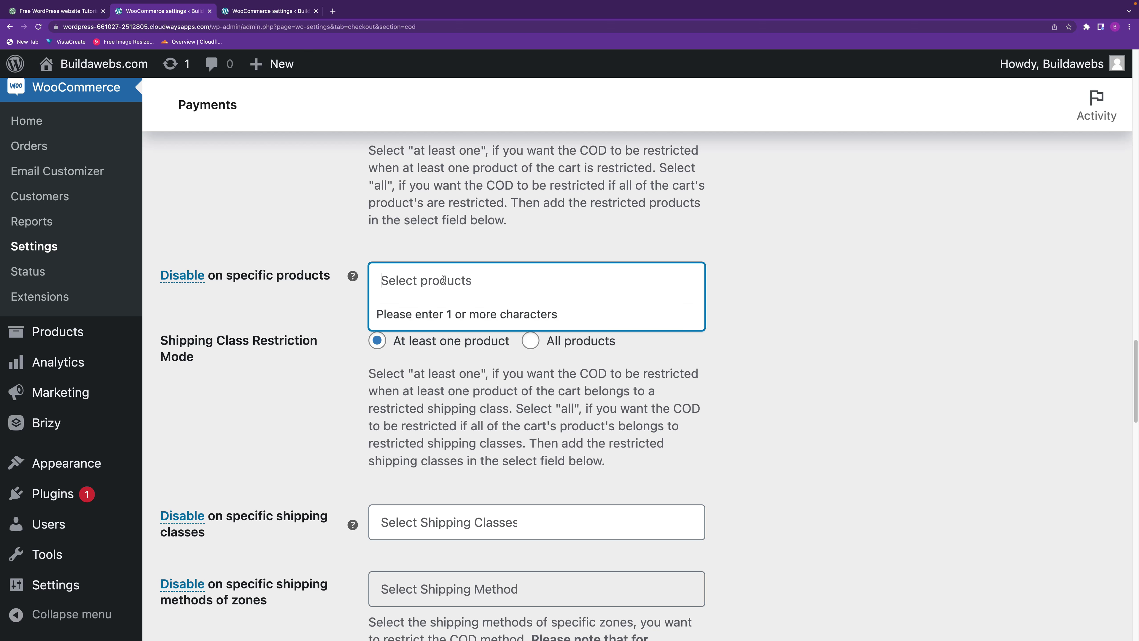
{"action": "type", "text": "ch"}
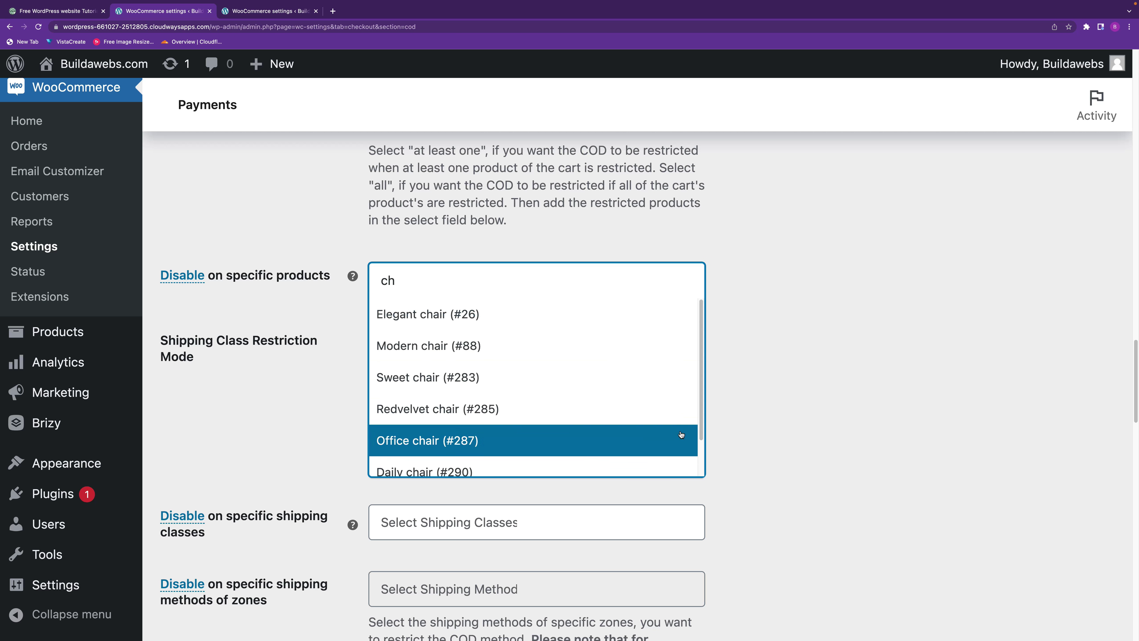
{"action": "left_click_drag", "start_coordinate": [702, 377], "coordinate": [697, 399]}
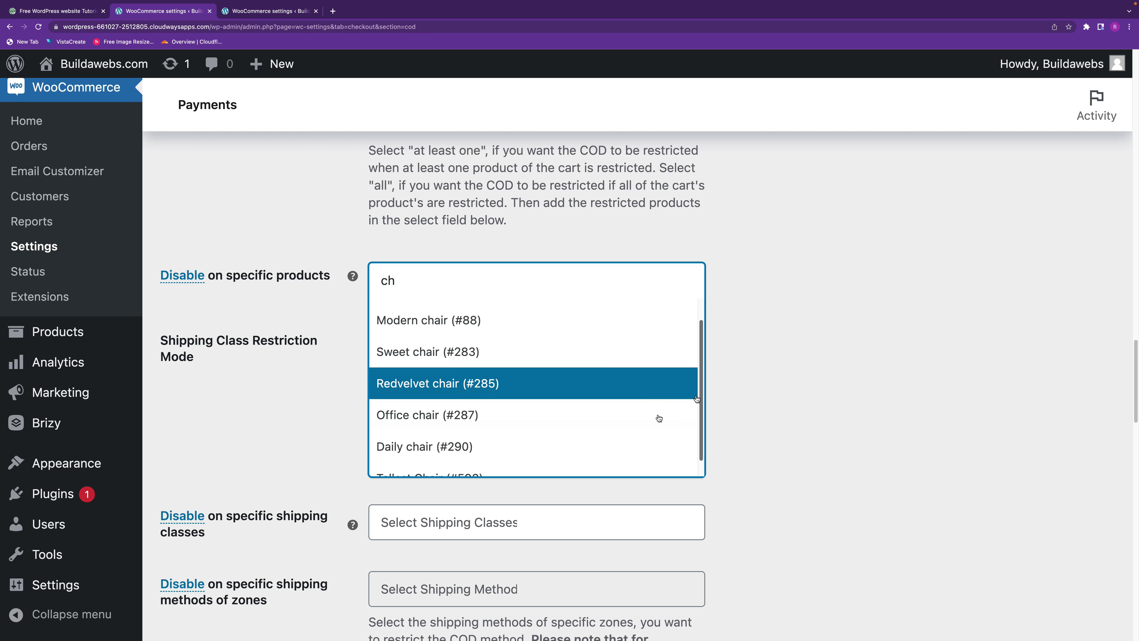
{"action": "left_click", "coordinate": [524, 446]}
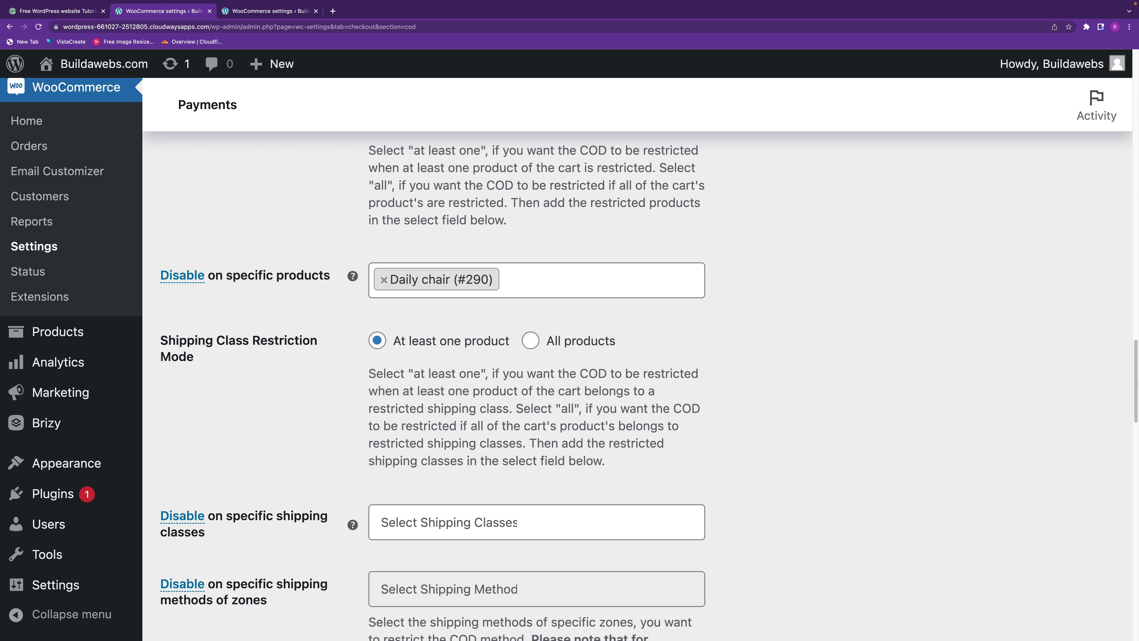
{"action": "scroll", "coordinate": [293, 562], "scroll_direction": "down", "scroll_amount": 15}
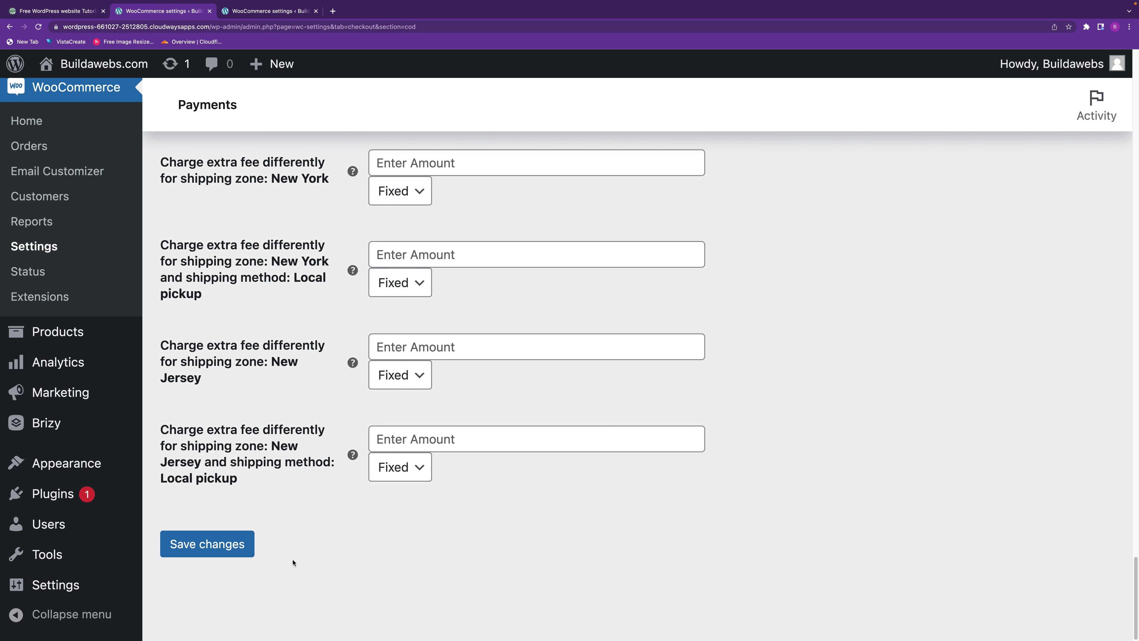
{"action": "left_click", "coordinate": [243, 548]}
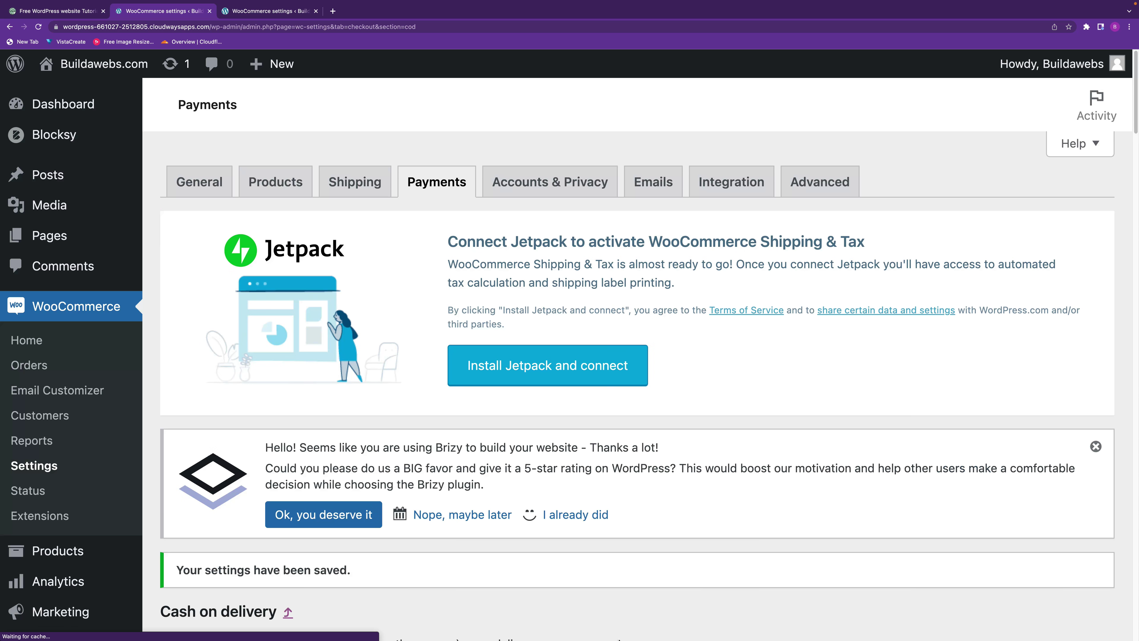
Switch to Safari and reload the checkout page to check the payment methods with the Daily chair restricted
{"action": "left_click", "coordinate": [534, 624]}
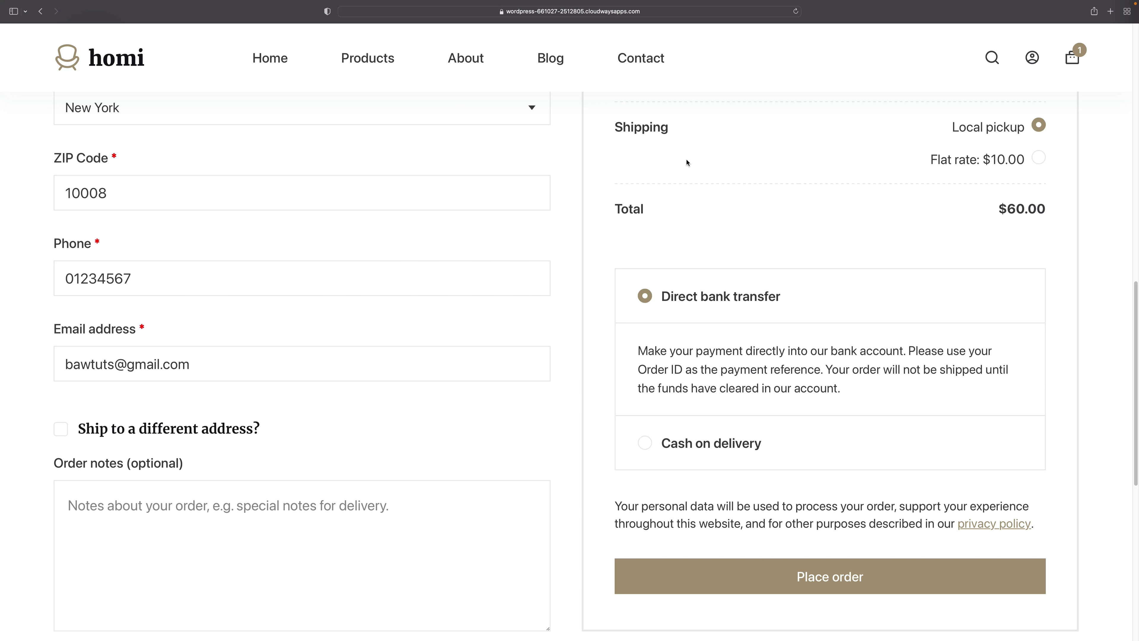
{"action": "left_click", "coordinate": [794, 12]}
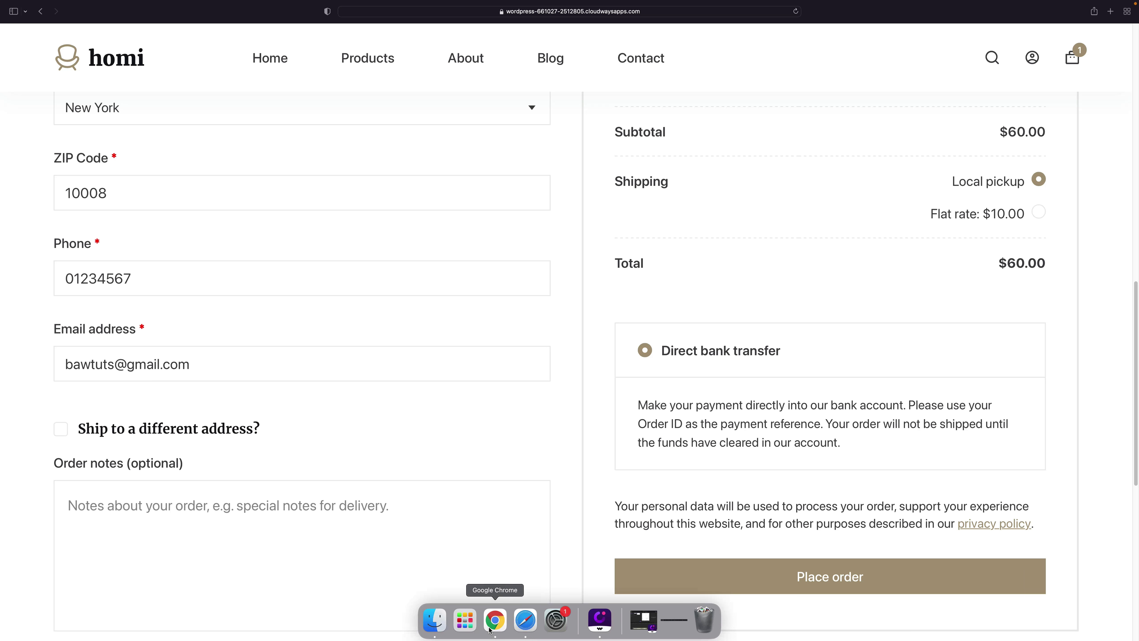
Switch to Chrome and add Office chair (#287) to the products for which cash on delivery is disabled
{"action": "left_click", "coordinate": [492, 625]}
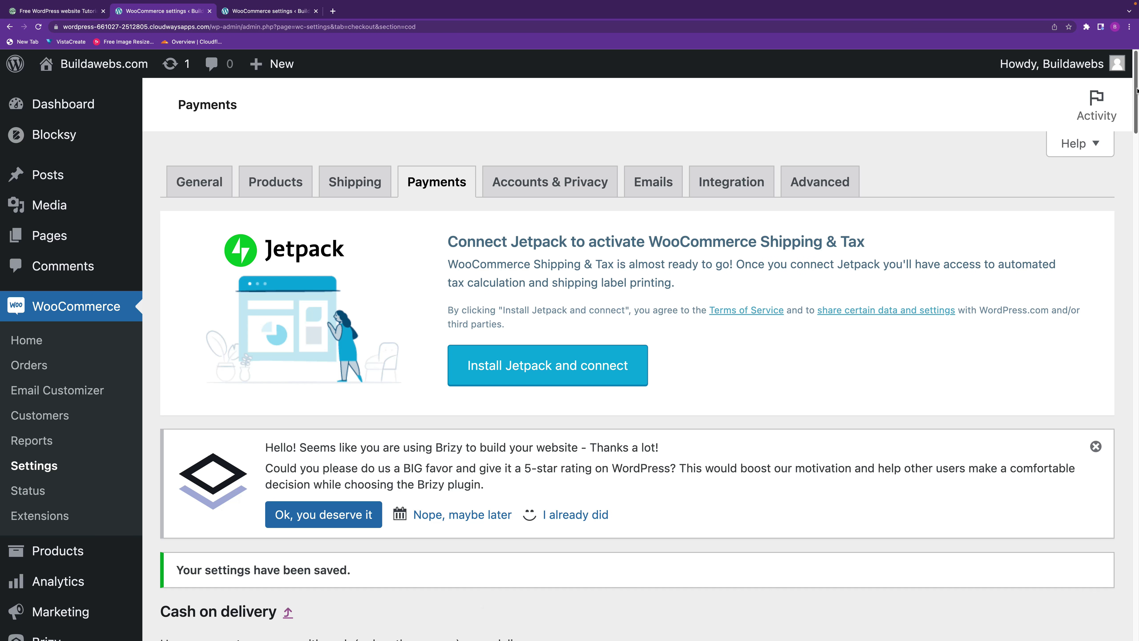
{"action": "scroll", "coordinate": [1116, 247], "scroll_direction": "down", "scroll_amount": 15}
{"action": "scroll", "coordinate": [1115, 247], "scroll_direction": "down", "scroll_amount": 10}
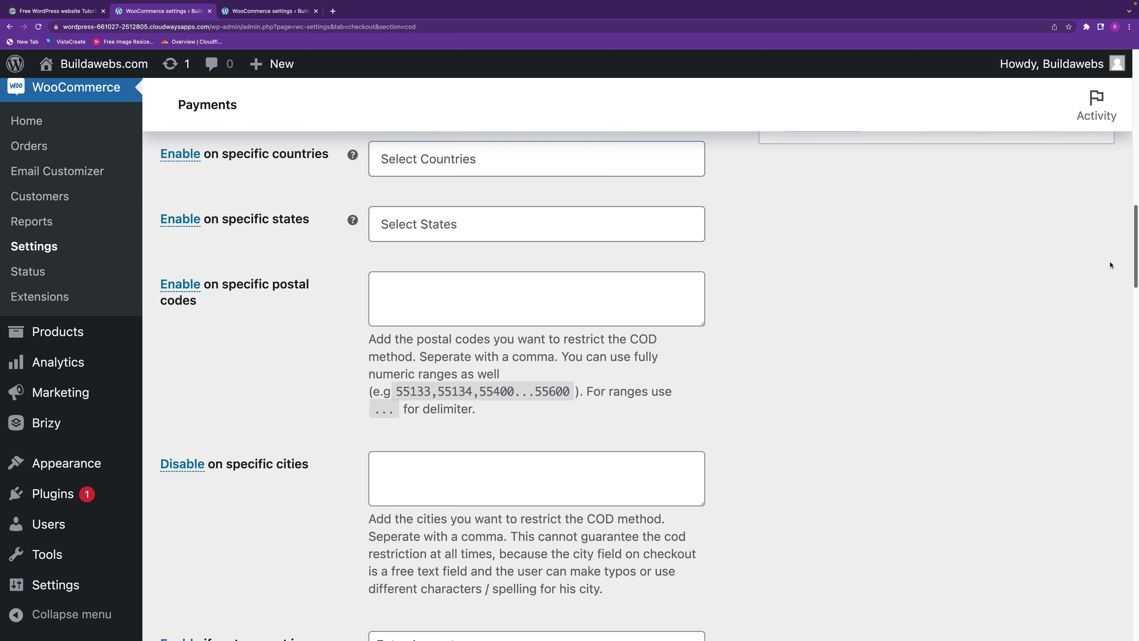
{"action": "scroll", "coordinate": [1103, 282], "scroll_direction": "down", "scroll_amount": 10}
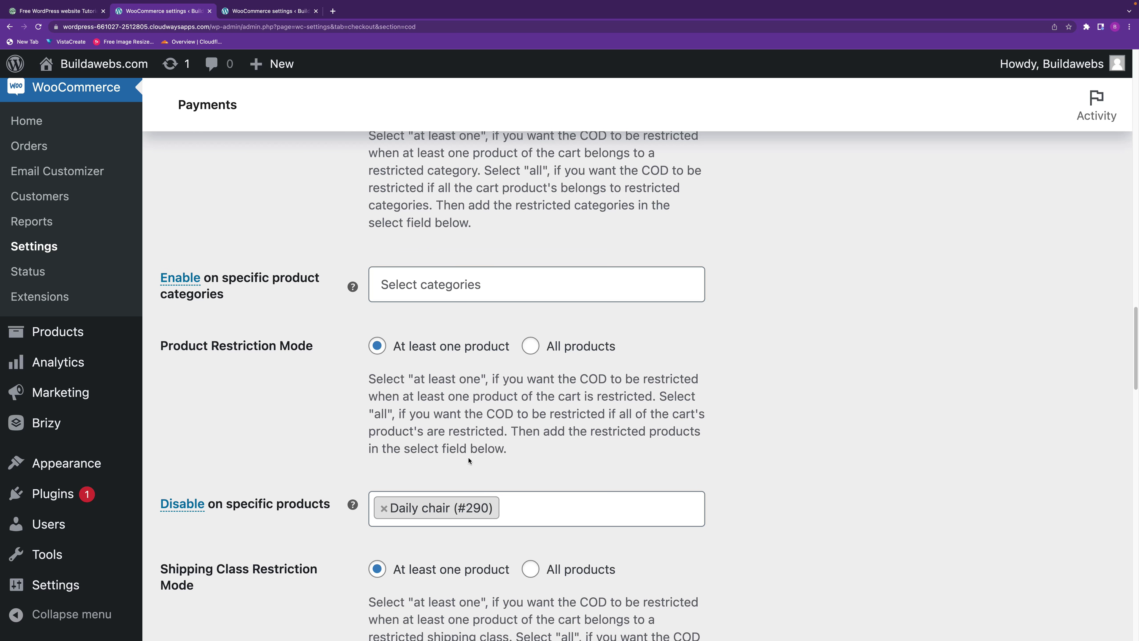
{"action": "left_click", "coordinate": [520, 511]}
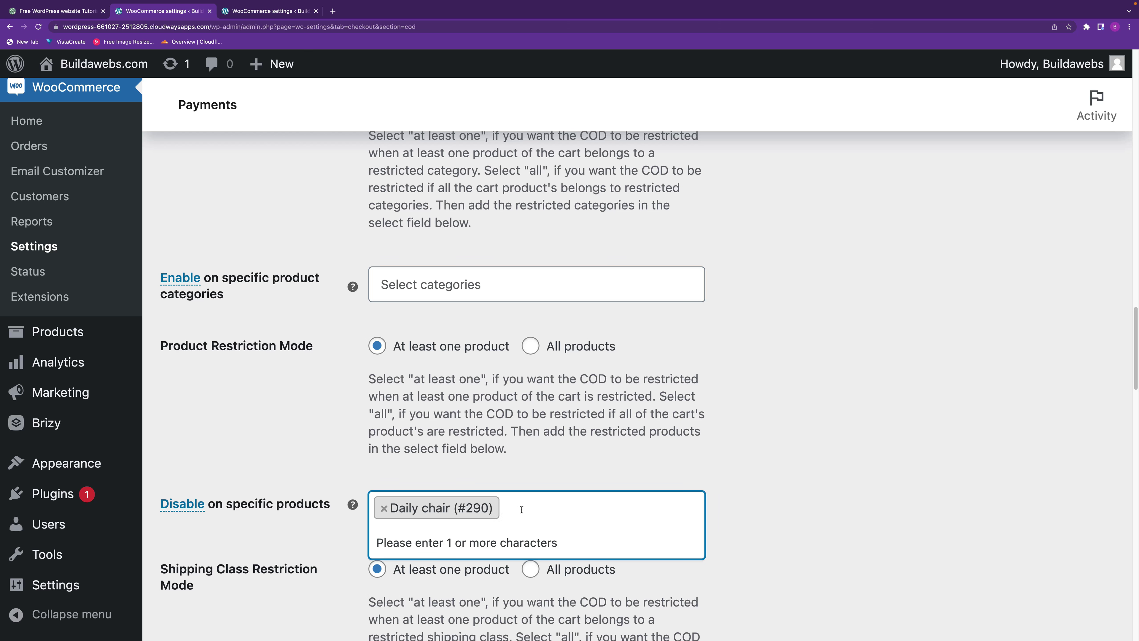
{"action": "type", "text": "ch"}
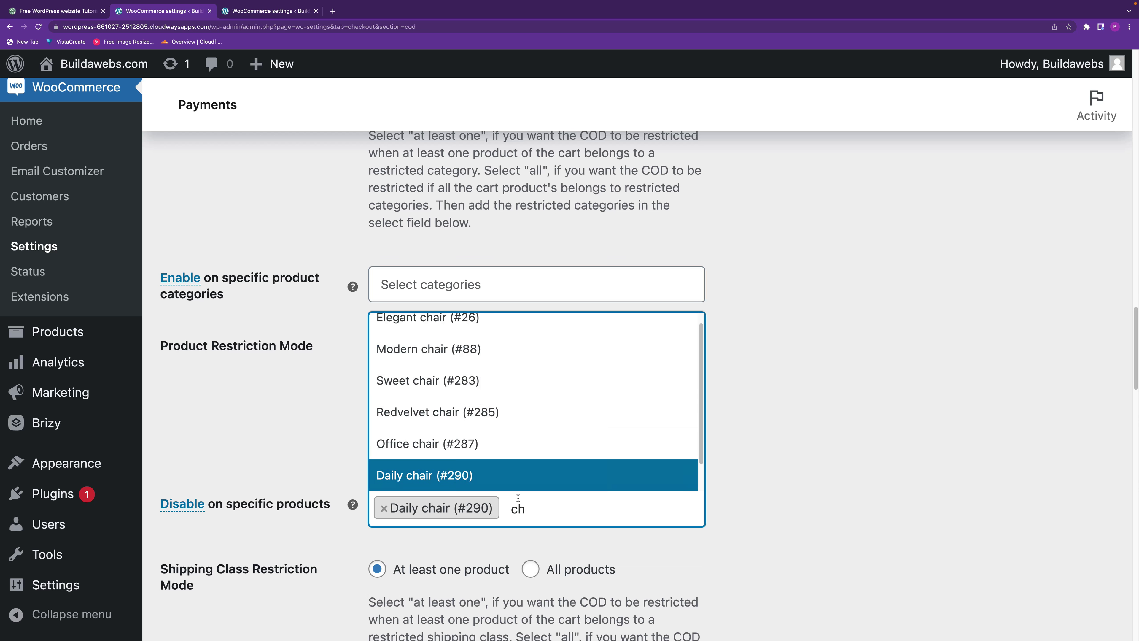
{"action": "left_click", "coordinate": [471, 450]}
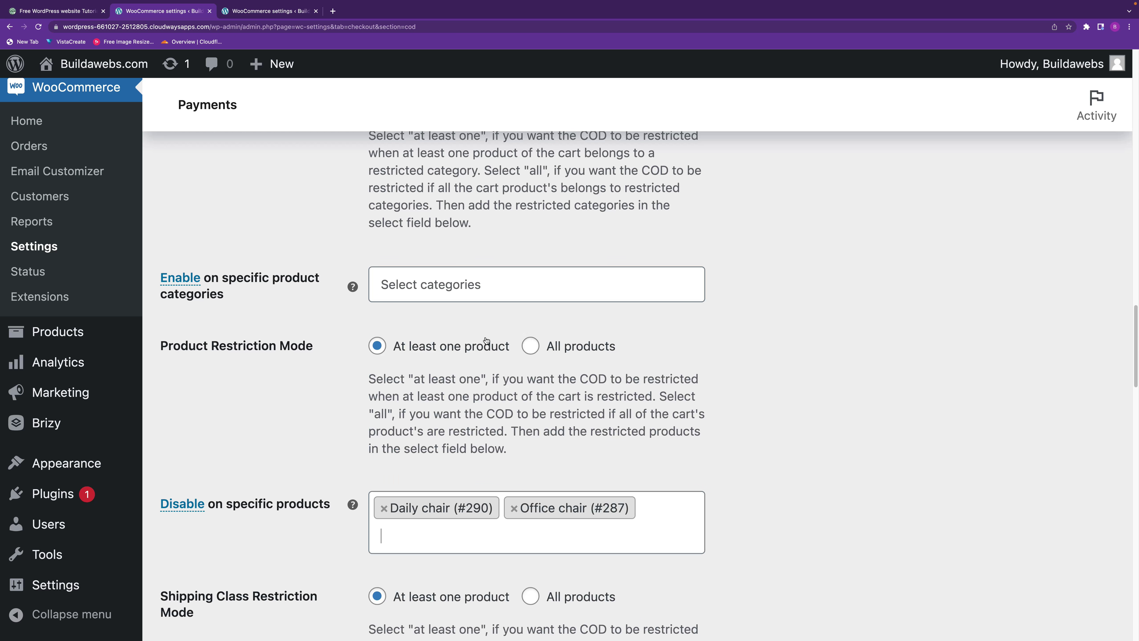
{"action": "scroll", "coordinate": [1134, 323], "scroll_direction": "up", "scroll_amount": 6}
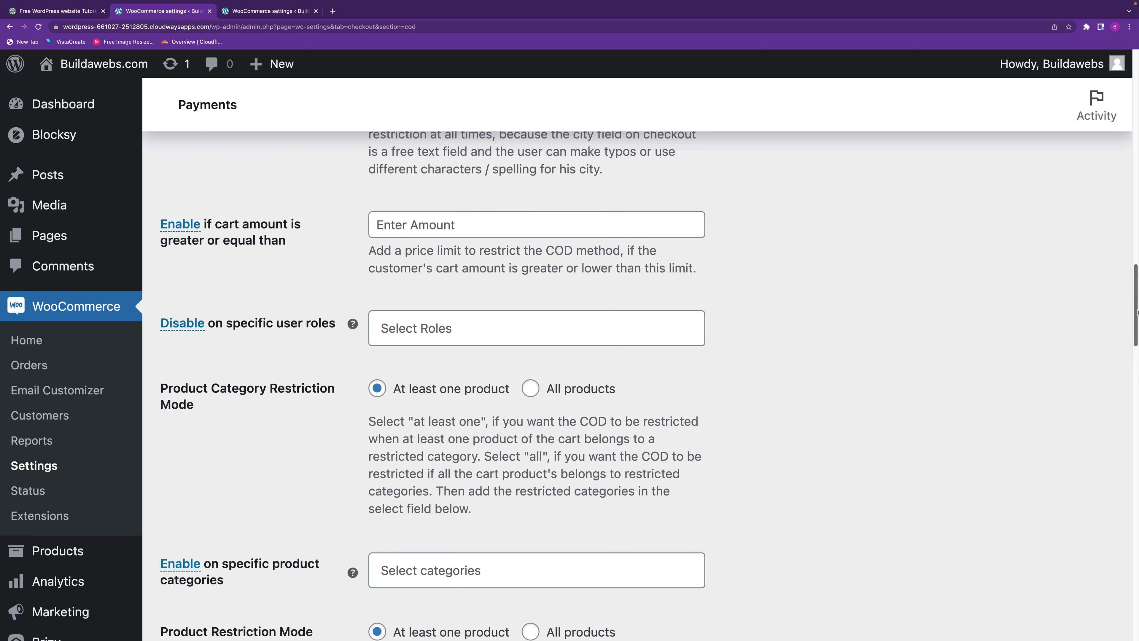
{"action": "scroll", "coordinate": [1127, 354], "scroll_direction": "down", "scroll_amount": 8}
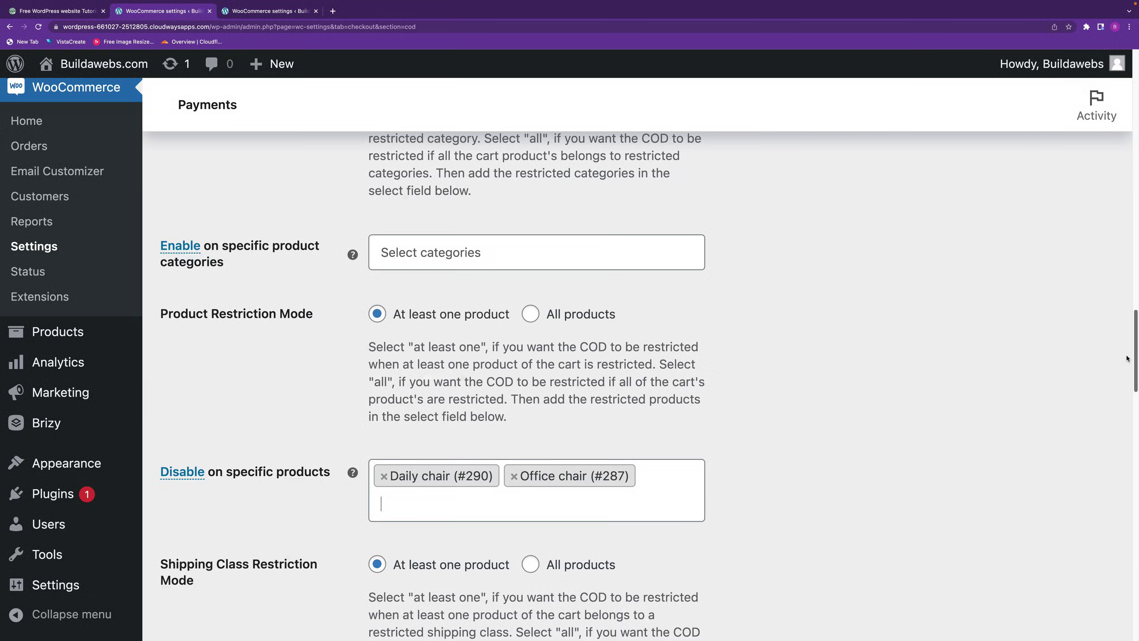
{"action": "scroll", "coordinate": [1126, 358], "scroll_direction": "up", "scroll_amount": 1}
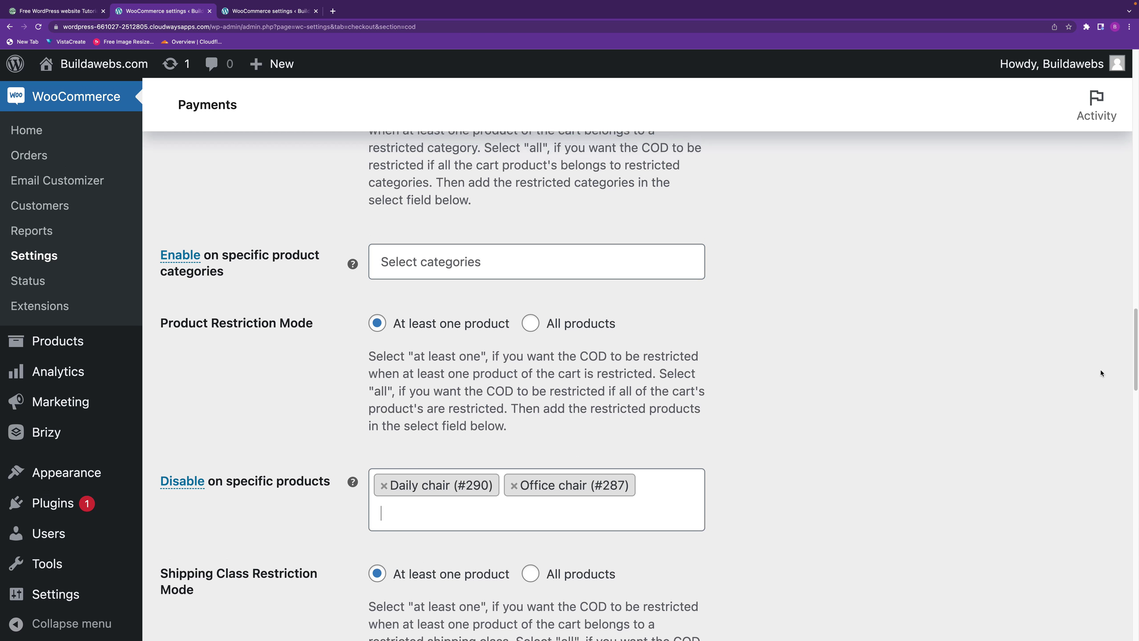
Switch to Safari and review the Daily chair order, shipping method and payment methods on the checkout page
{"action": "mouse_move", "coordinate": [525, 635]}
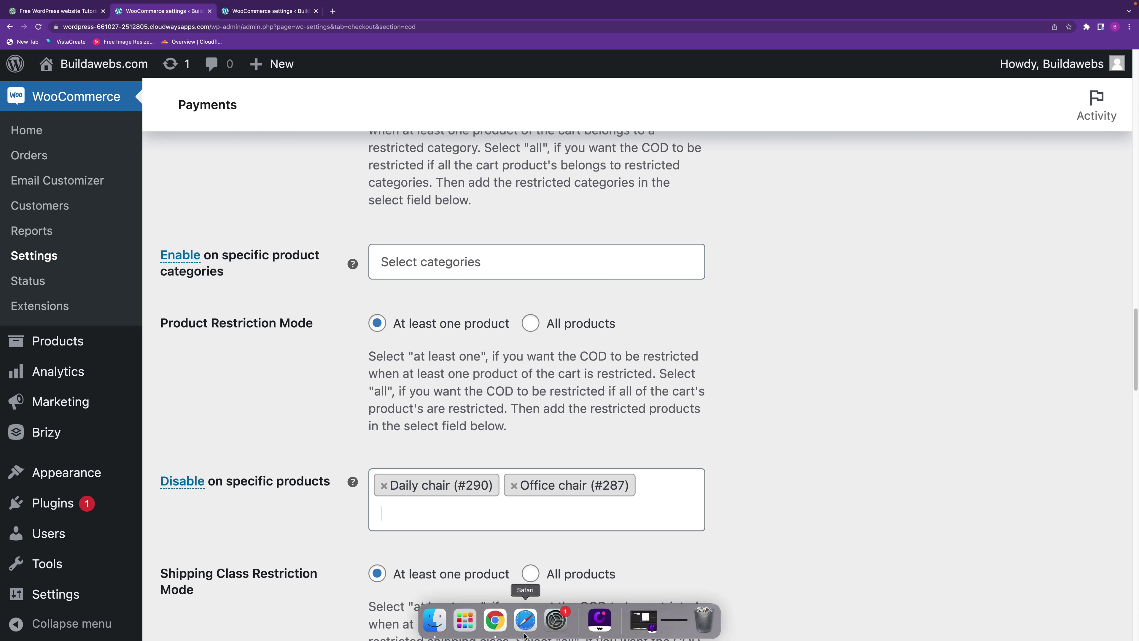
{"action": "left_click", "coordinate": [526, 619]}
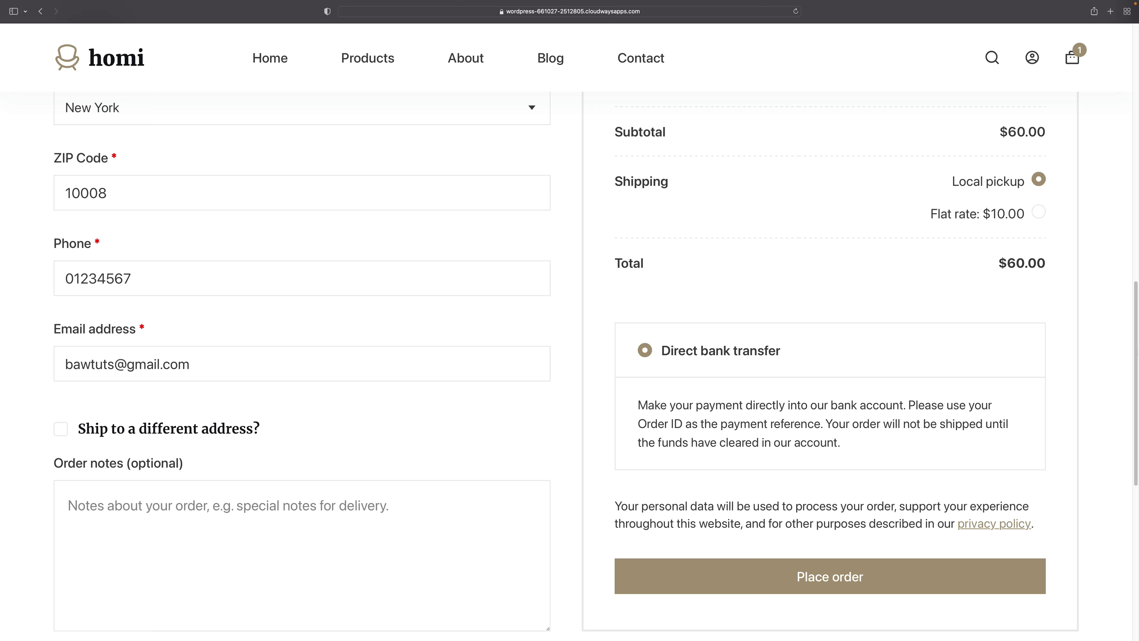
{"action": "scroll", "coordinate": [1136, 301], "scroll_direction": "up", "scroll_amount": 5}
{"action": "scroll", "coordinate": [1136, 302], "scroll_direction": "down", "scroll_amount": 3}
{"action": "scroll", "coordinate": [1135, 310], "scroll_direction": "up", "scroll_amount": 2}
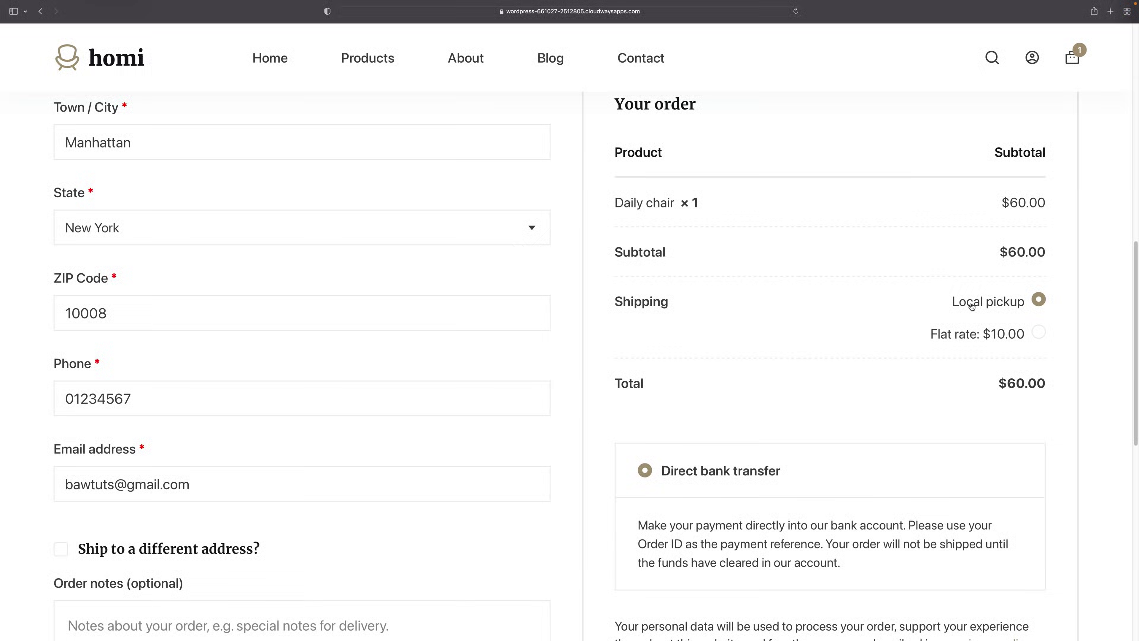
{"action": "scroll", "coordinate": [1131, 401], "scroll_direction": "down", "scroll_amount": 3}
{"action": "scroll", "coordinate": [1135, 380], "scroll_direction": "up", "scroll_amount": 2}
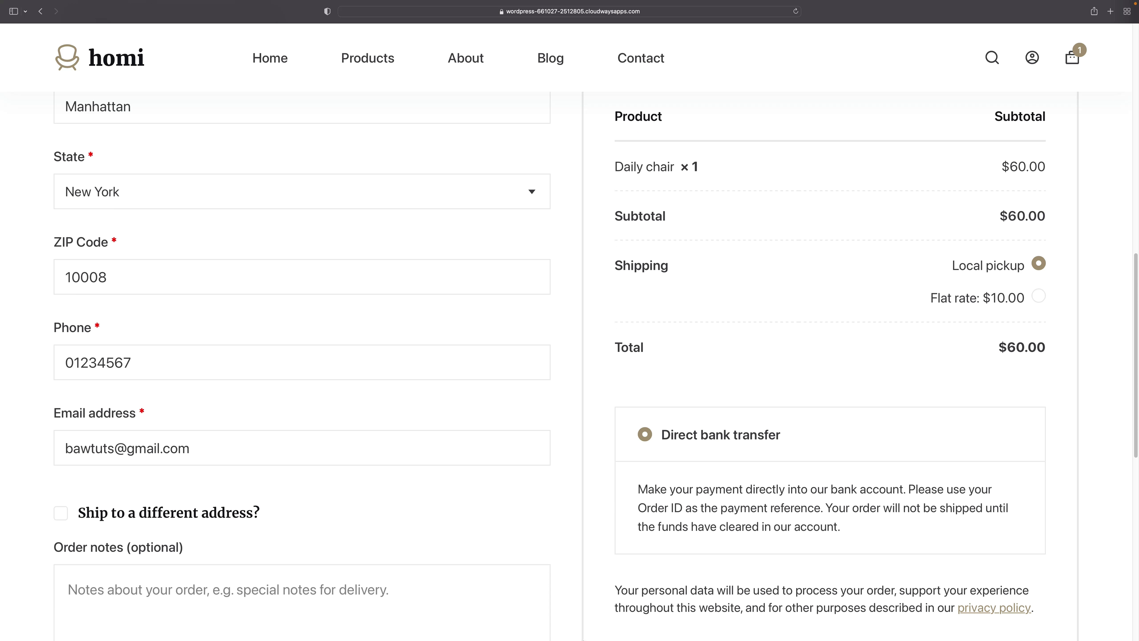
Switch to Chrome, change the product rule from disable to enable for Daily chair and Office chair, and save the changes
{"action": "left_click", "coordinate": [495, 620]}
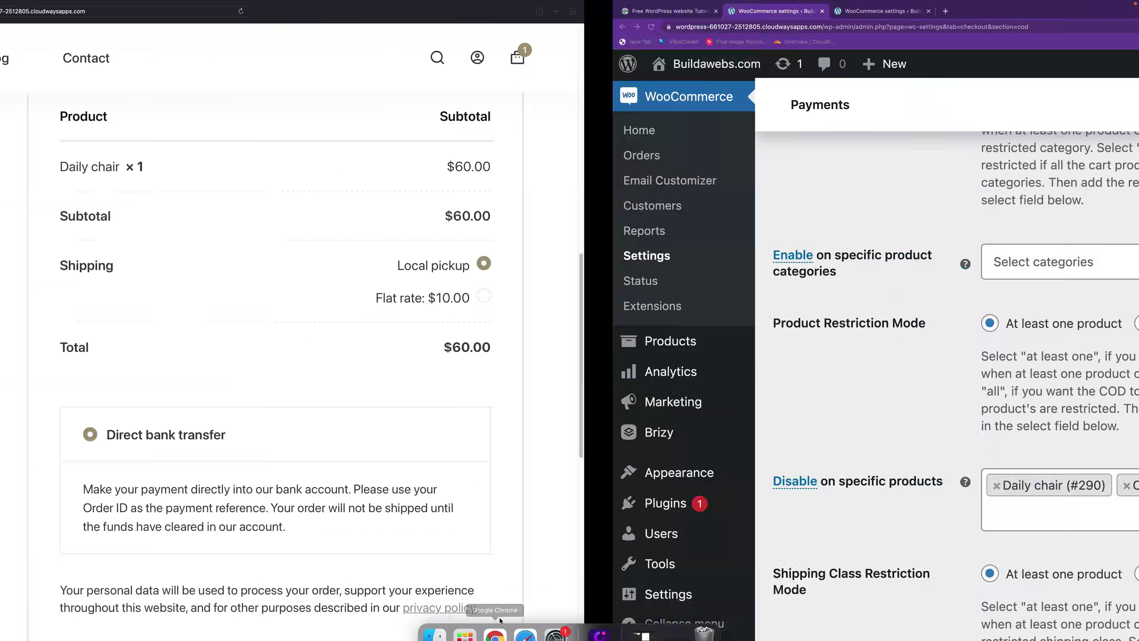
{"action": "left_click", "coordinate": [656, 490]}
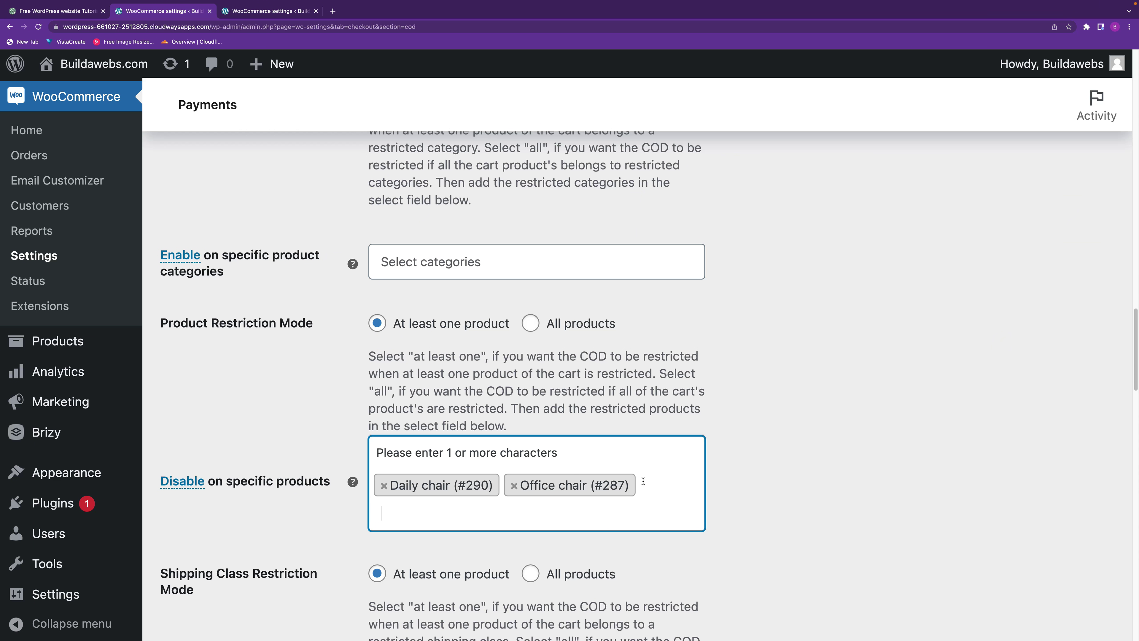
{"action": "left_click", "coordinate": [188, 483]}
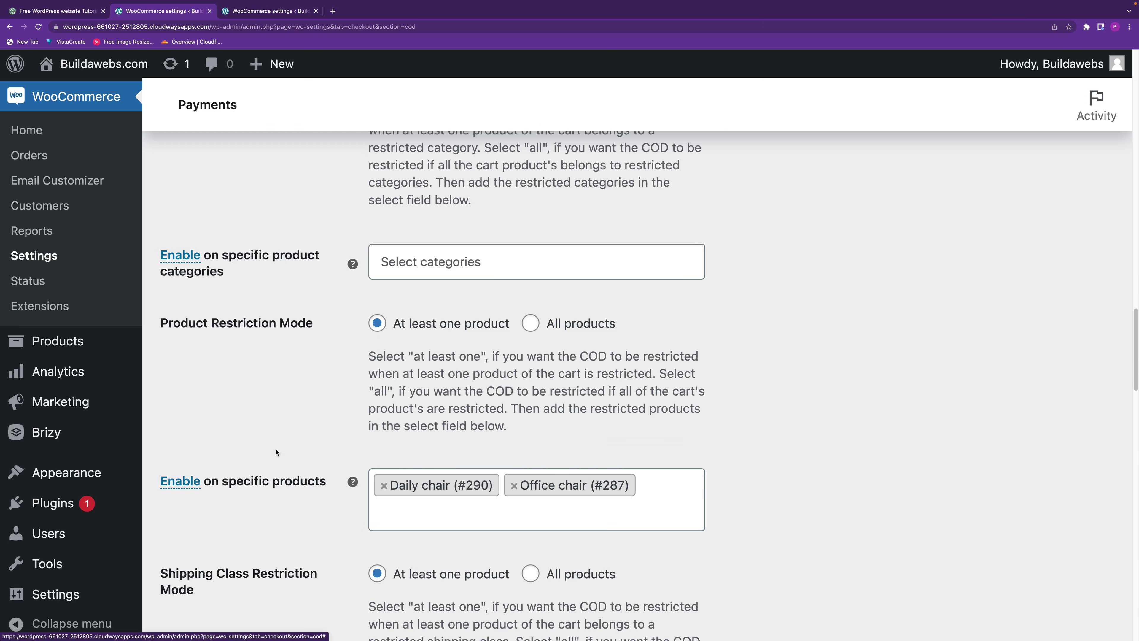
{"action": "scroll", "coordinate": [538, 359], "scroll_direction": "down", "scroll_amount": 15}
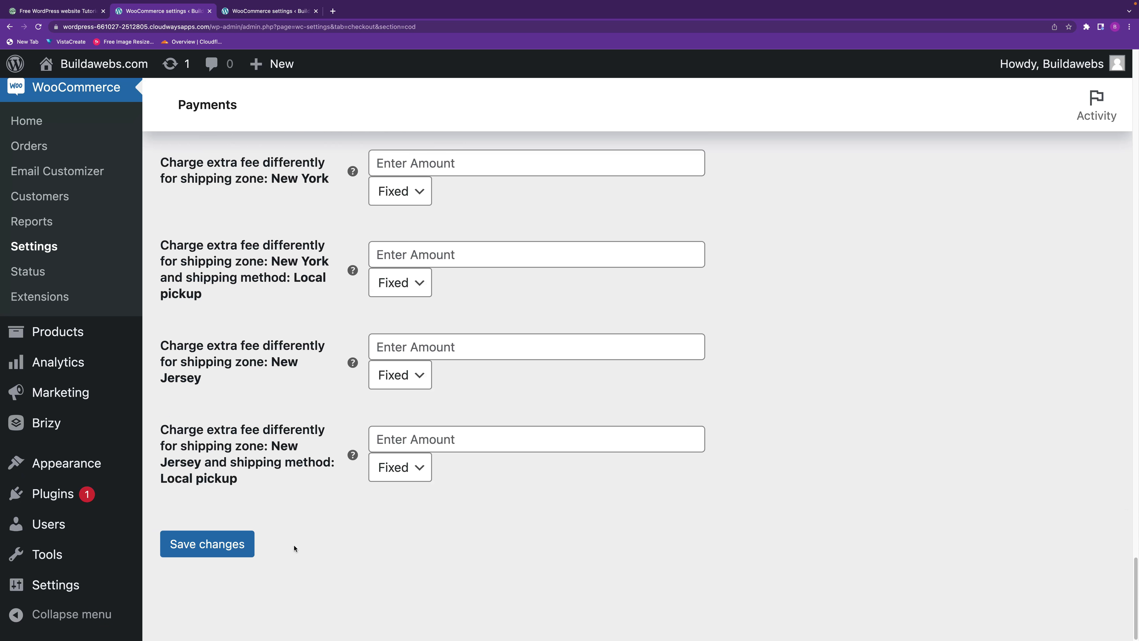
{"action": "left_click", "coordinate": [229, 543]}
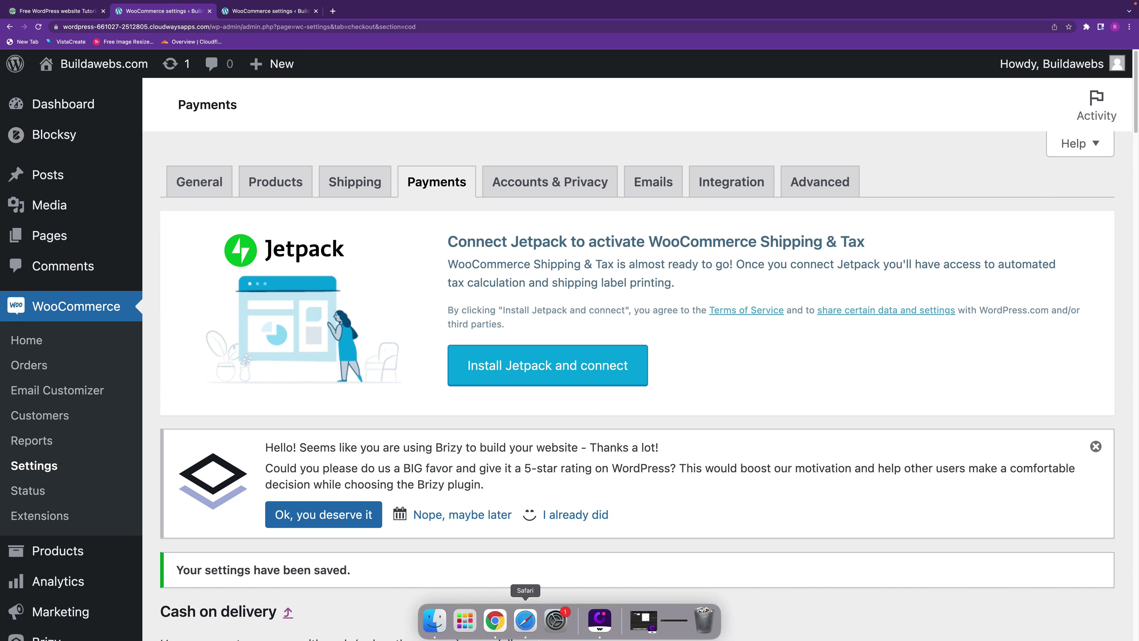
Switch to Safari, reload the checkout page and place the Daily chair order with cash on delivery
{"action": "left_click", "coordinate": [526, 623]}
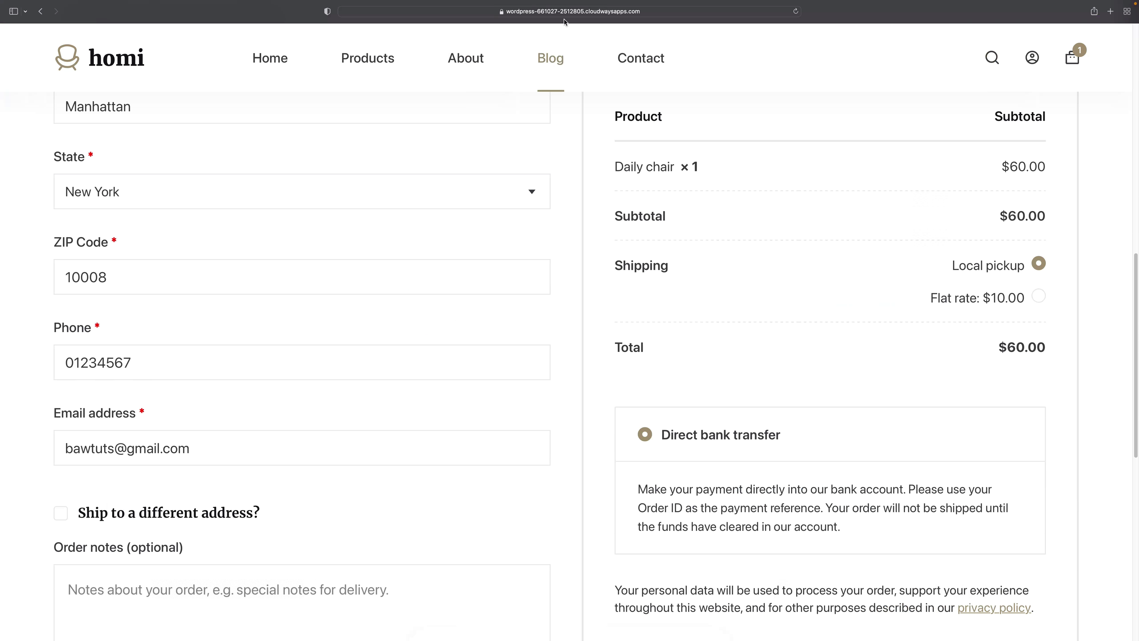
{"action": "left_click", "coordinate": [797, 12]}
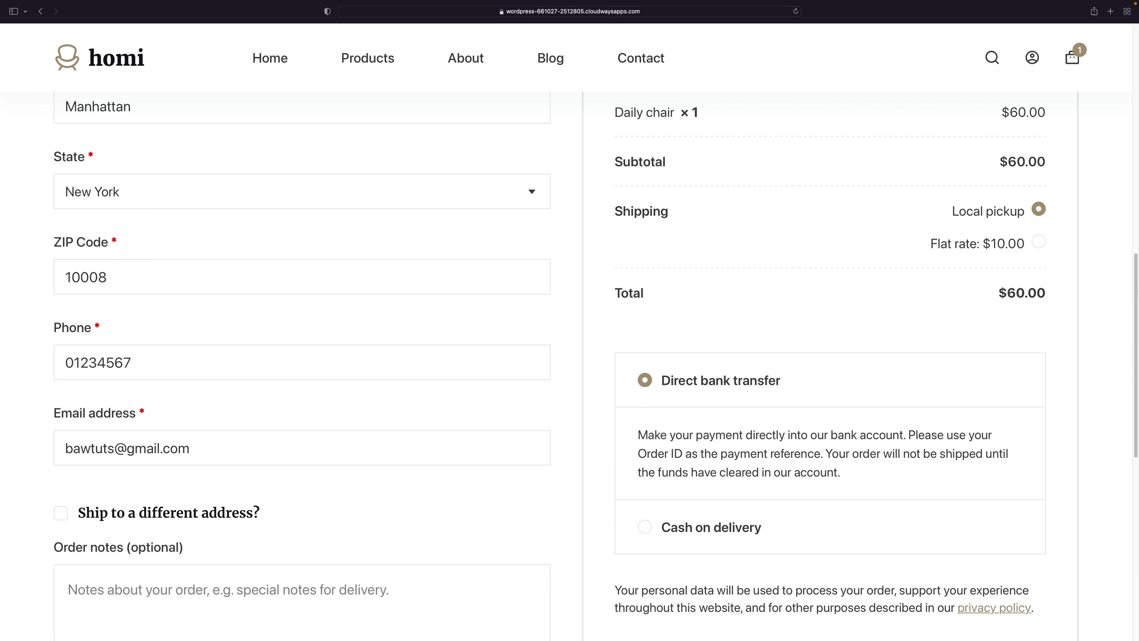
{"action": "left_click", "coordinate": [646, 525]}
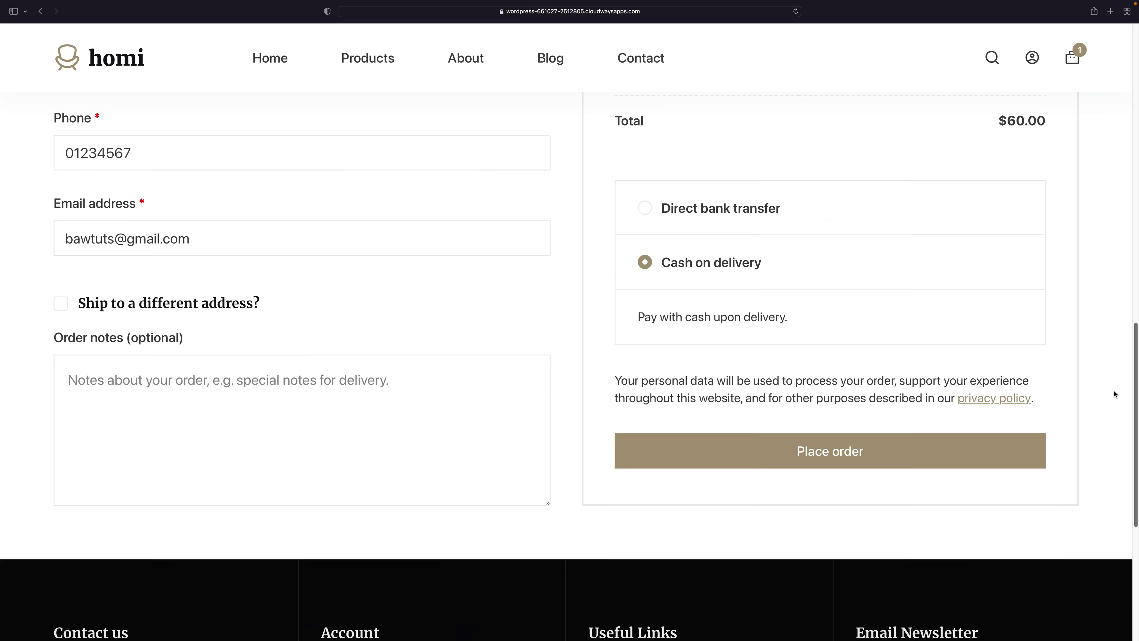
{"action": "scroll", "coordinate": [1128, 321], "scroll_direction": "down", "scroll_amount": 5}
{"action": "left_click", "coordinate": [824, 413]}
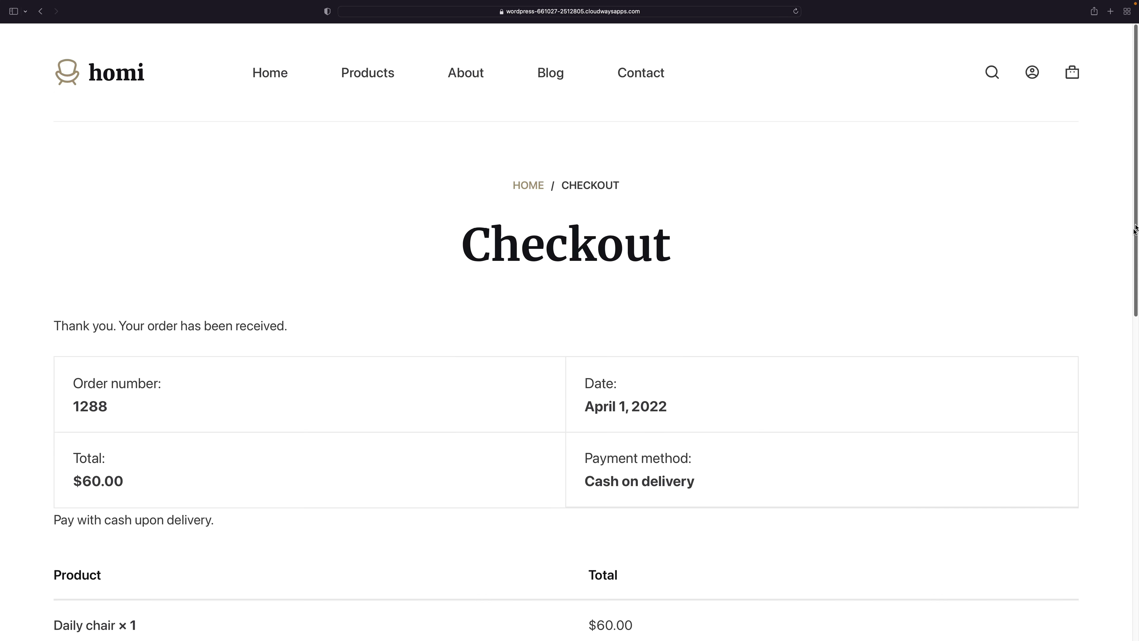
{"action": "scroll", "coordinate": [1136, 229], "scroll_direction": "down", "scroll_amount": 4}
{"action": "scroll", "coordinate": [1101, 316], "scroll_direction": "down", "scroll_amount": 2}
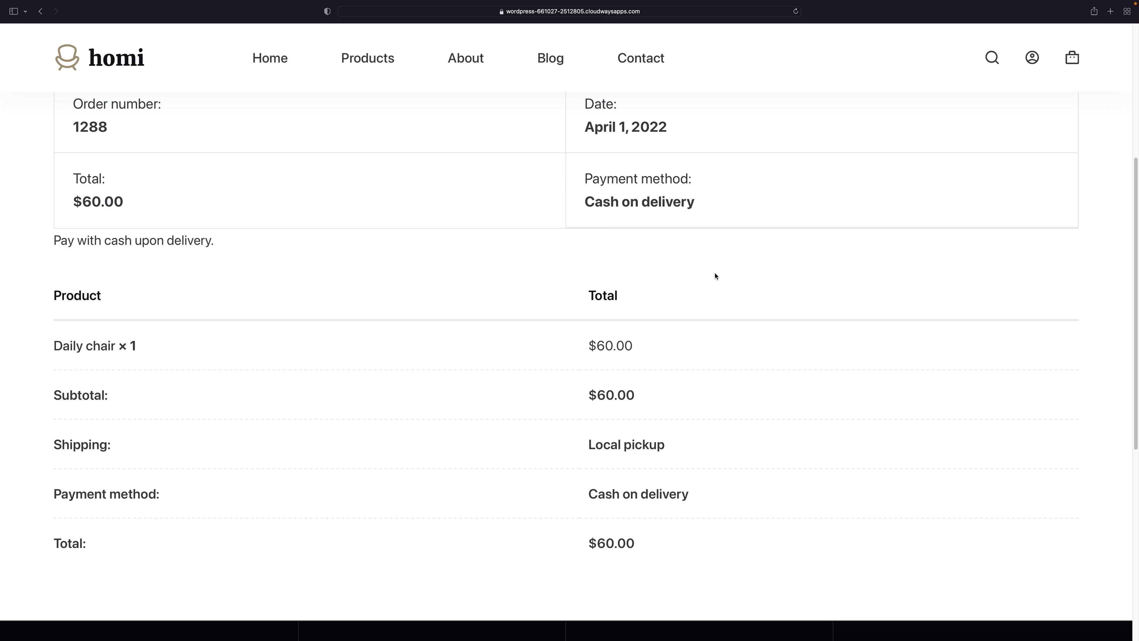
Switch to Chrome and open the newly placed order from the WooCommerce orders list
{"action": "mouse_move", "coordinate": [673, 638]}
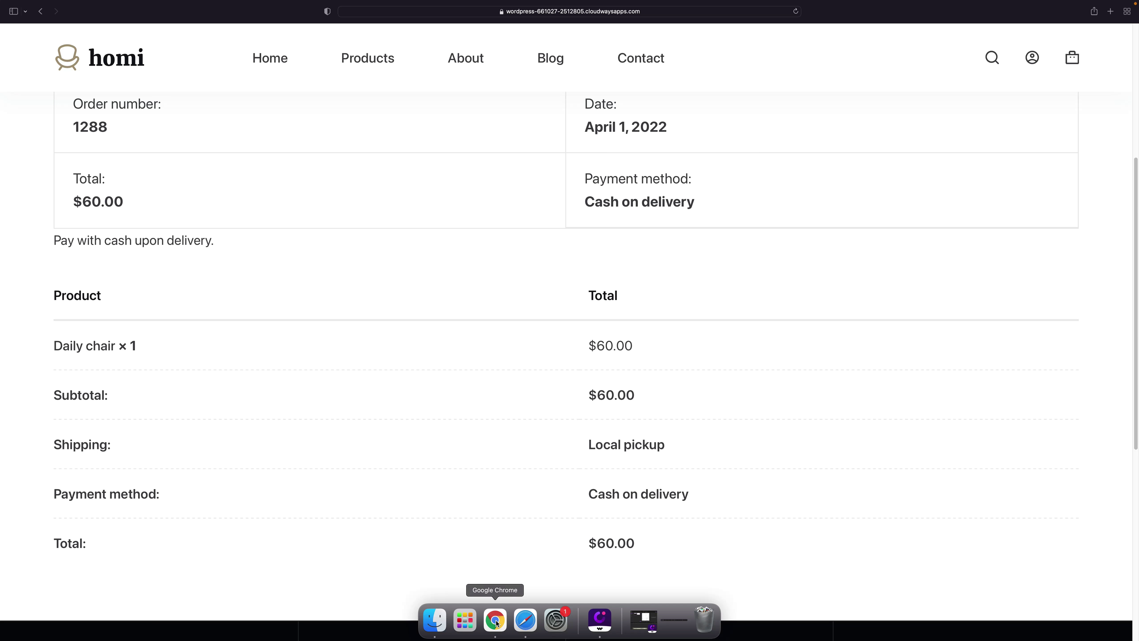
{"action": "left_click", "coordinate": [496, 621]}
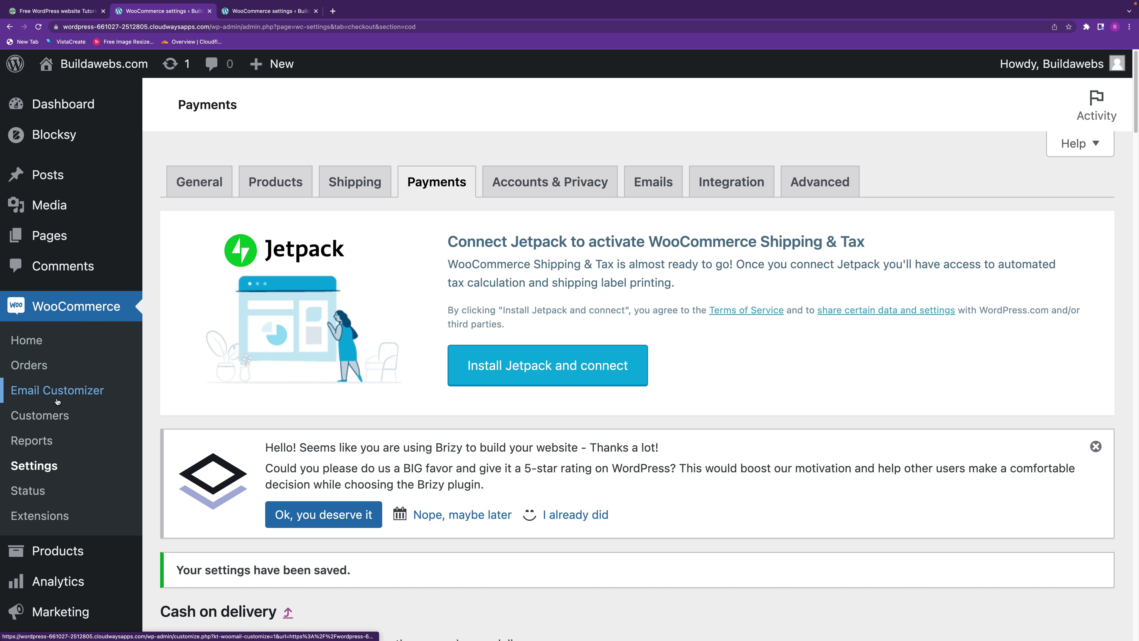
{"action": "left_click", "coordinate": [47, 367]}
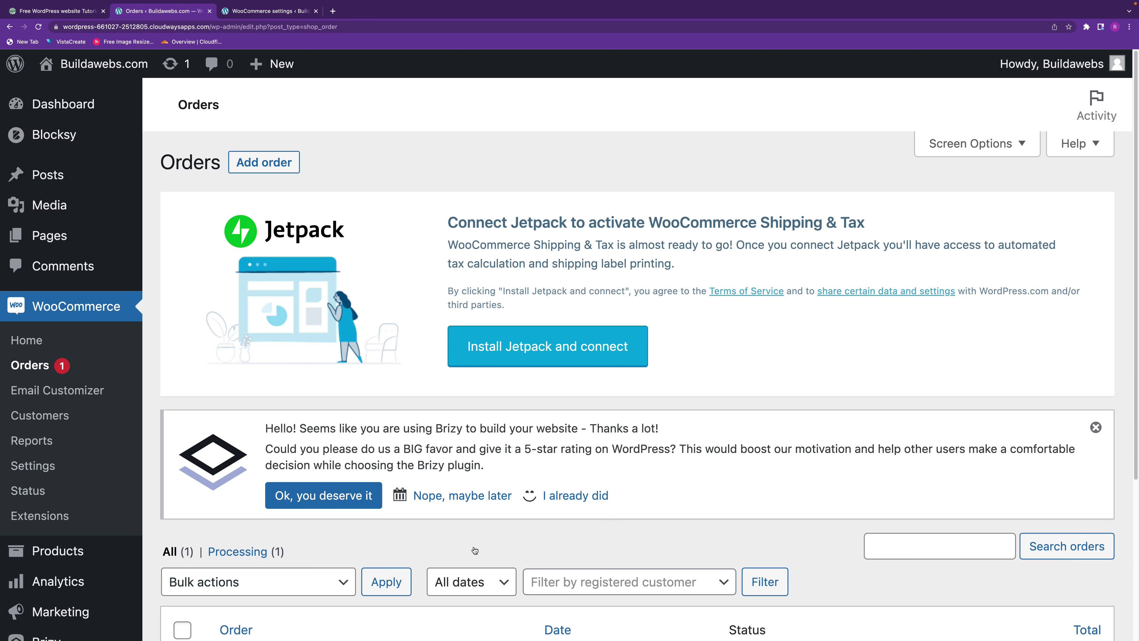
{"action": "scroll", "coordinate": [305, 592], "scroll_direction": "down", "scroll_amount": 4}
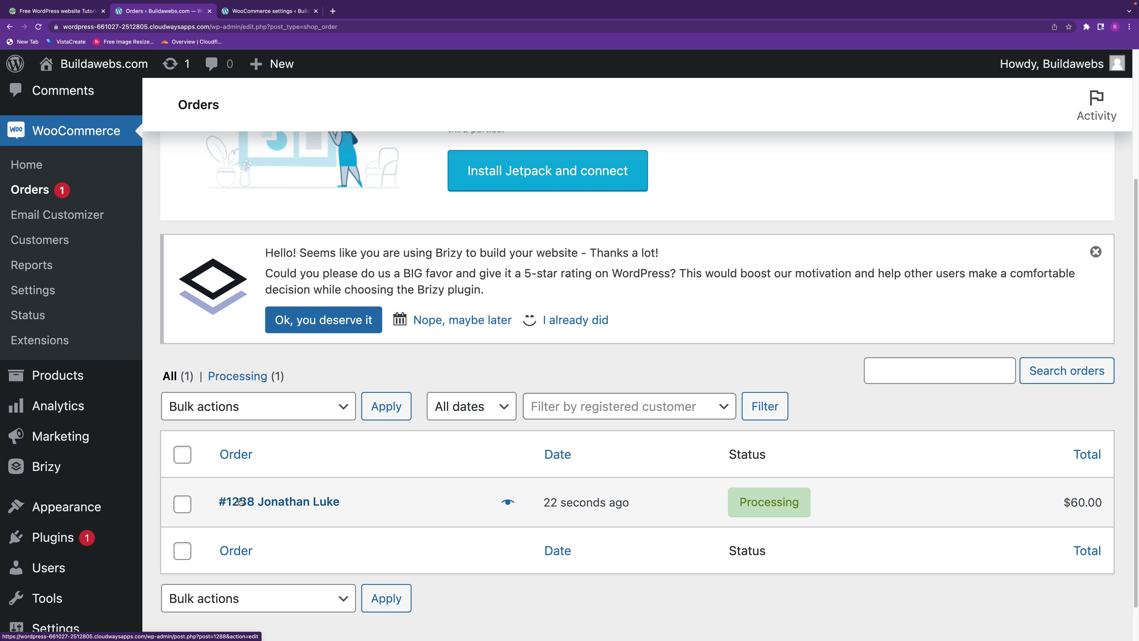
{"action": "left_click", "coordinate": [290, 502]}
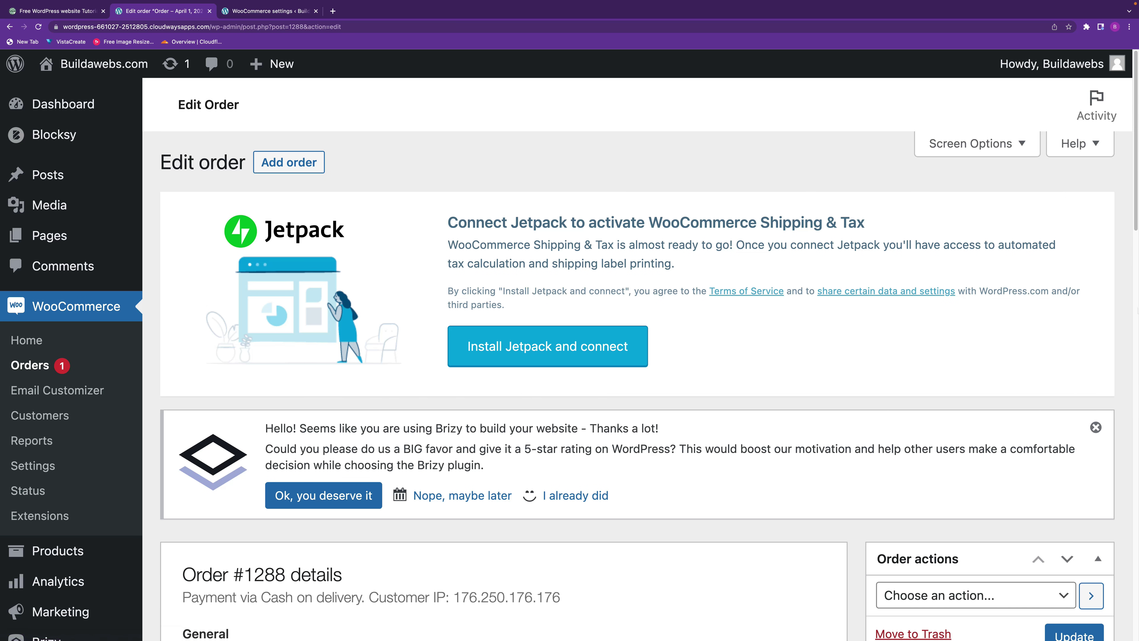
Set the order's status to Completed
{"action": "scroll", "coordinate": [551, 475], "scroll_direction": "down", "scroll_amount": 7}
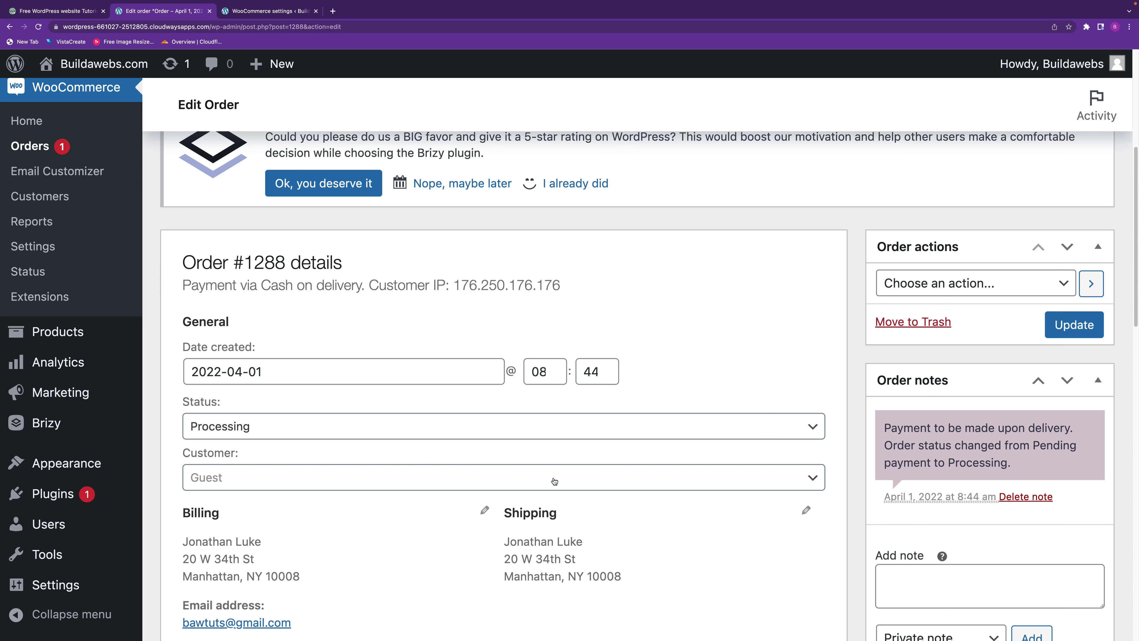
{"action": "left_click", "coordinate": [311, 431]}
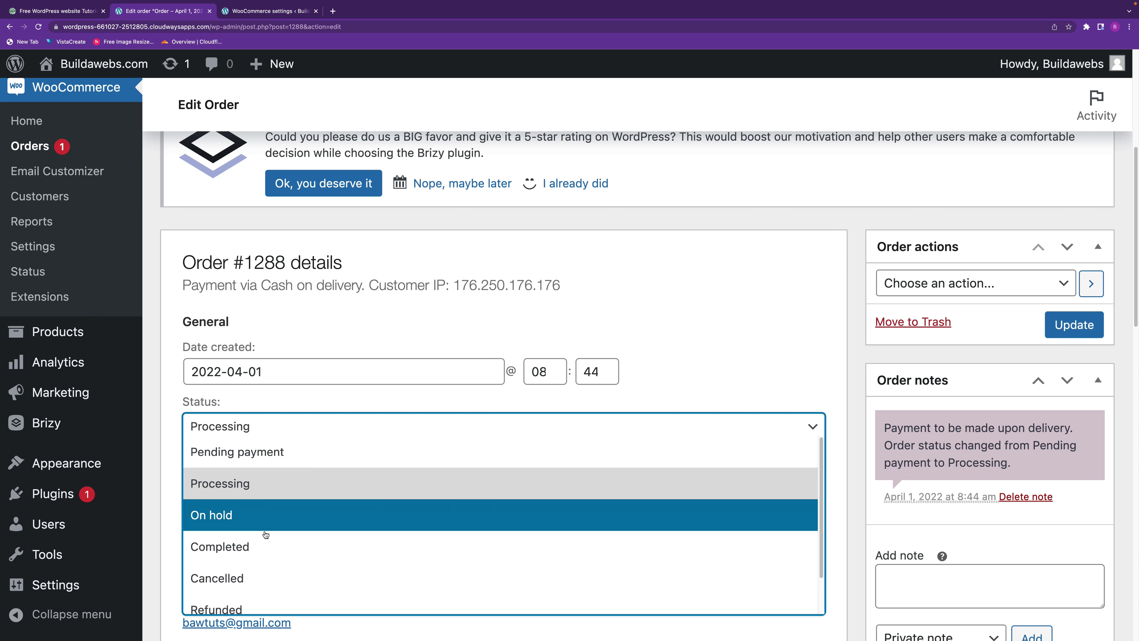
{"action": "left_click", "coordinate": [264, 543]}
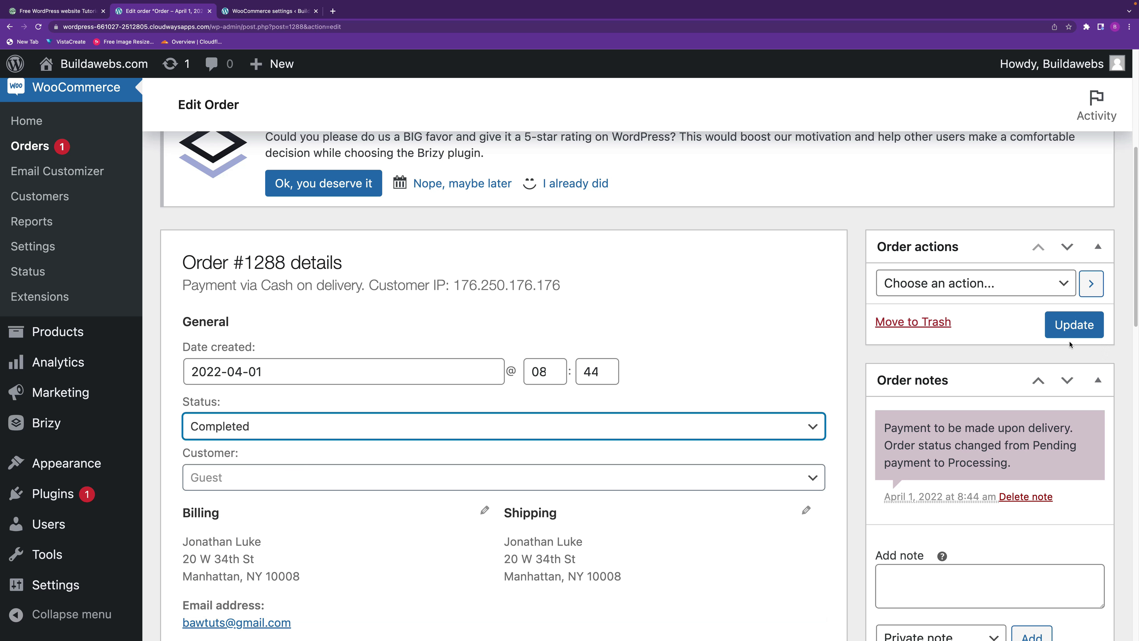
Delete the order note about payment upon delivery and update the order
{"action": "left_click", "coordinate": [1020, 498]}
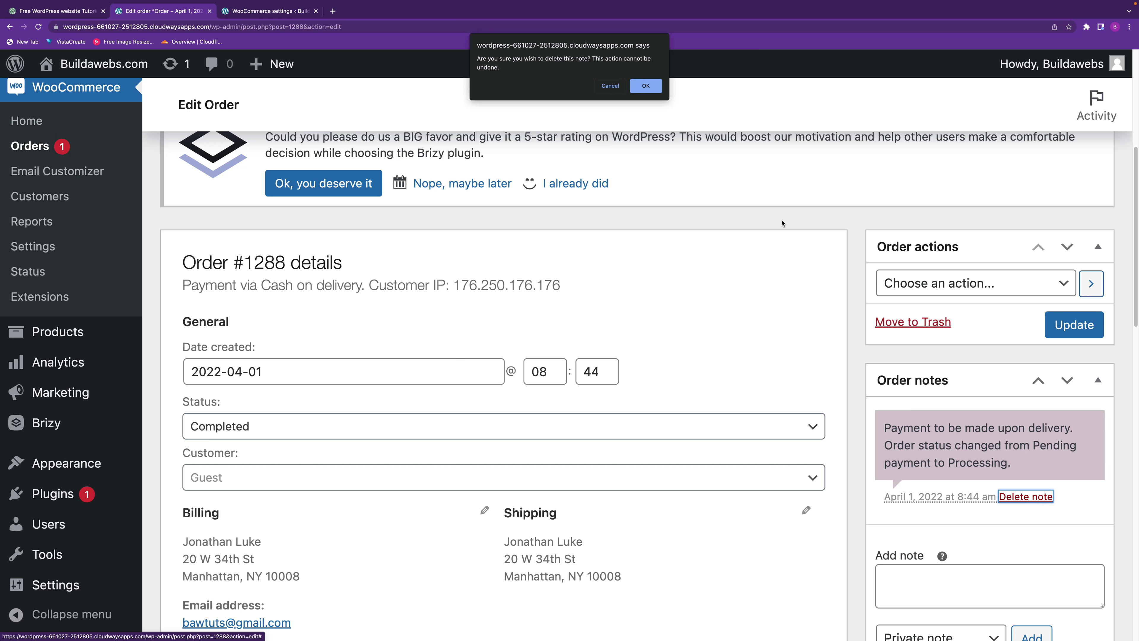
{"action": "left_click", "coordinate": [648, 89]}
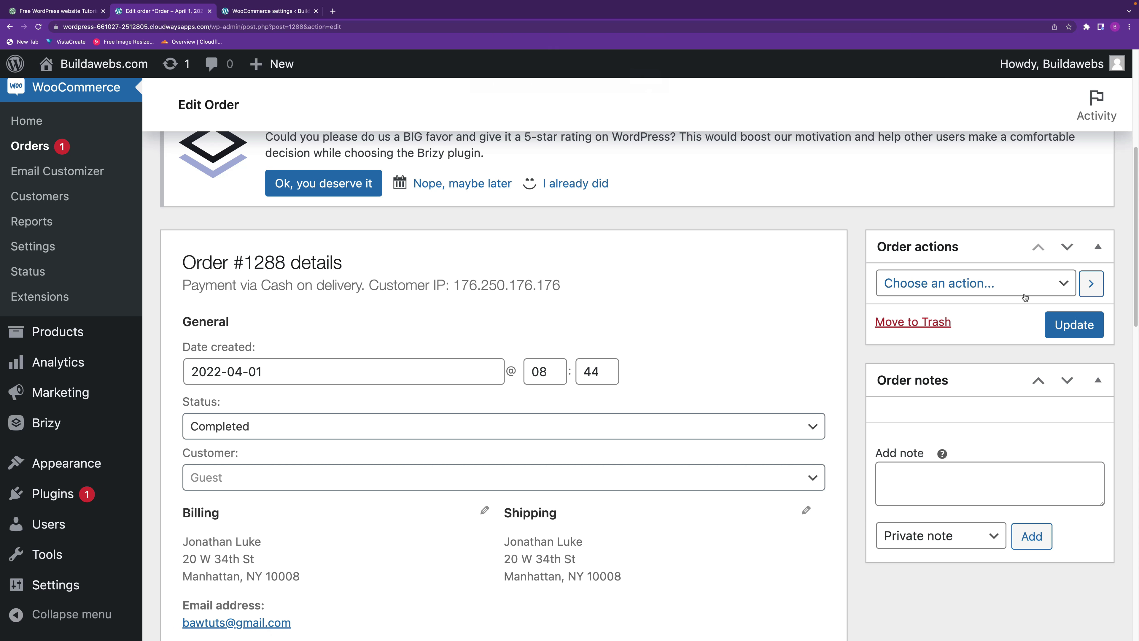
{"action": "left_click", "coordinate": [1078, 331]}
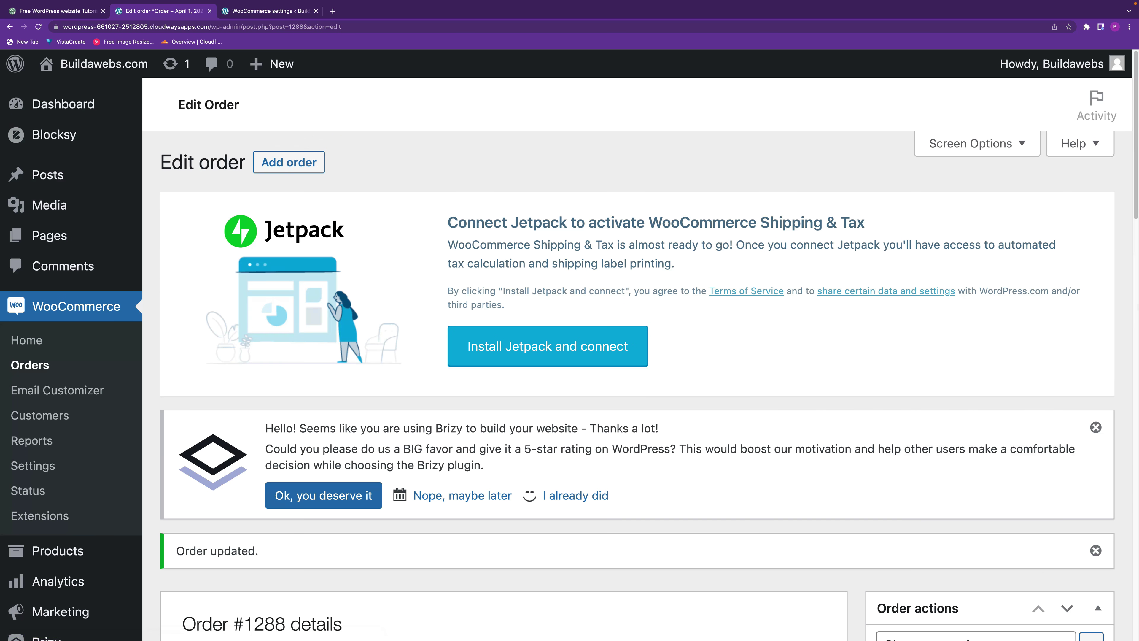
Check the updated order's details and bring up the Buildawebs website's home page
{"action": "left_click_drag", "start_coordinate": [1136, 207], "coordinate": [1111, 294]}
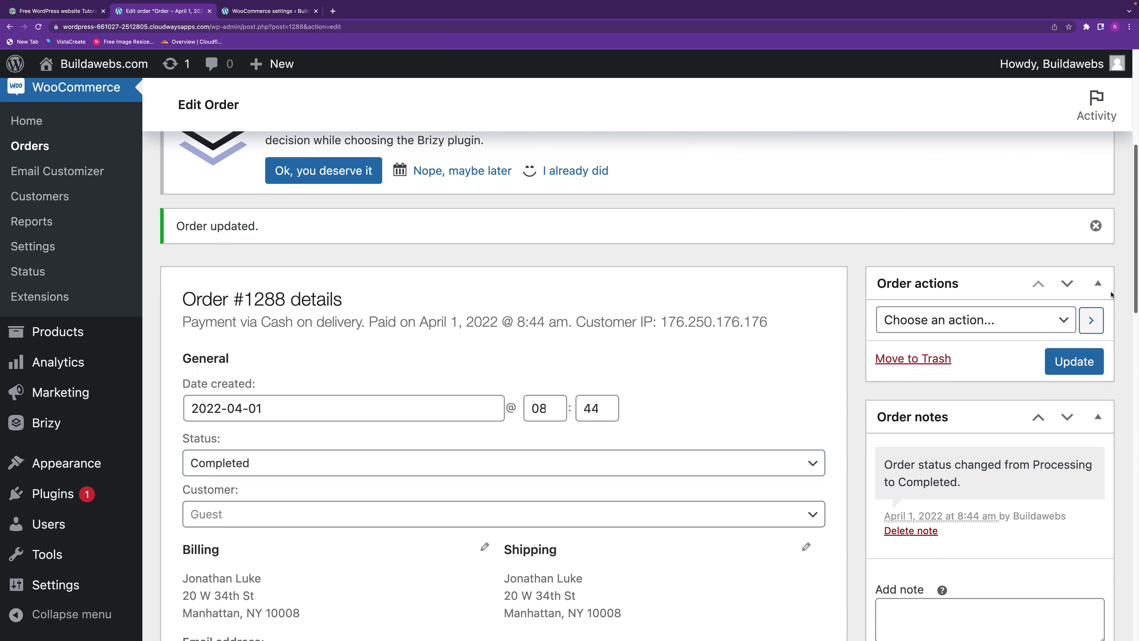
{"action": "scroll", "coordinate": [1111, 294], "scroll_direction": "up", "scroll_amount": 3}
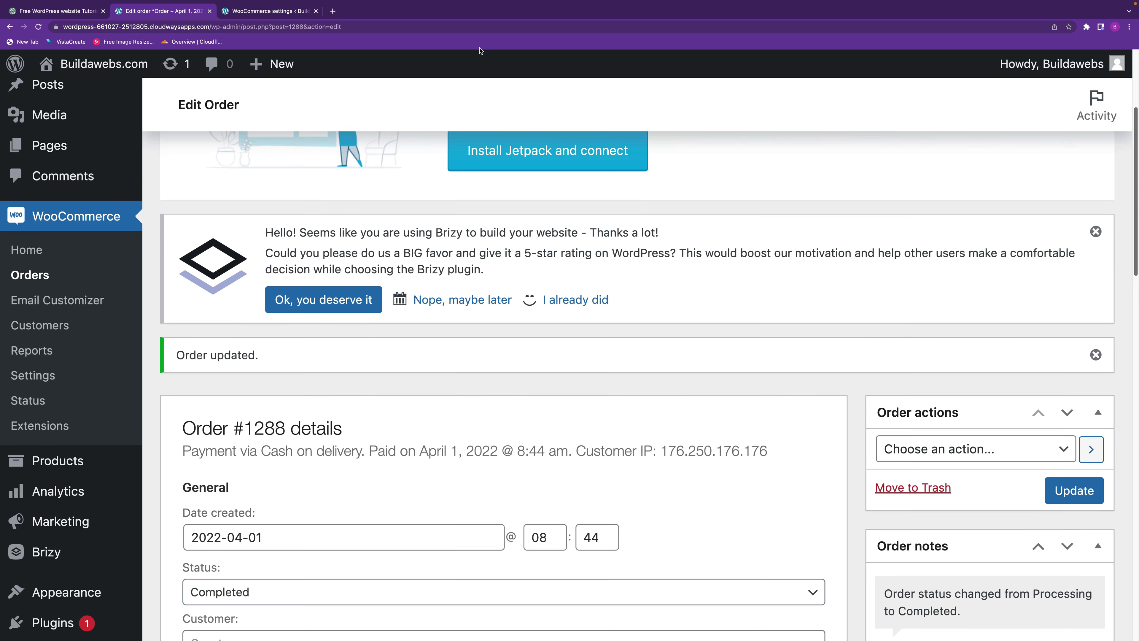
{"action": "left_click", "coordinate": [59, 12]}
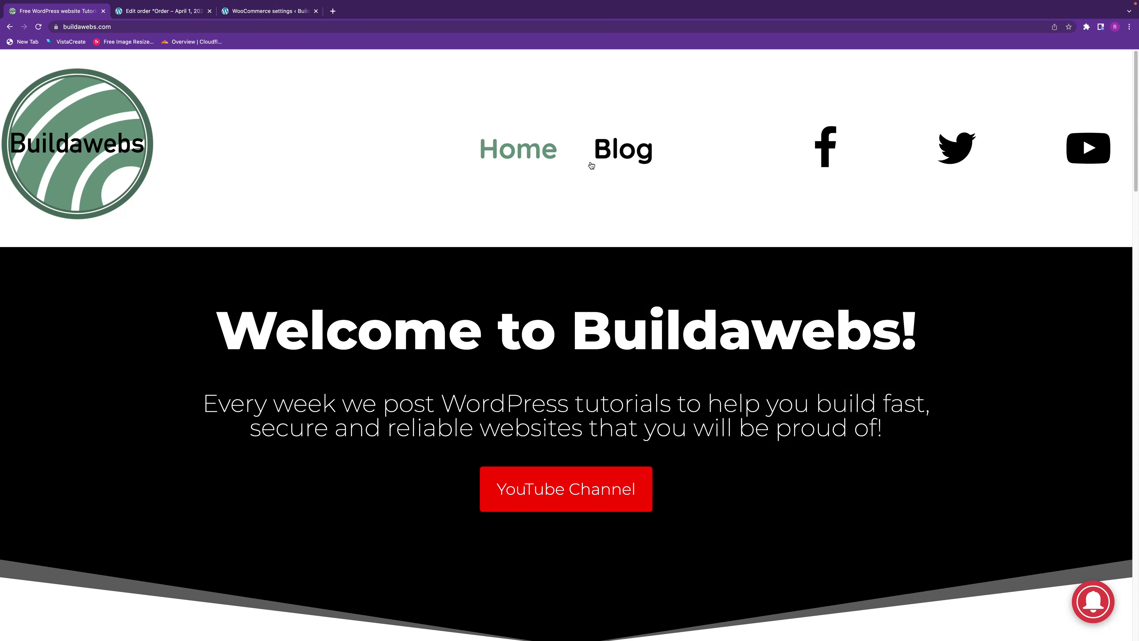